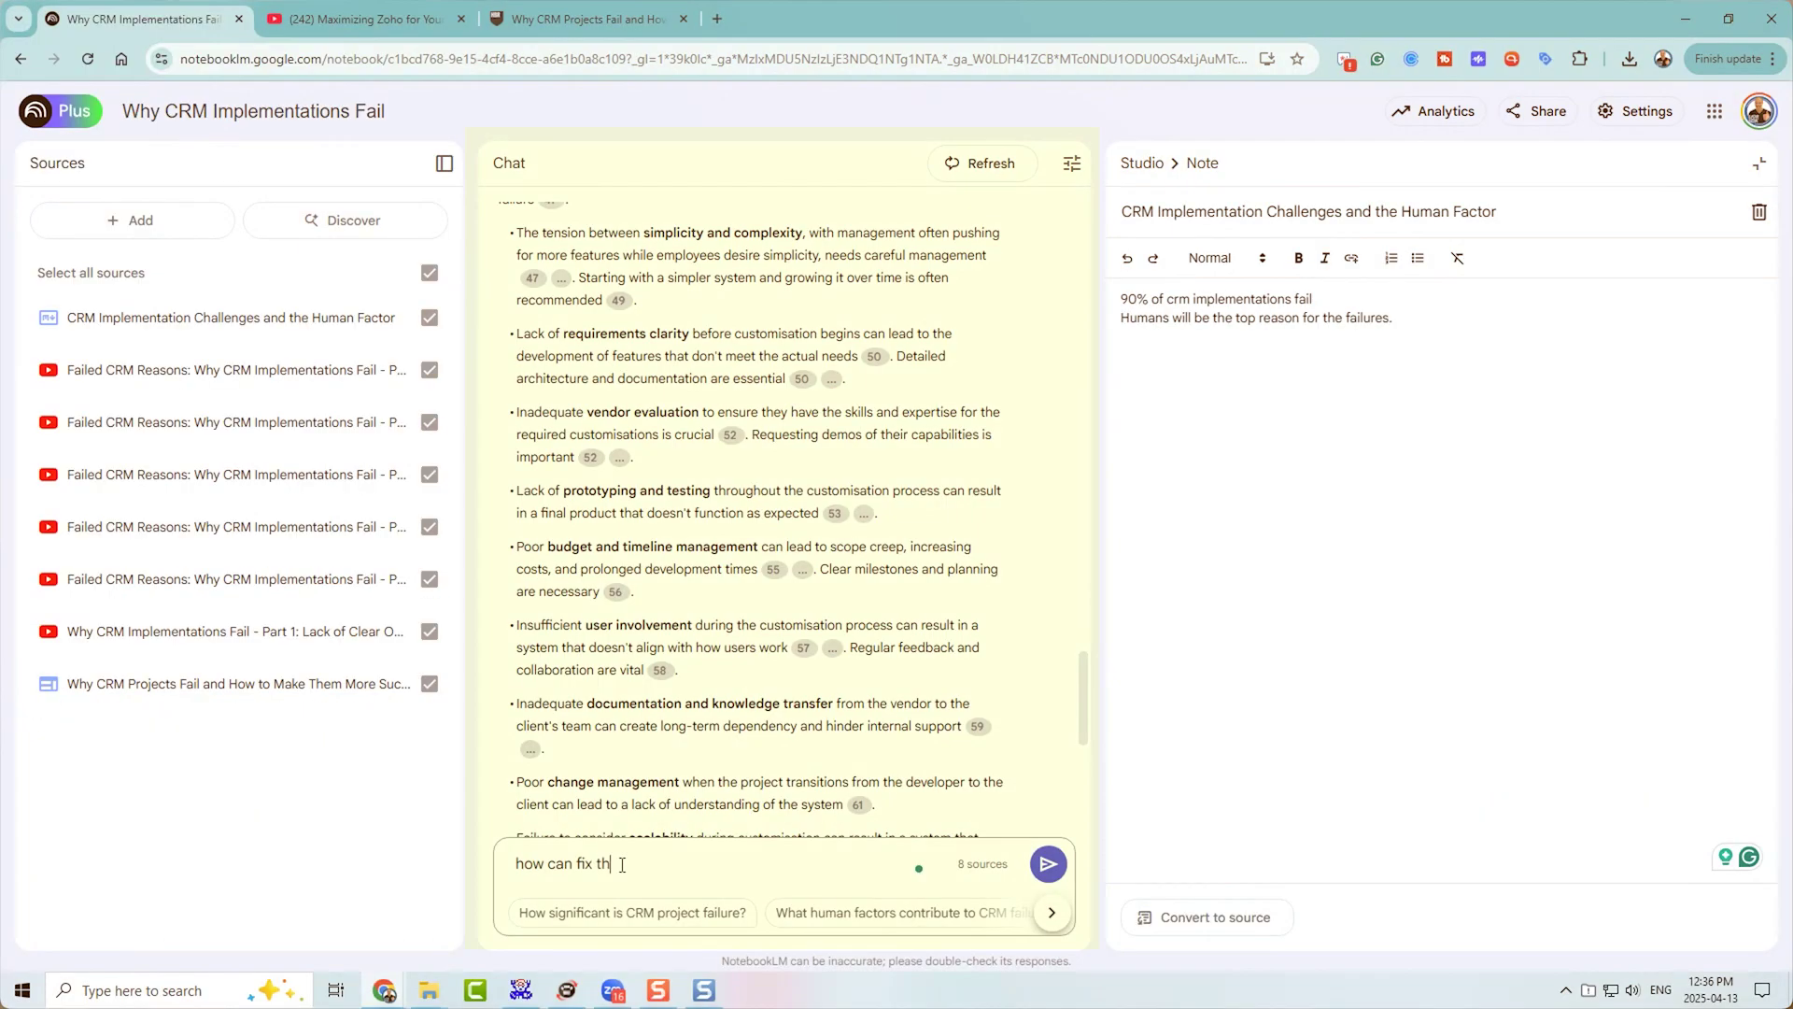
type("e training problem")
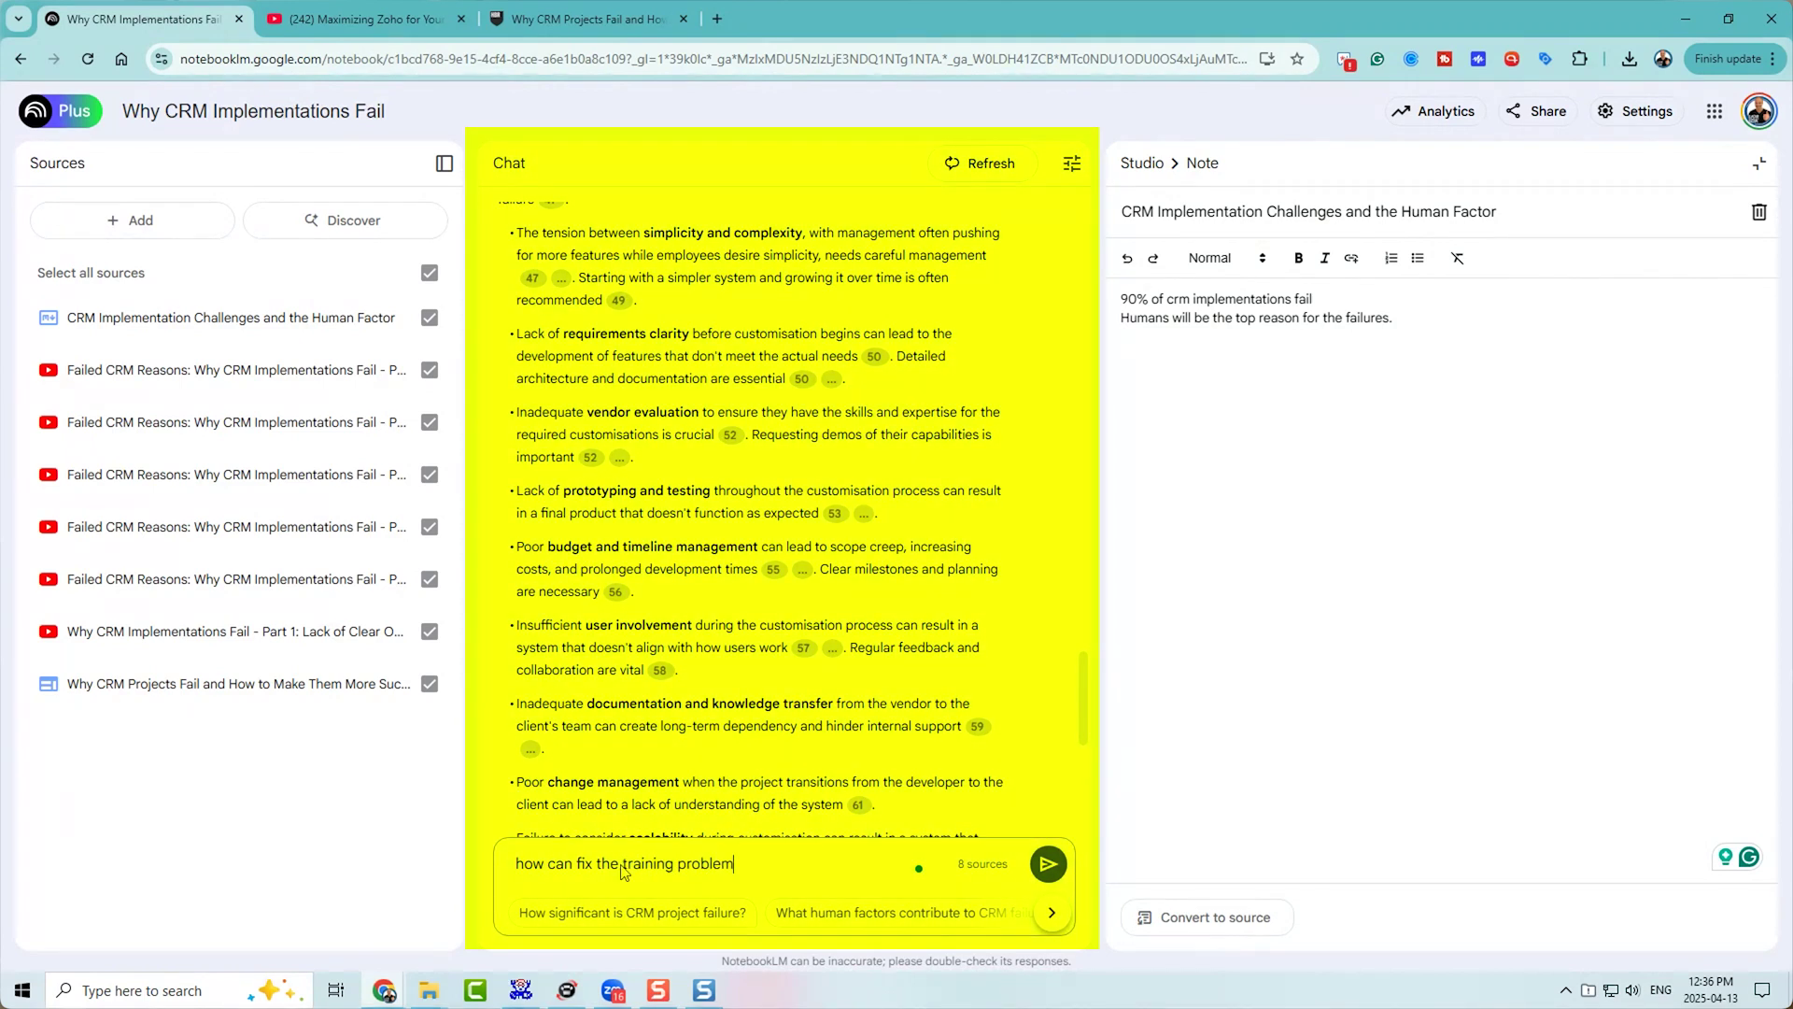
- Submit the chat question asking how the CRM training problem could be fixed
key("Return")
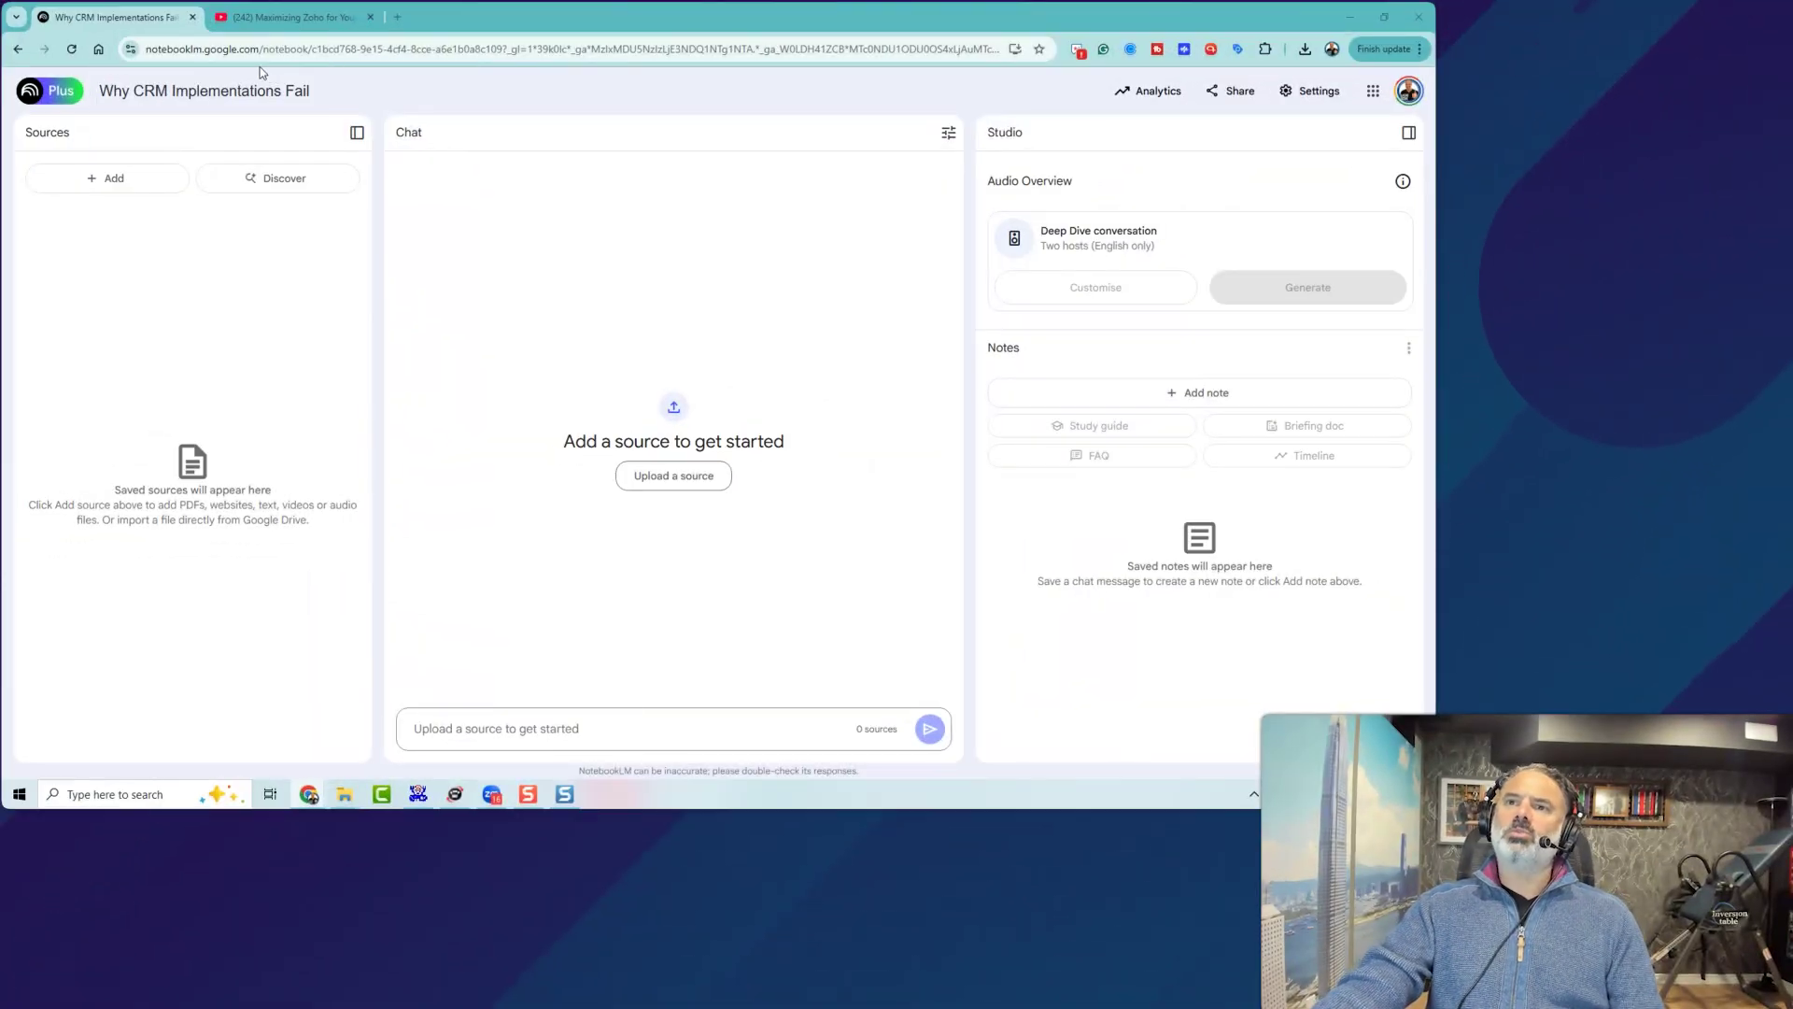
left_click(421, 50)
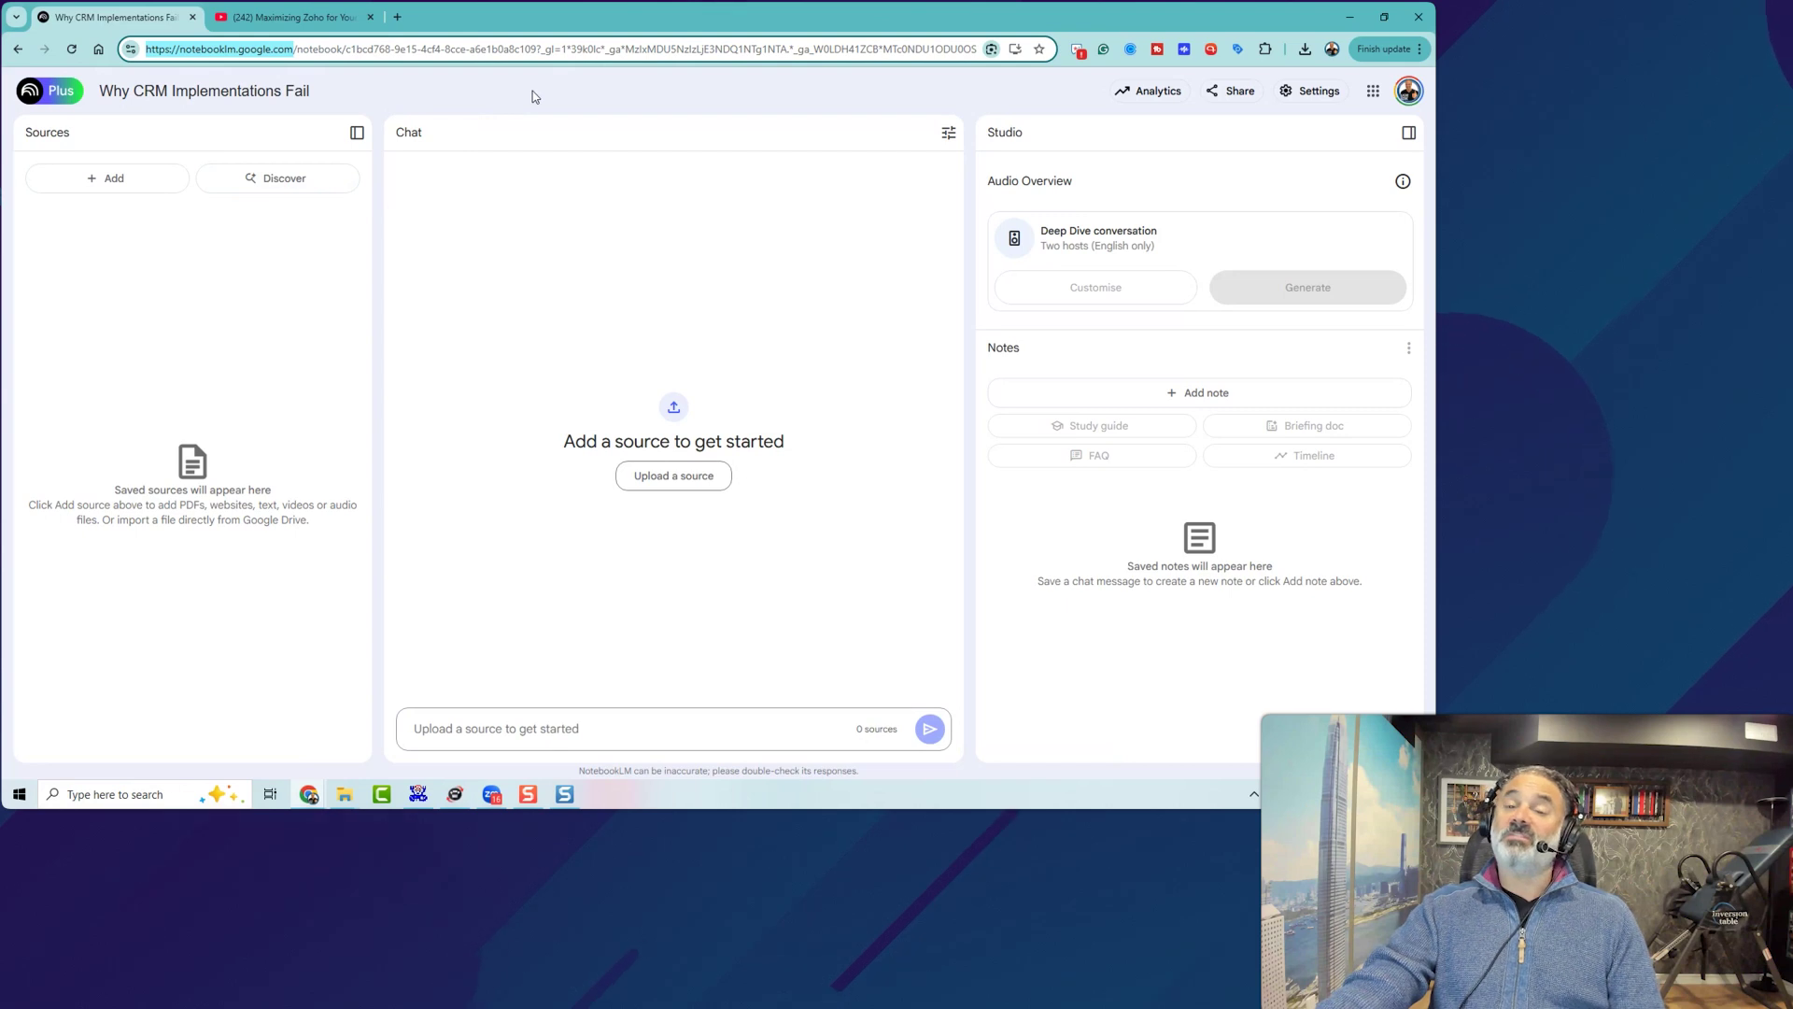
left_click(533, 94)
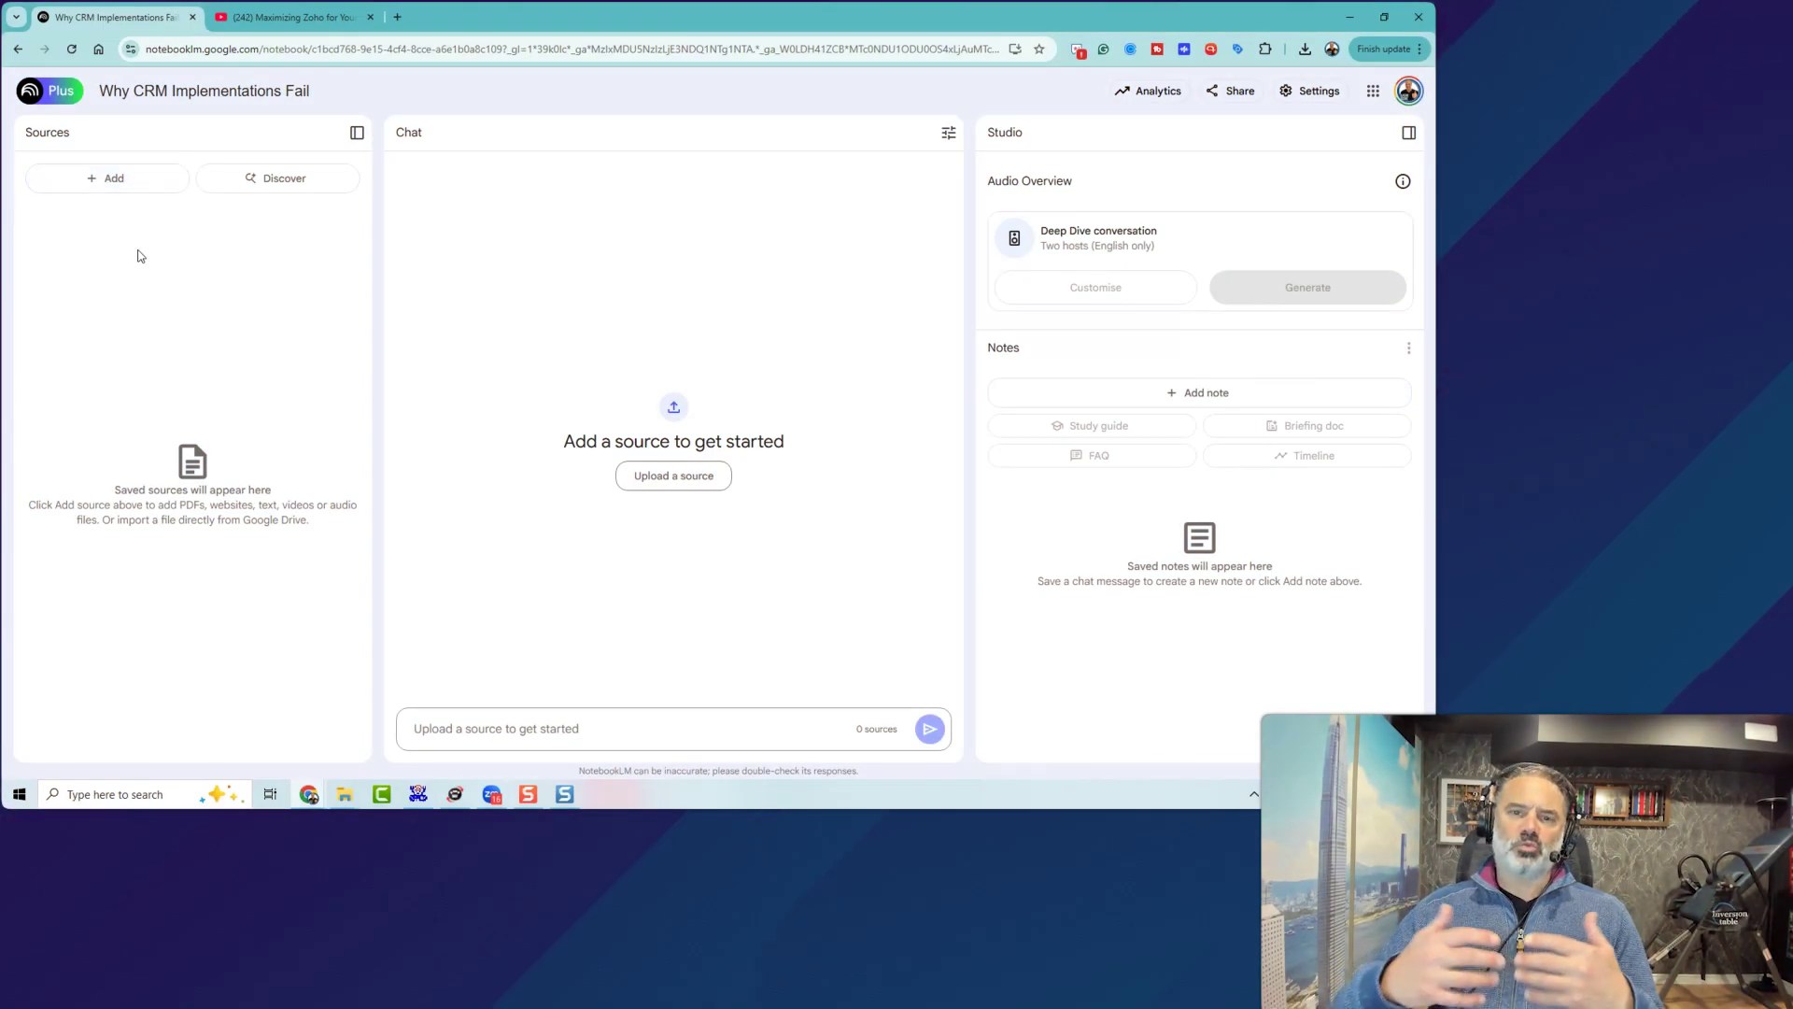
- Copy the Part 1 video's share link and add it as a YouTube source
left_click(308, 19)
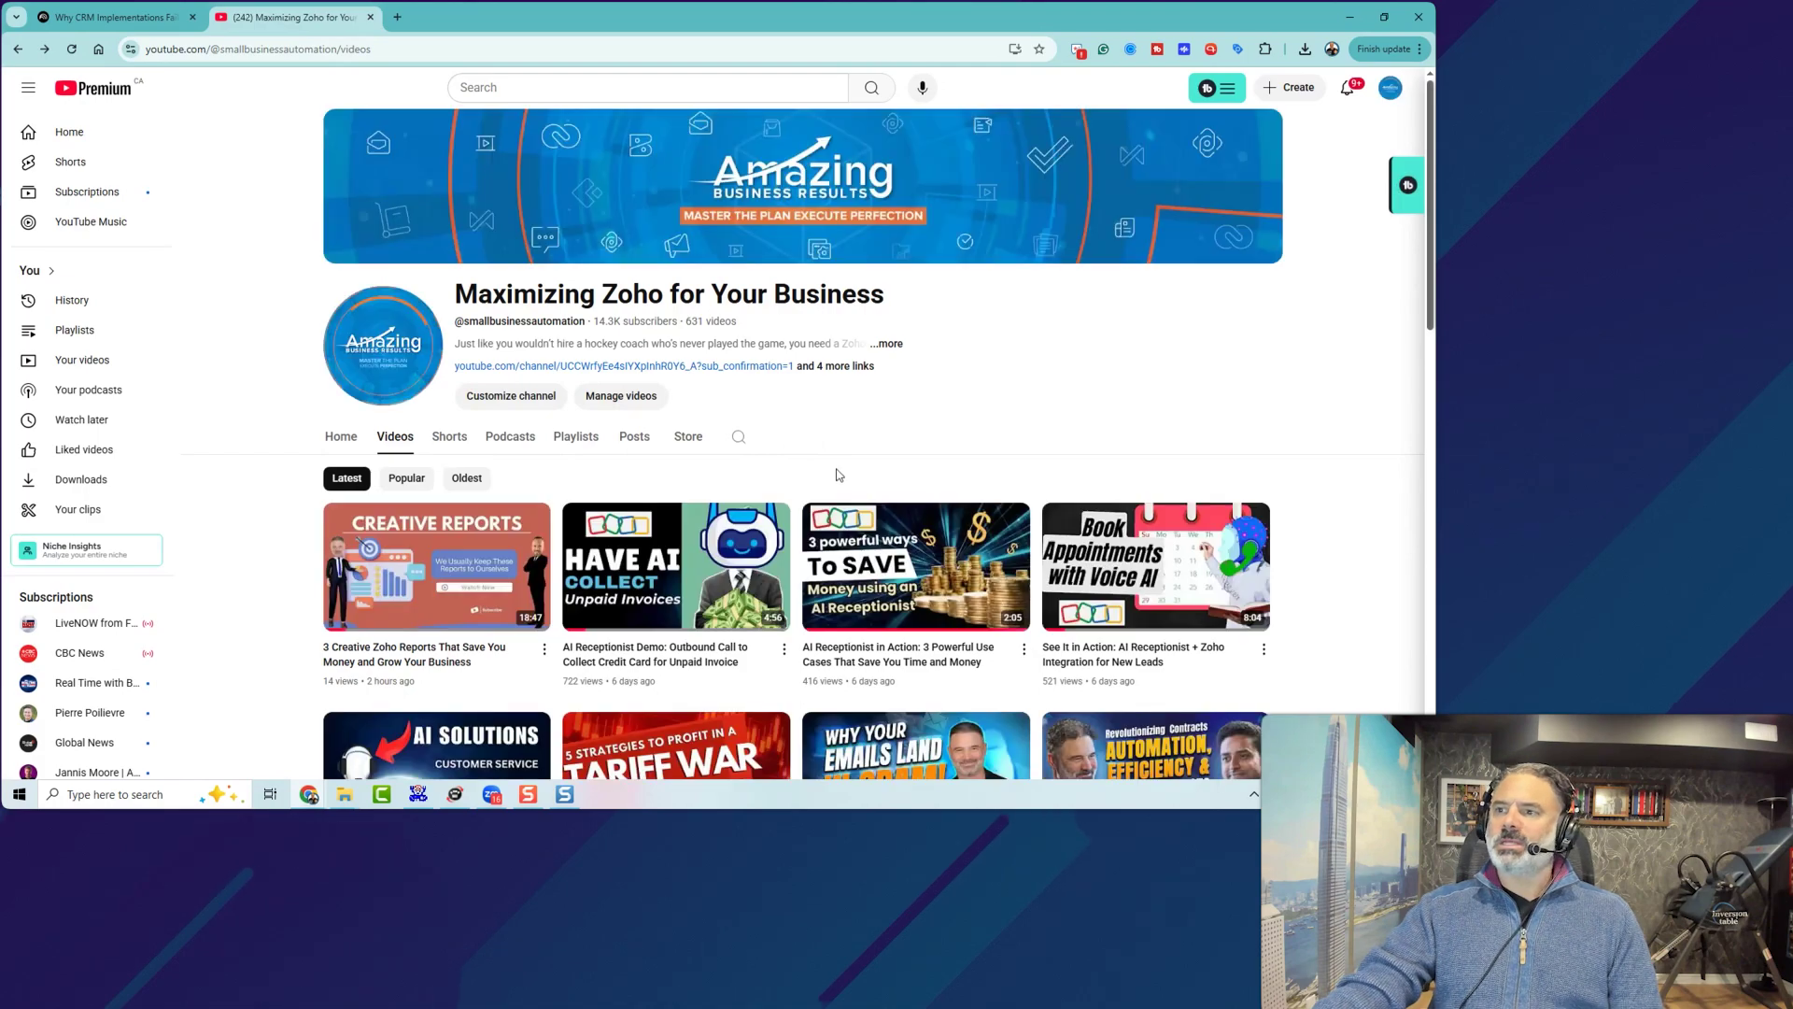
scroll(893, 485, "down", 2)
scroll(894, 487, "down", 3)
scroll(894, 486, "down", 4)
scroll(980, 532, "down", 3)
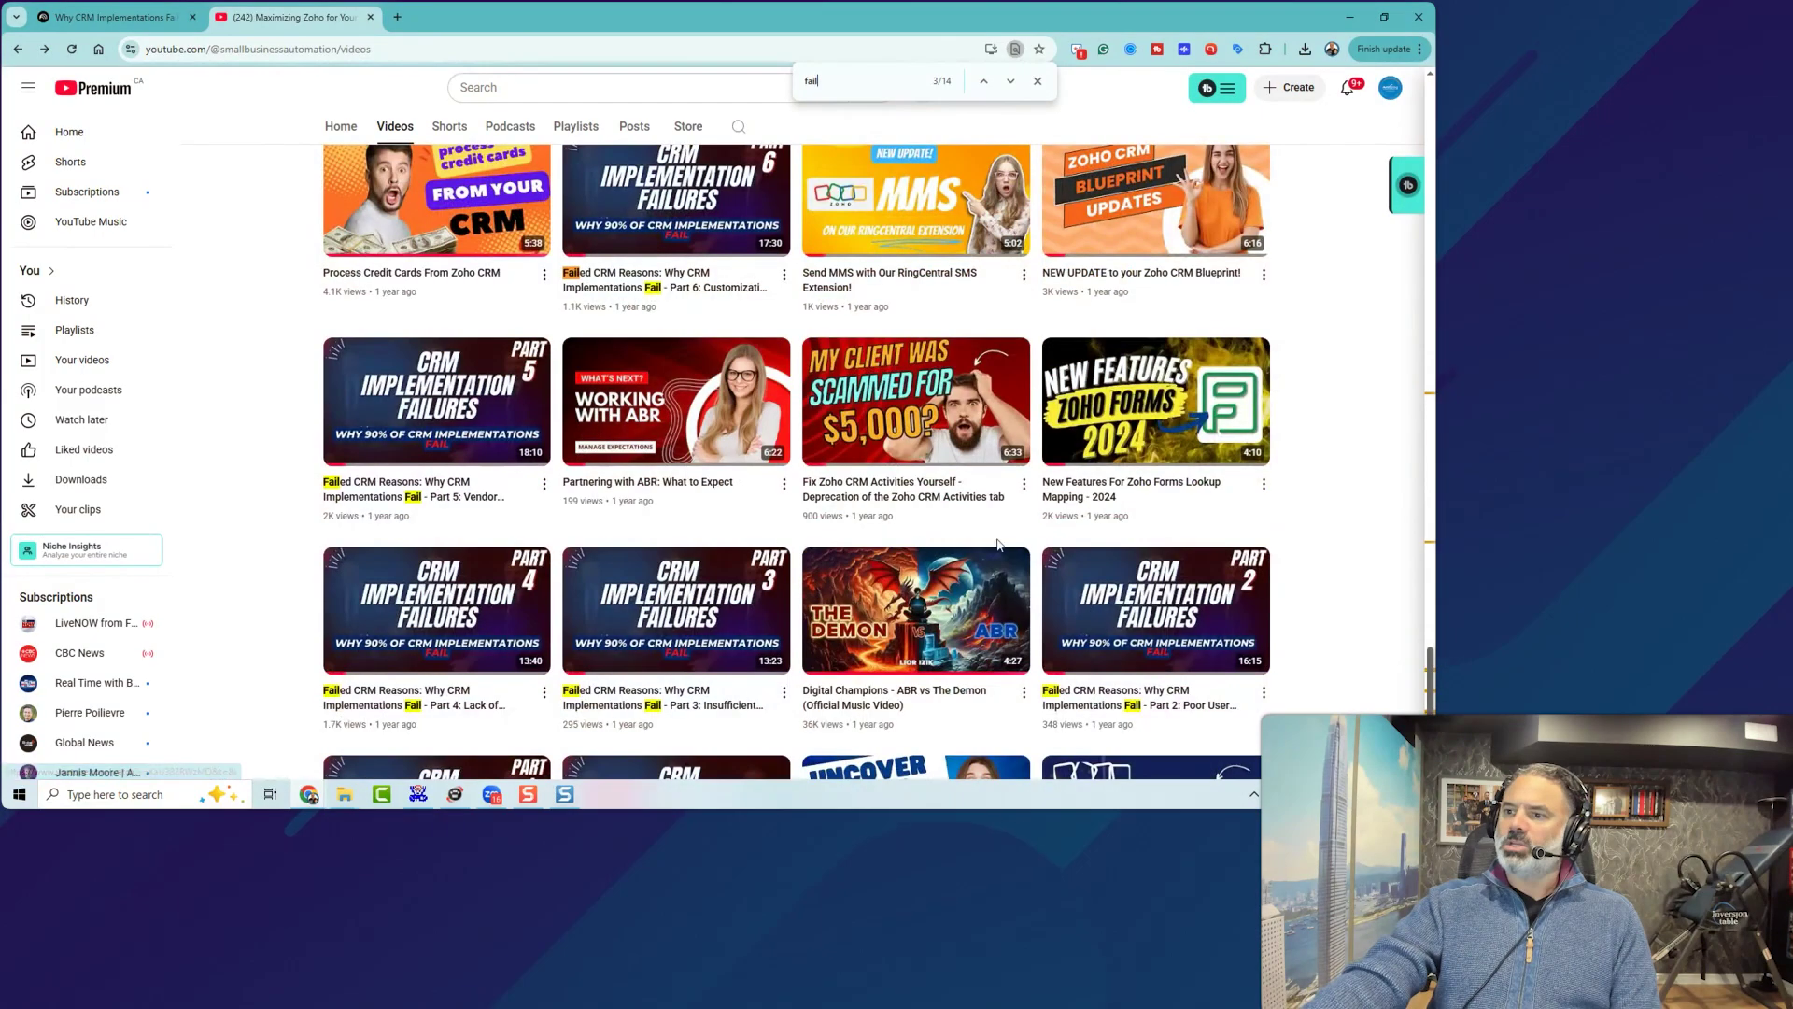
scroll(507, 760, "down", 1)
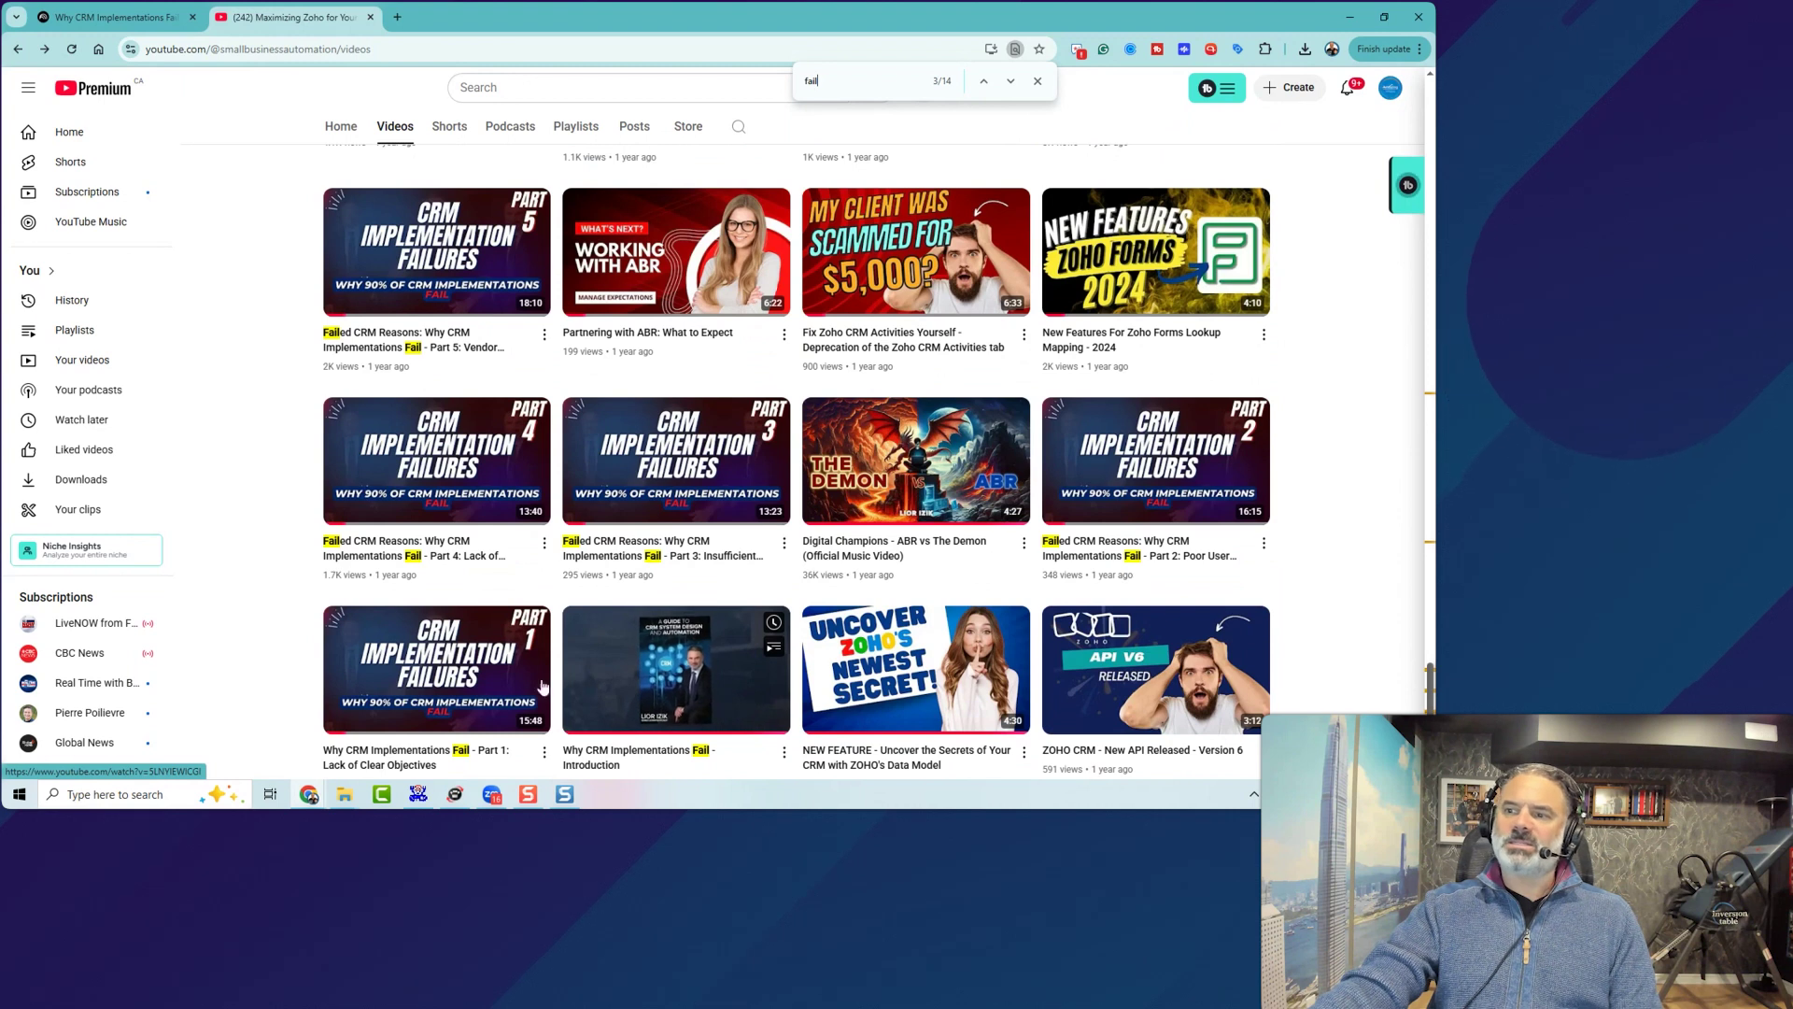
mouse_move(436, 463)
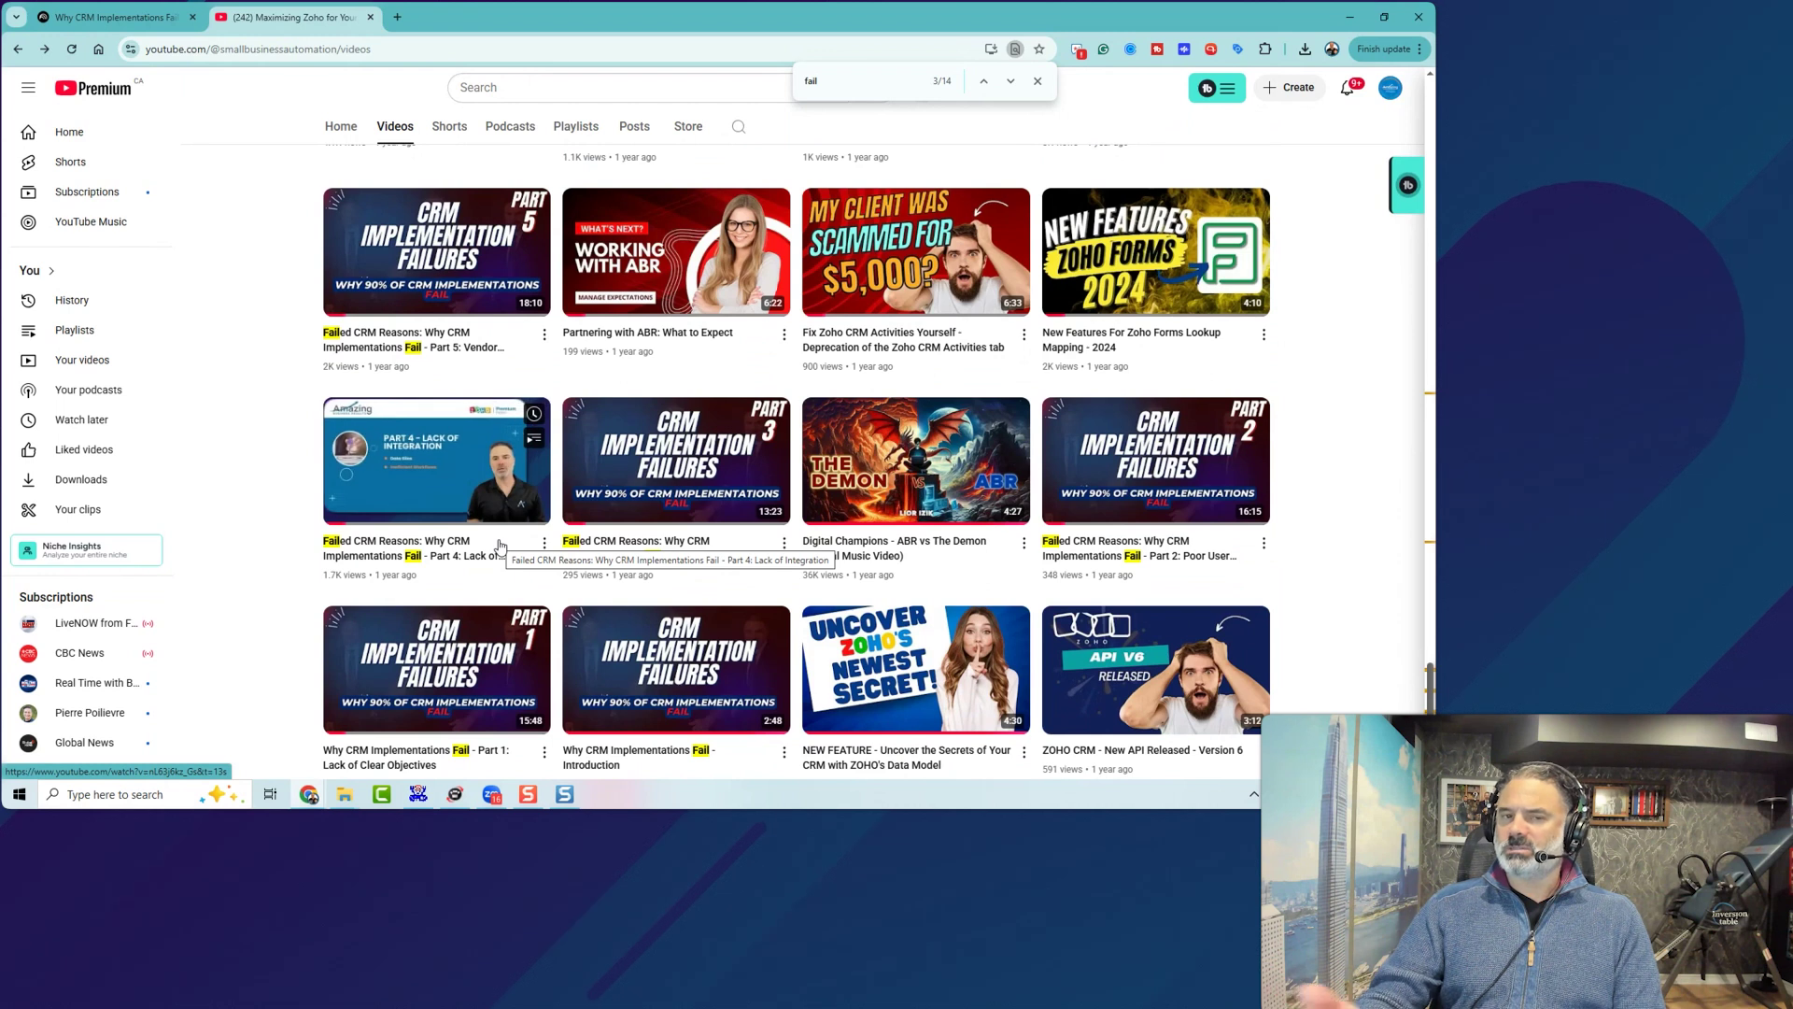
scroll(499, 617, "down", 1)
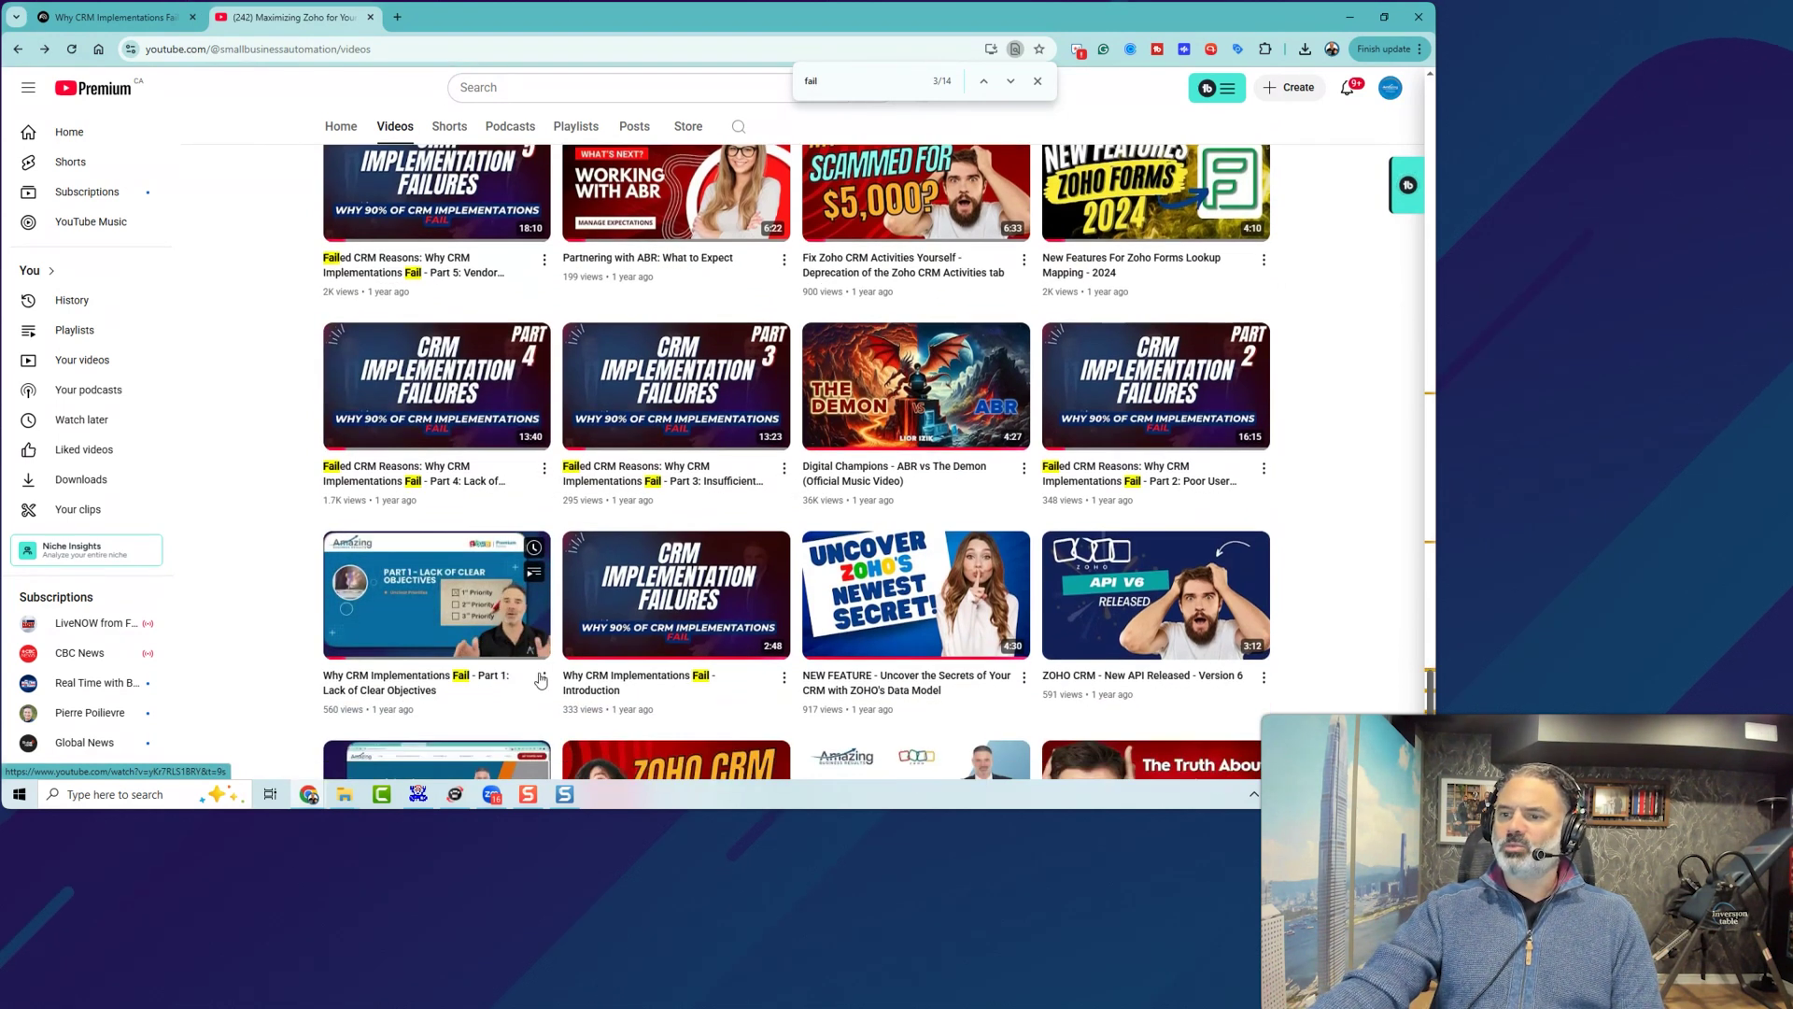
left_click(543, 681)
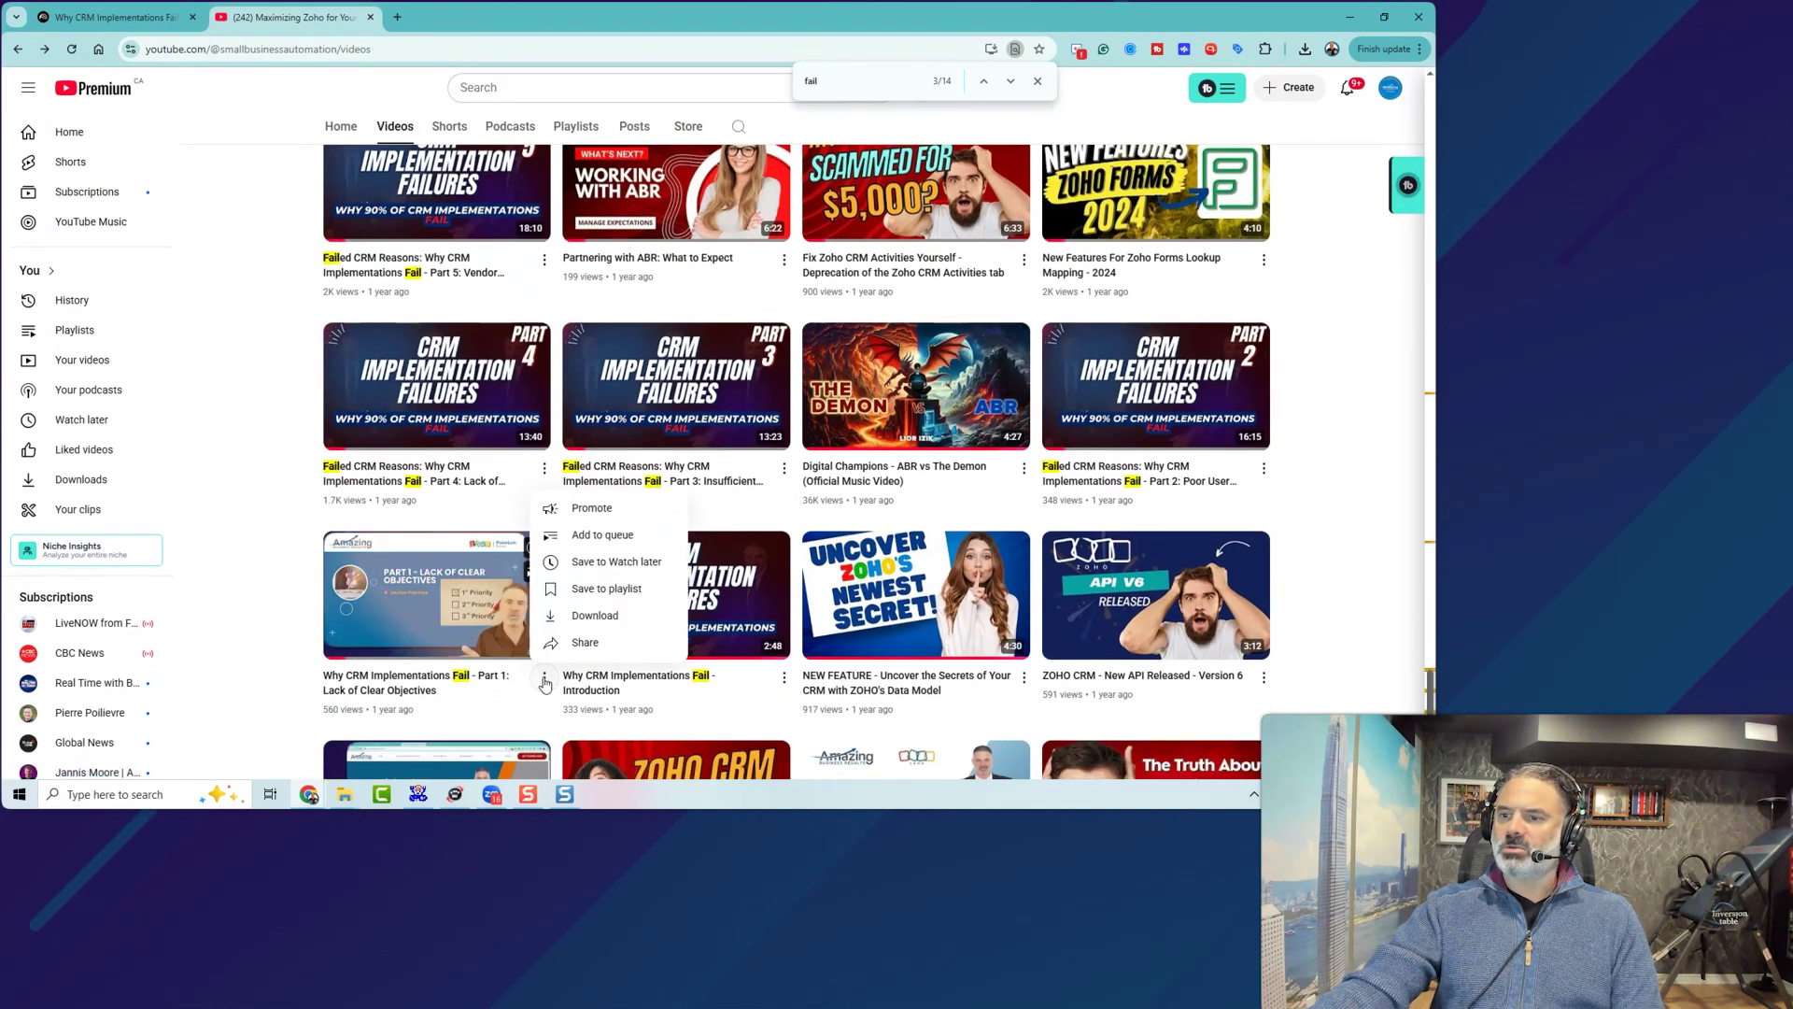
left_click(586, 642)
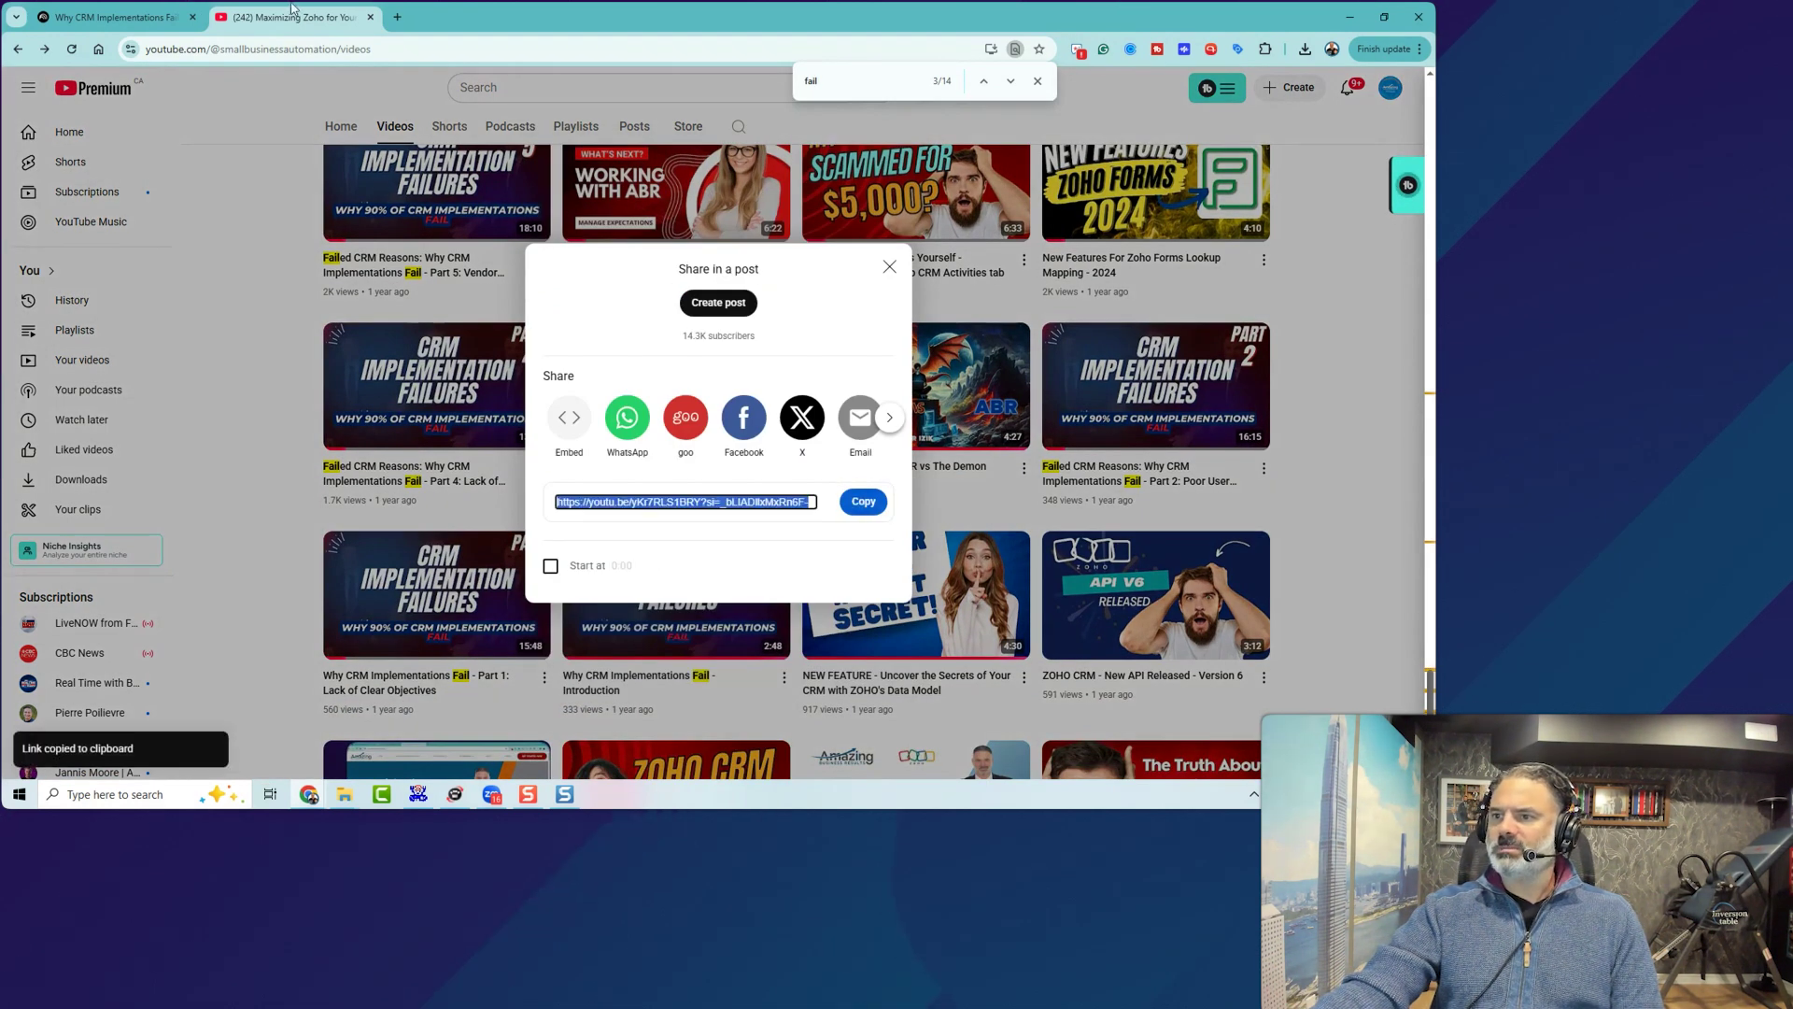
left_click(115, 17)
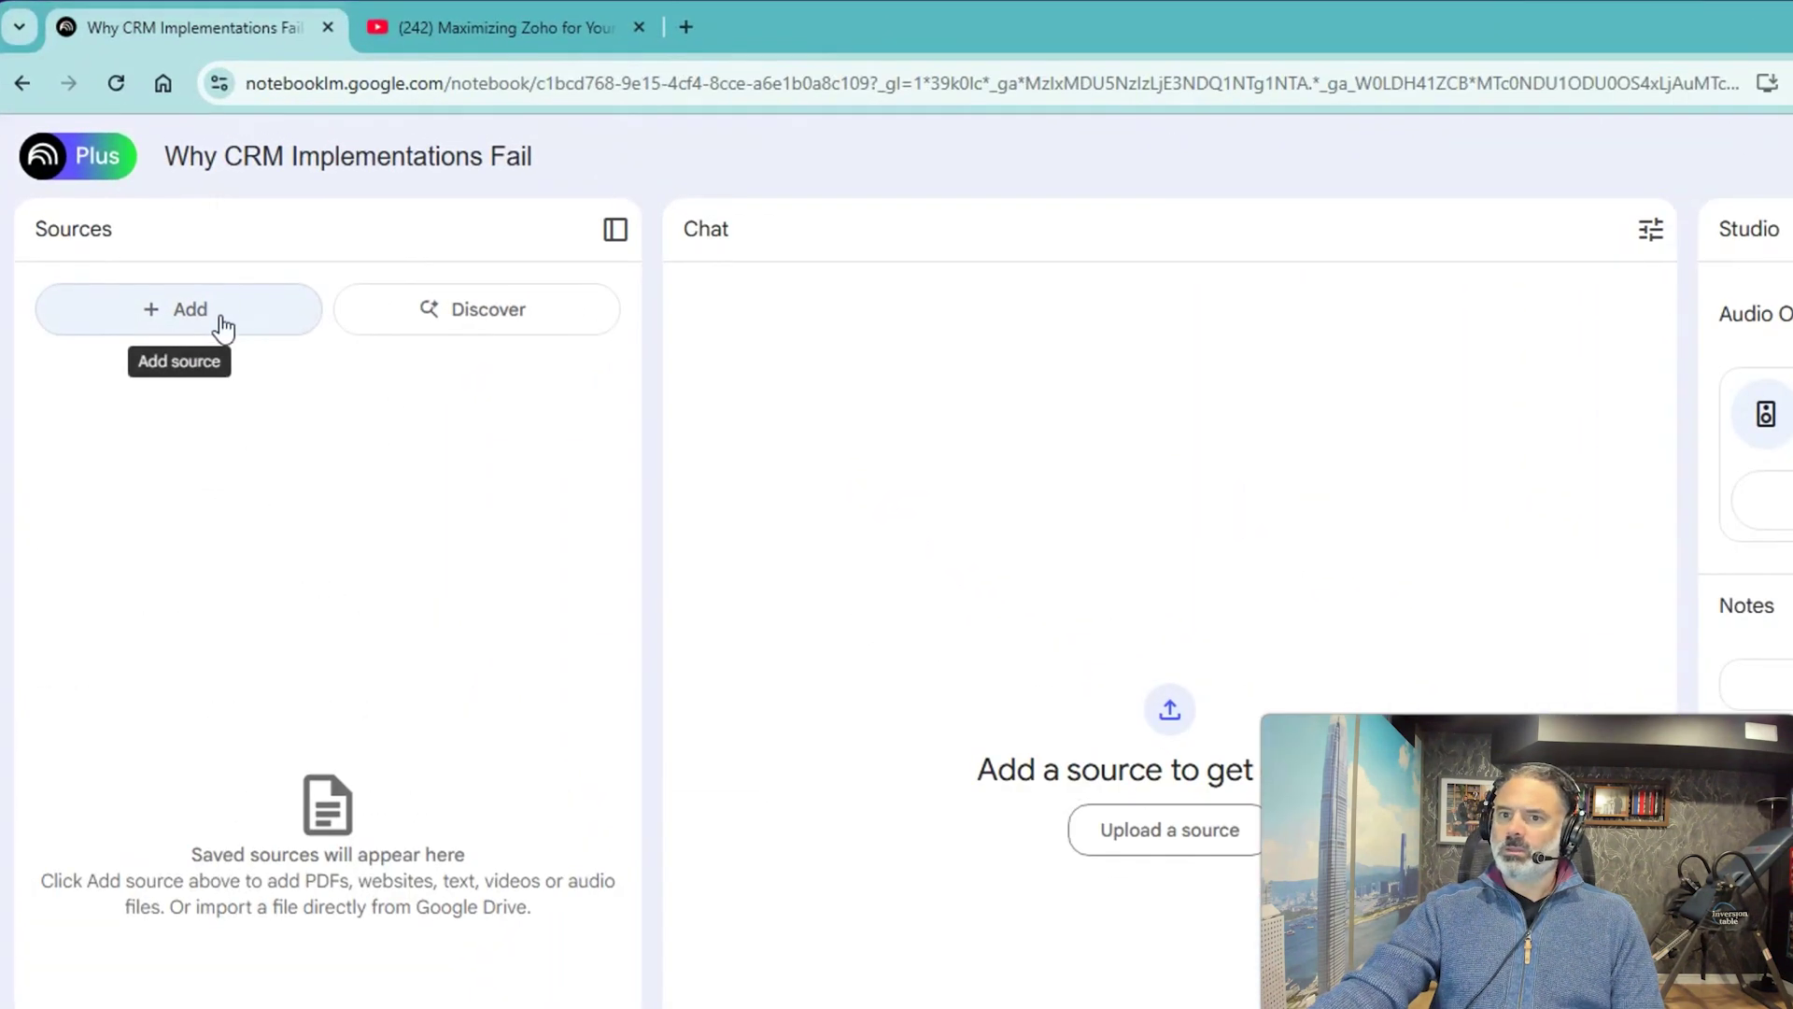
left_click(224, 310)
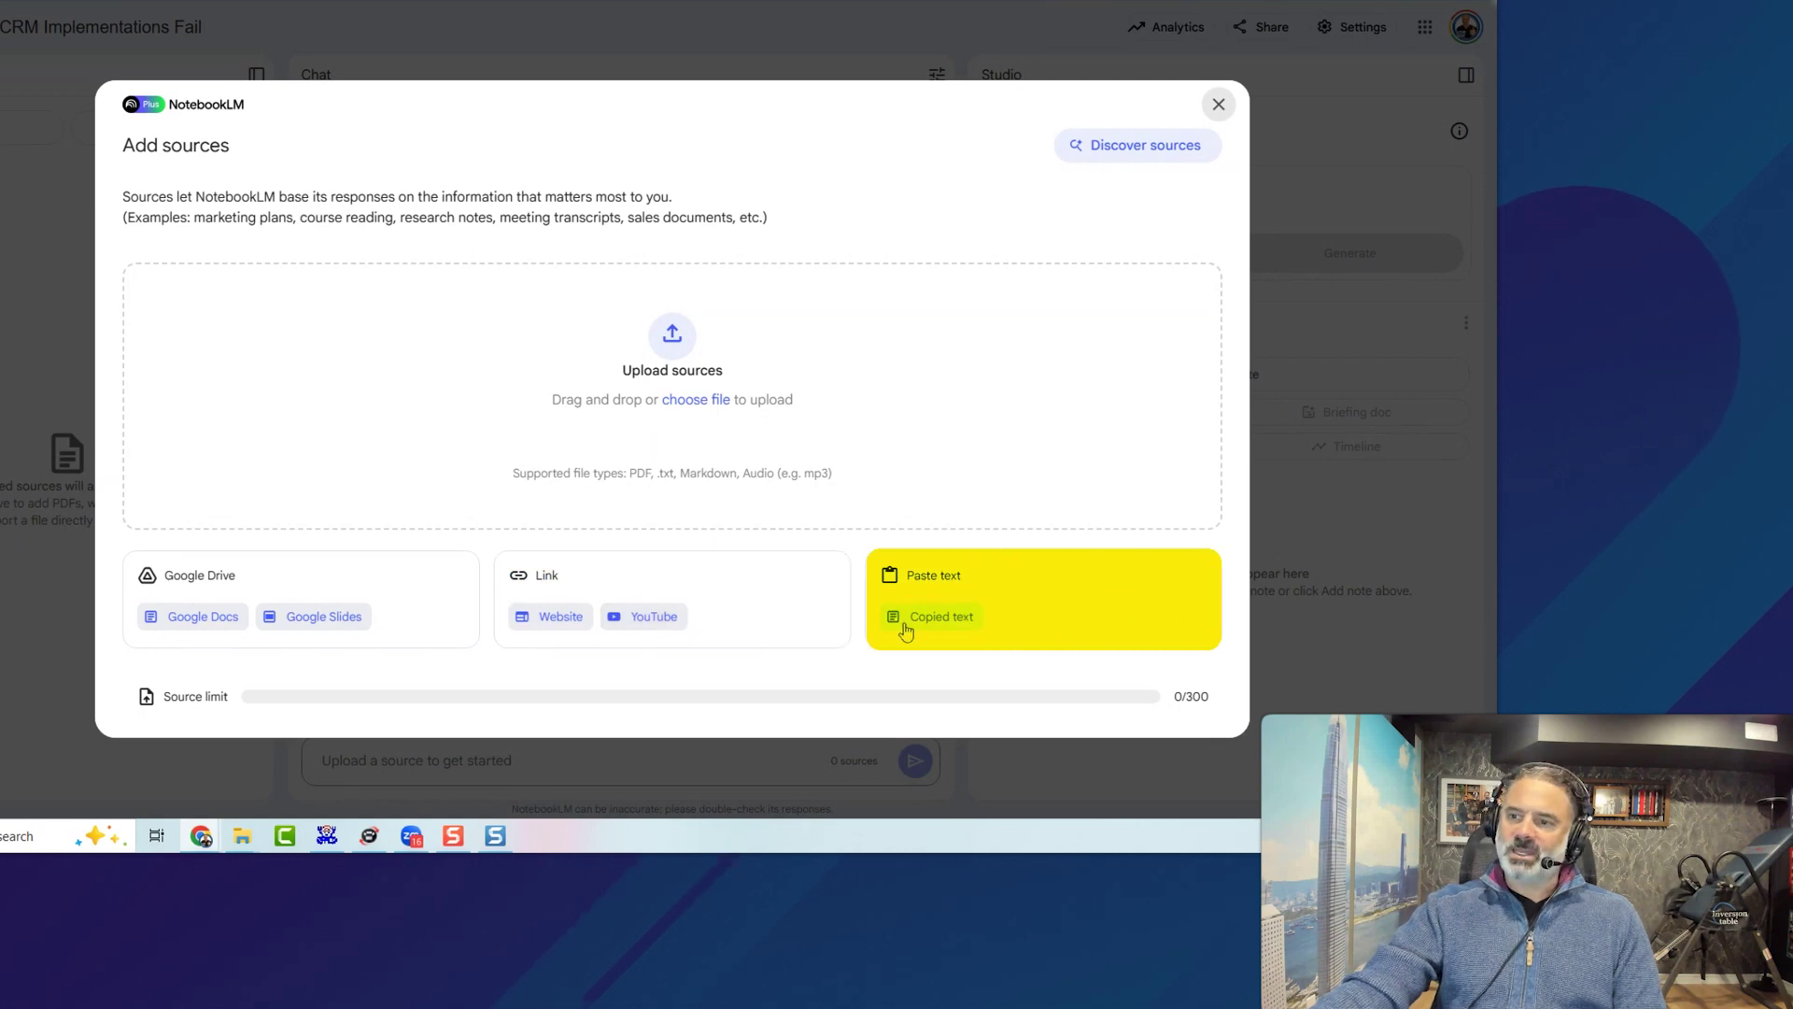
left_click(659, 618)
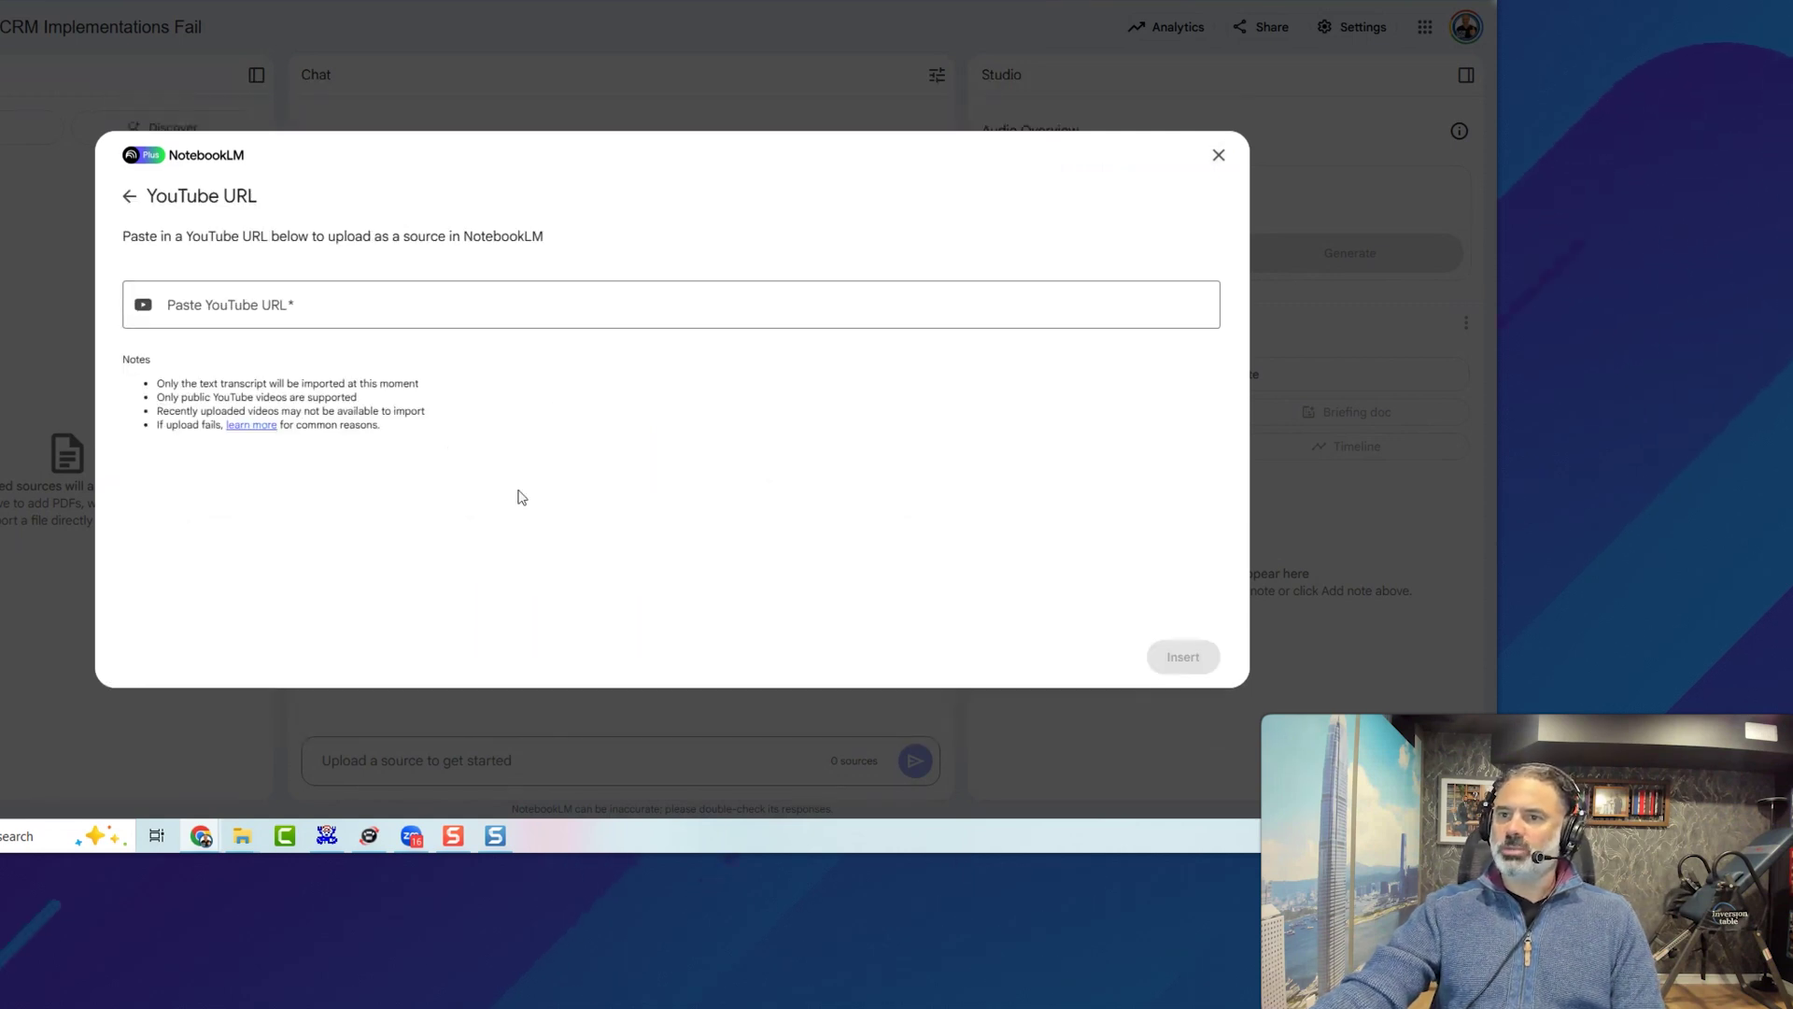
left_click(302, 304)
key("ctrl+v")
left_click(1183, 656)
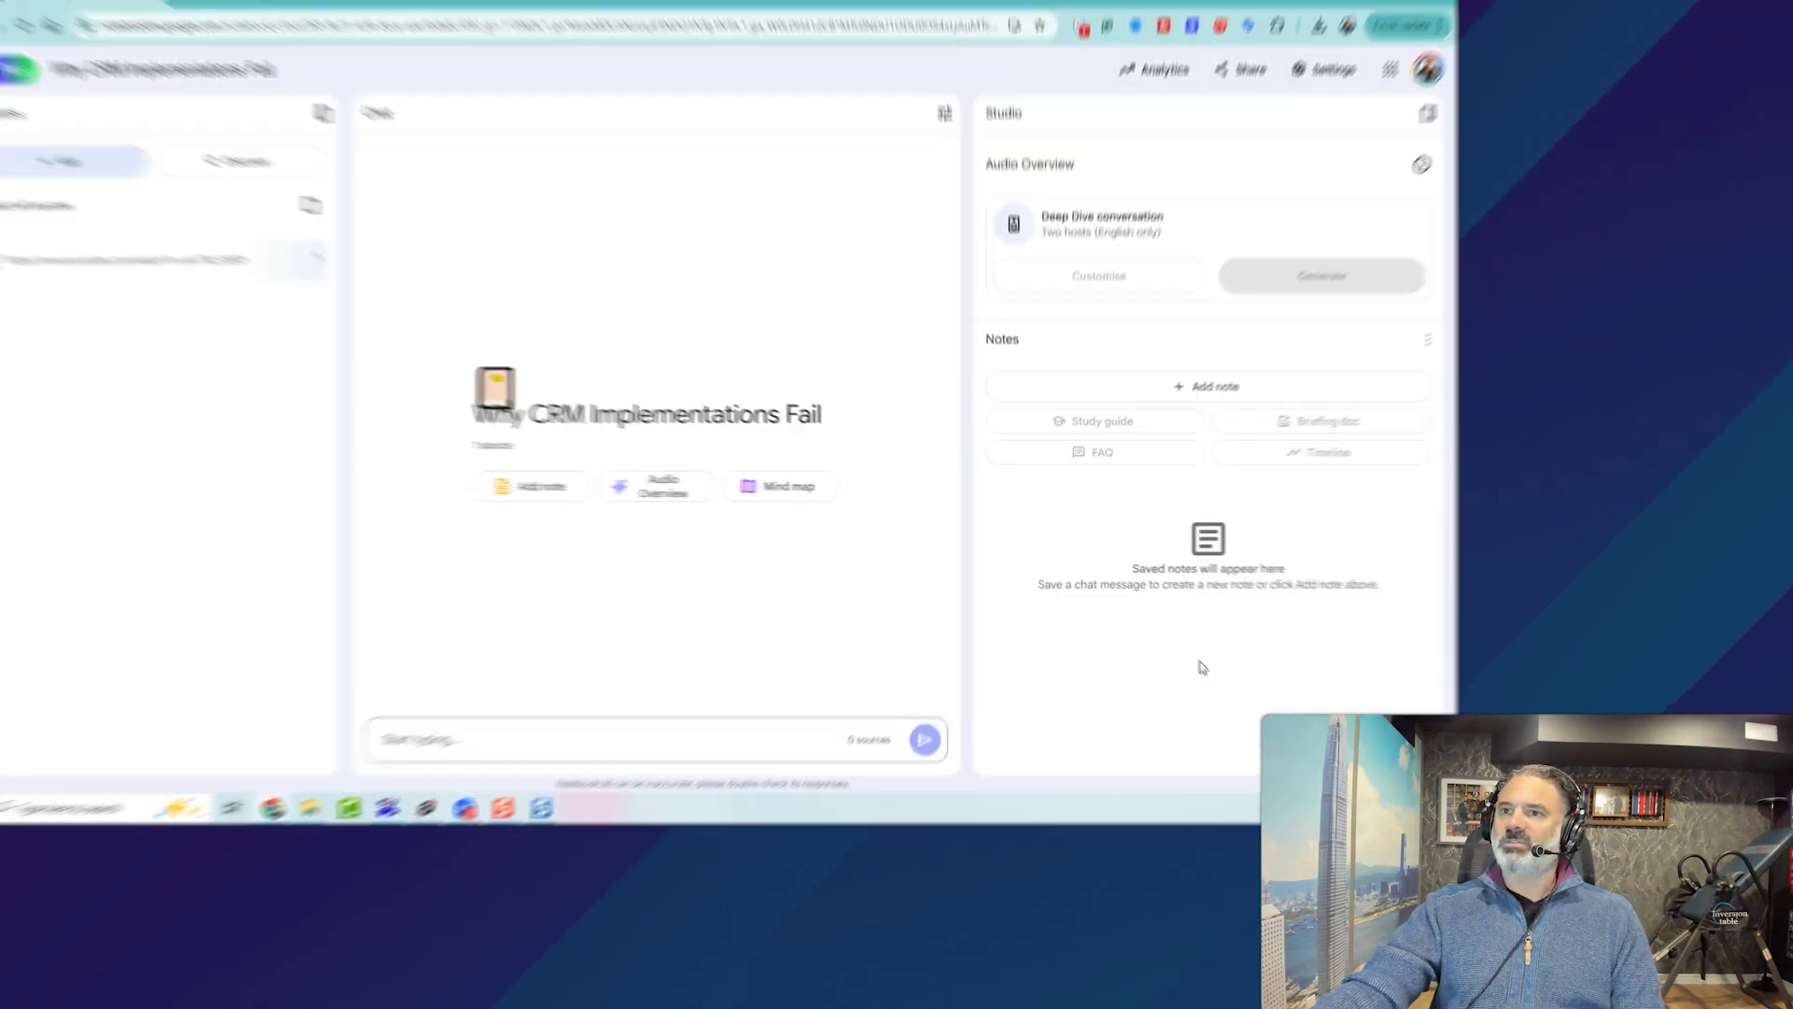
- Copy the Part 2 video's share link and add it as a second YouTube source
key("ctrl+Tab")
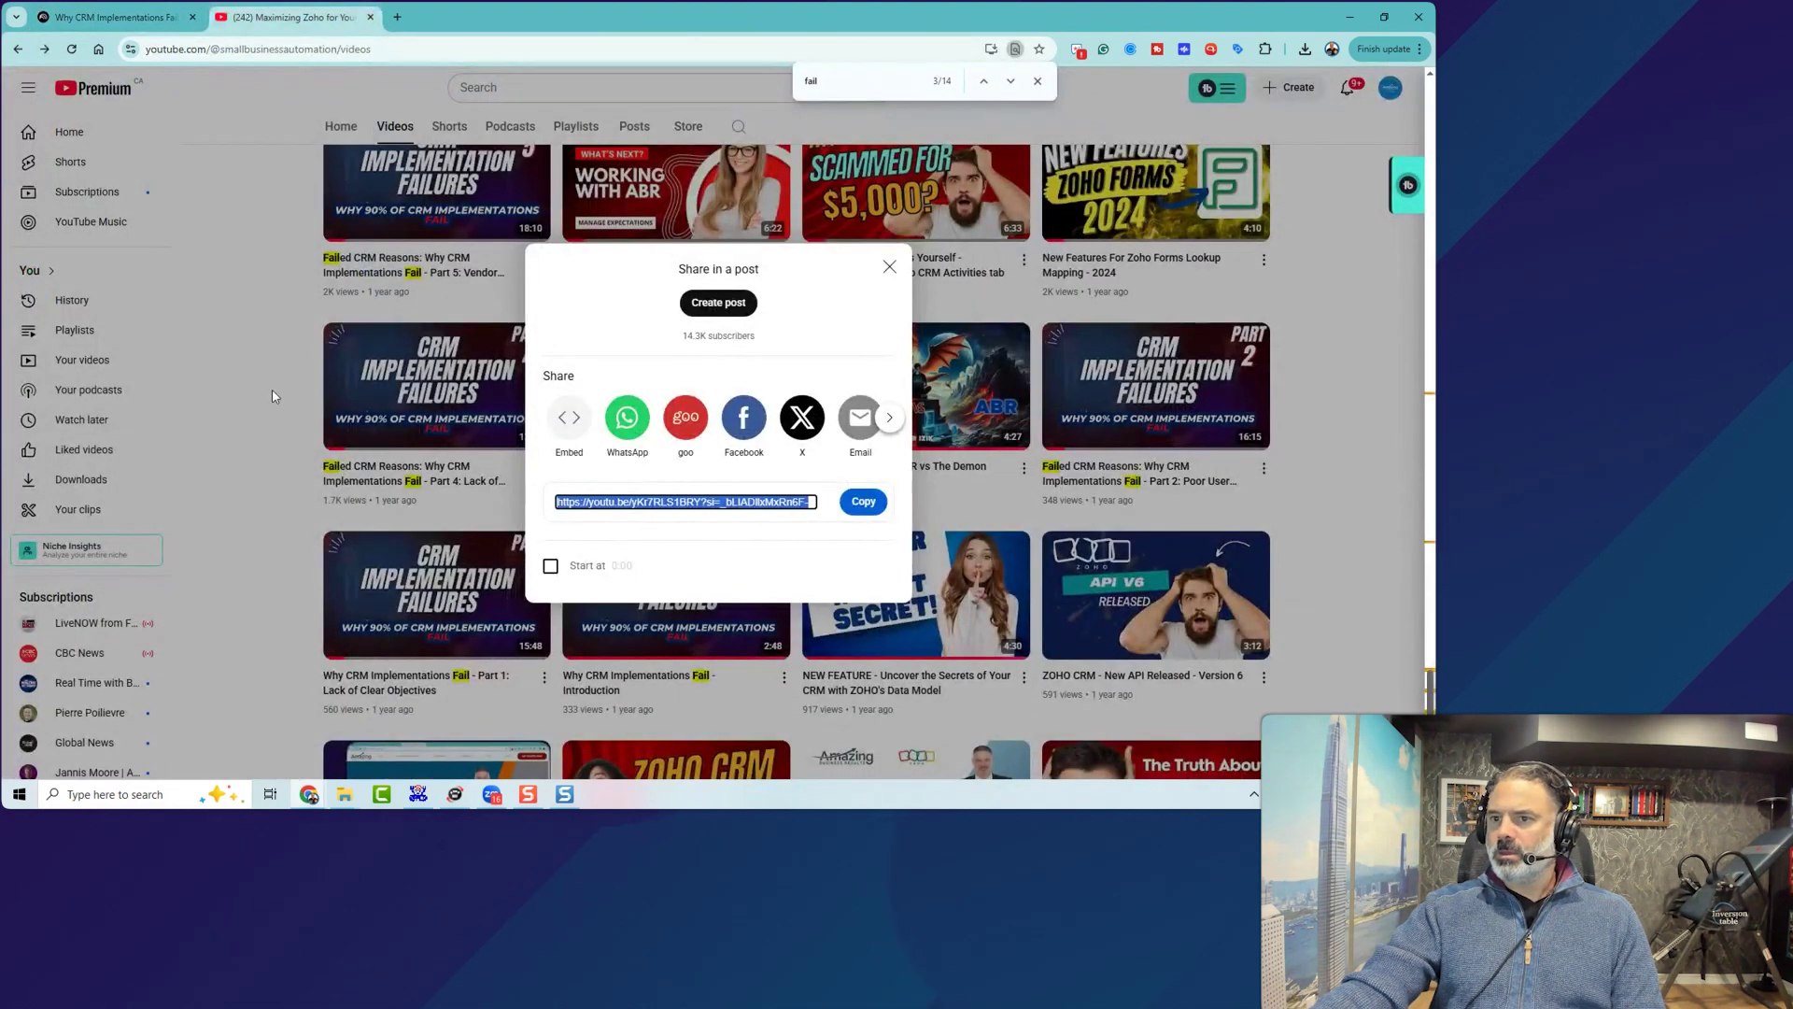
left_click(273, 395)
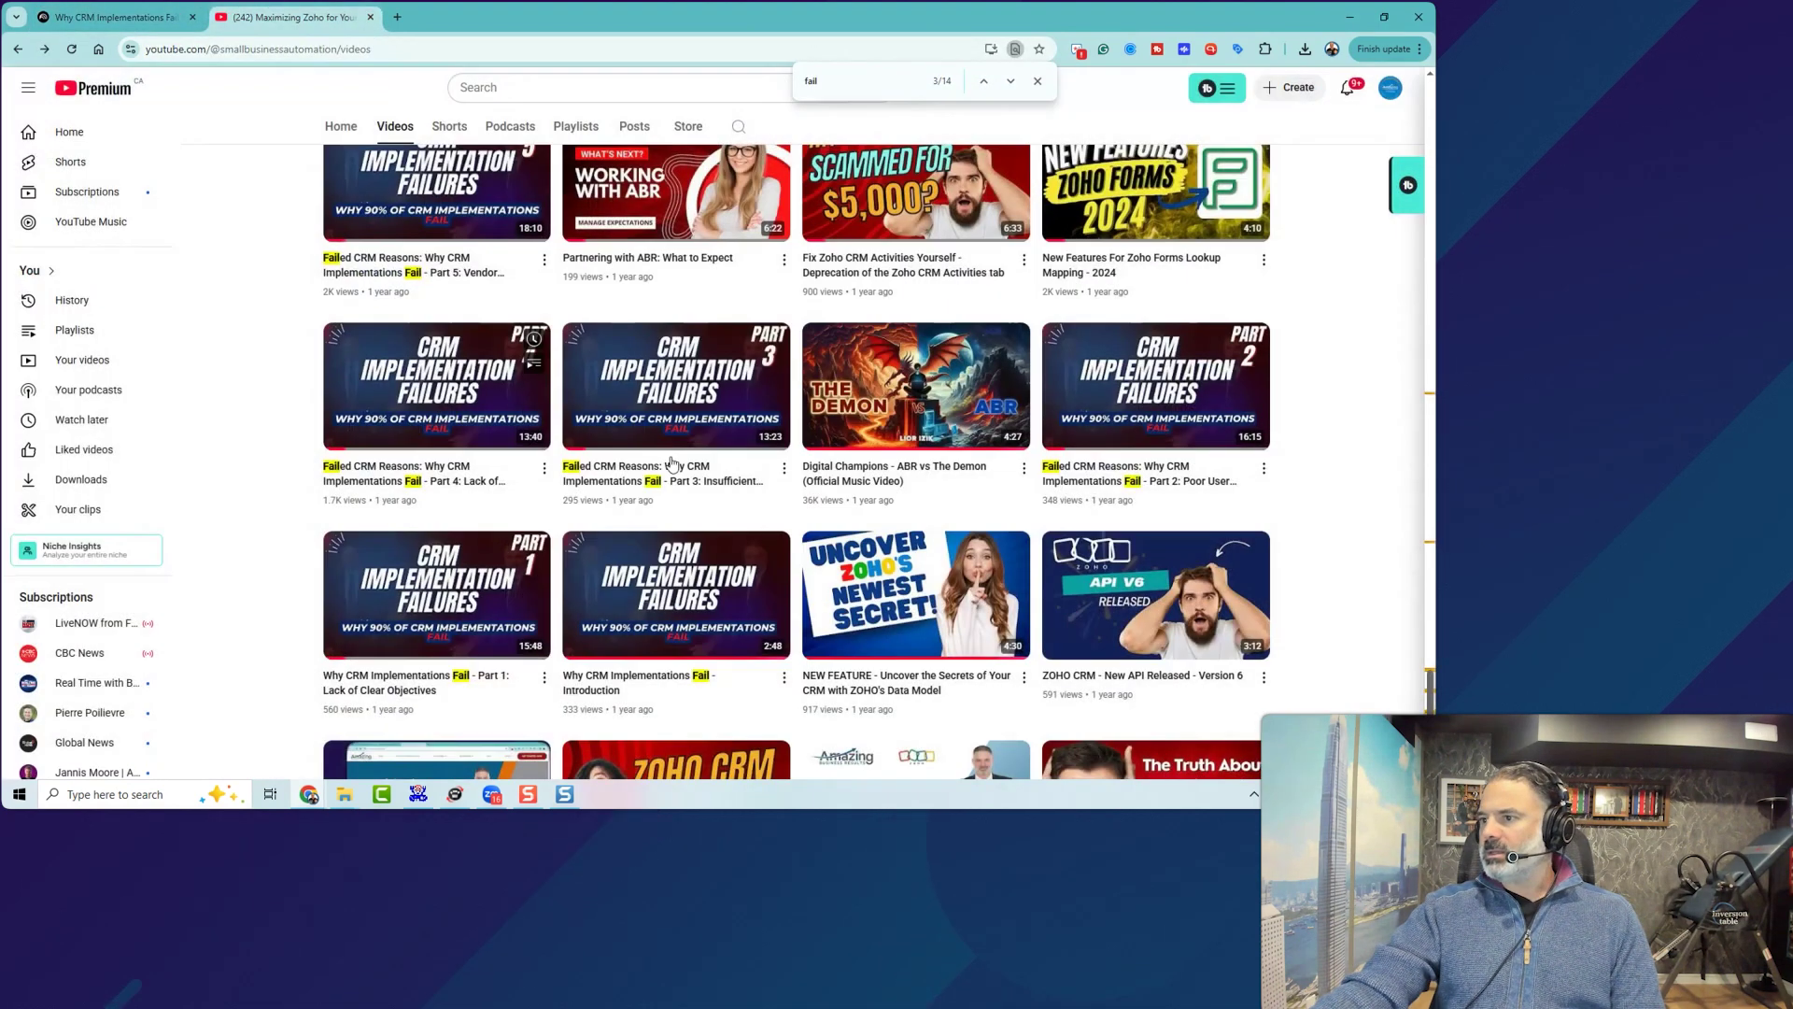
right_click(1266, 467)
left_click(1264, 467)
left_click(1264, 561)
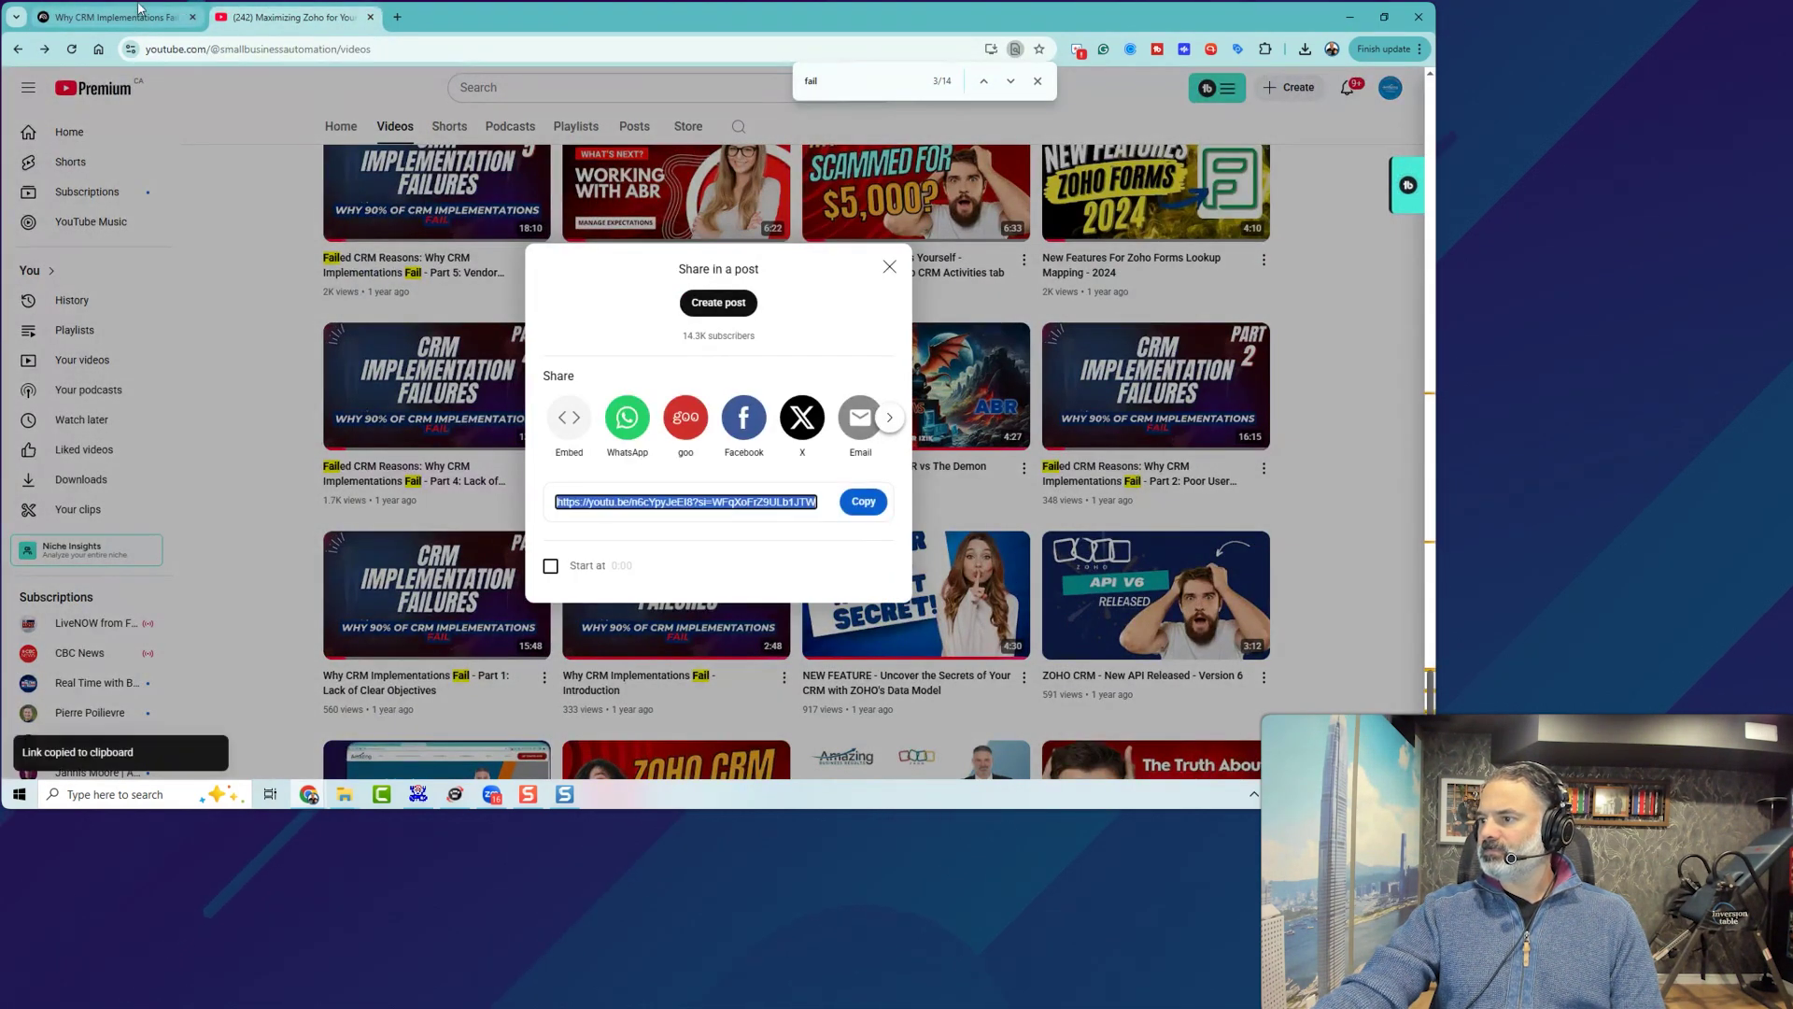
key("ctrl+Tab")
left_click(114, 178)
left_click(546, 421)
left_click(547, 331)
type("https://youtu.be/n6cYpyJeEI8?si=WFqXoFrZ9ULb1JTW")
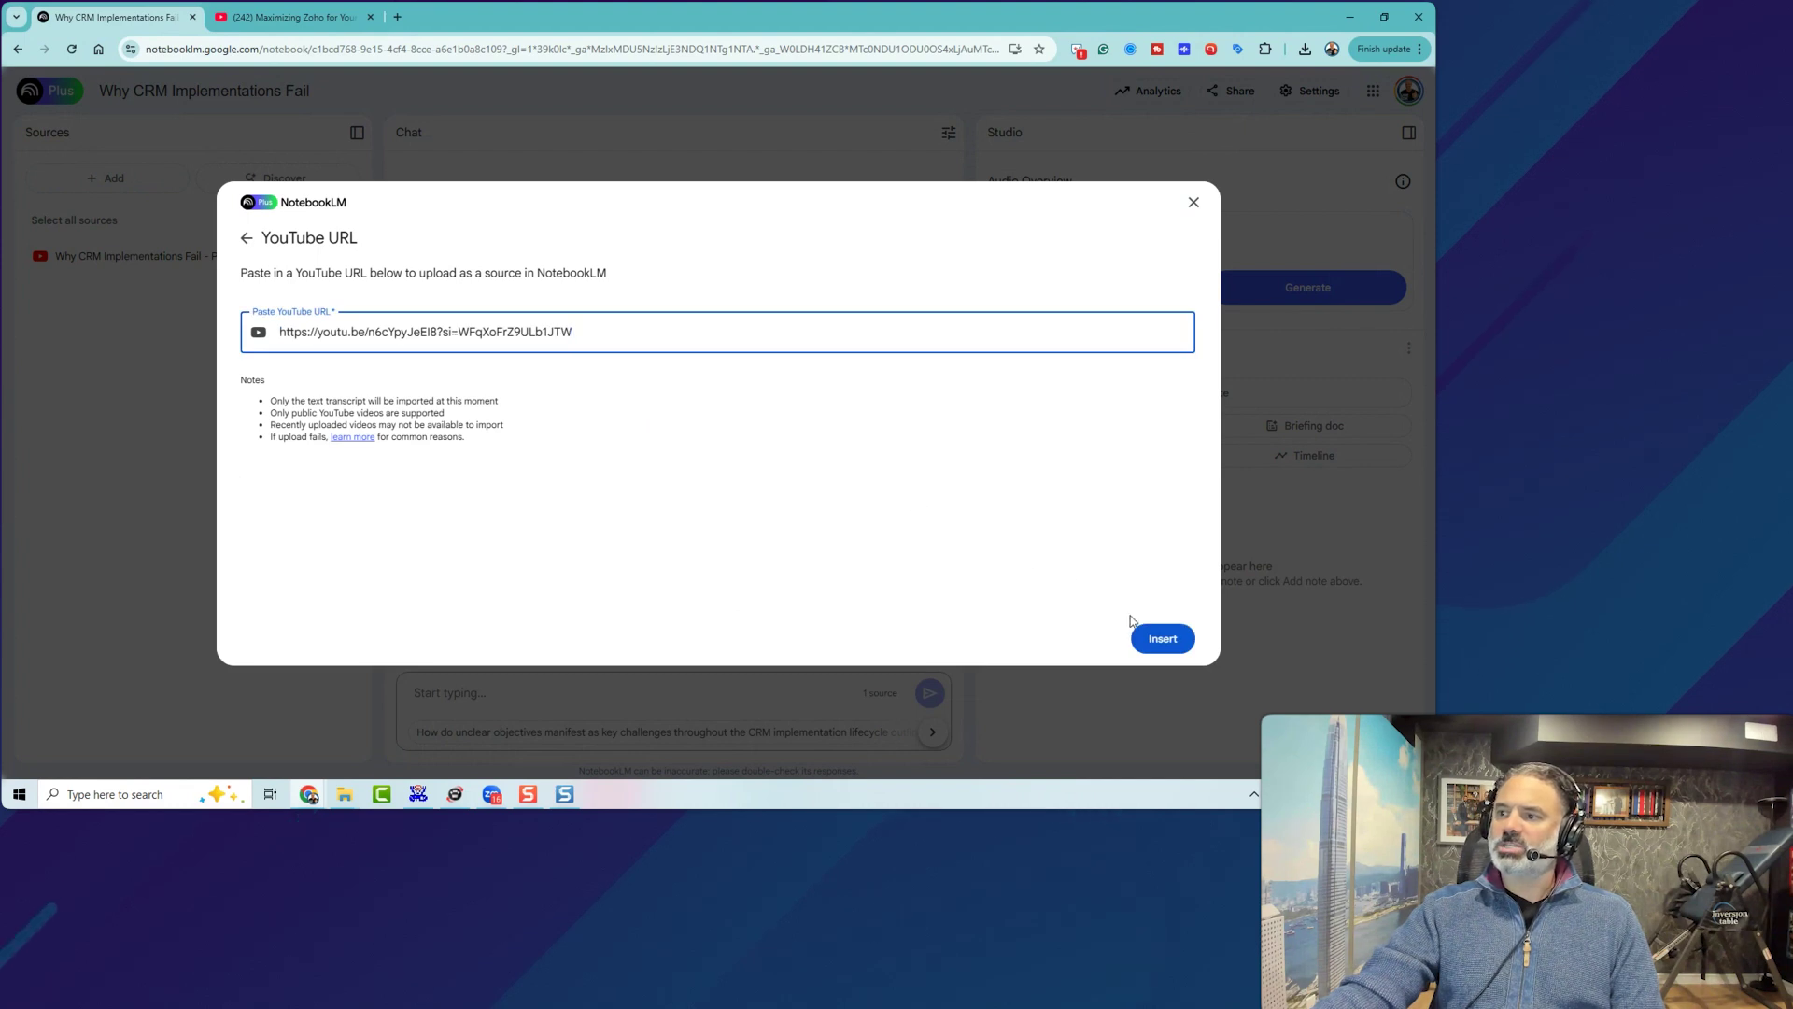
left_click(1162, 639)
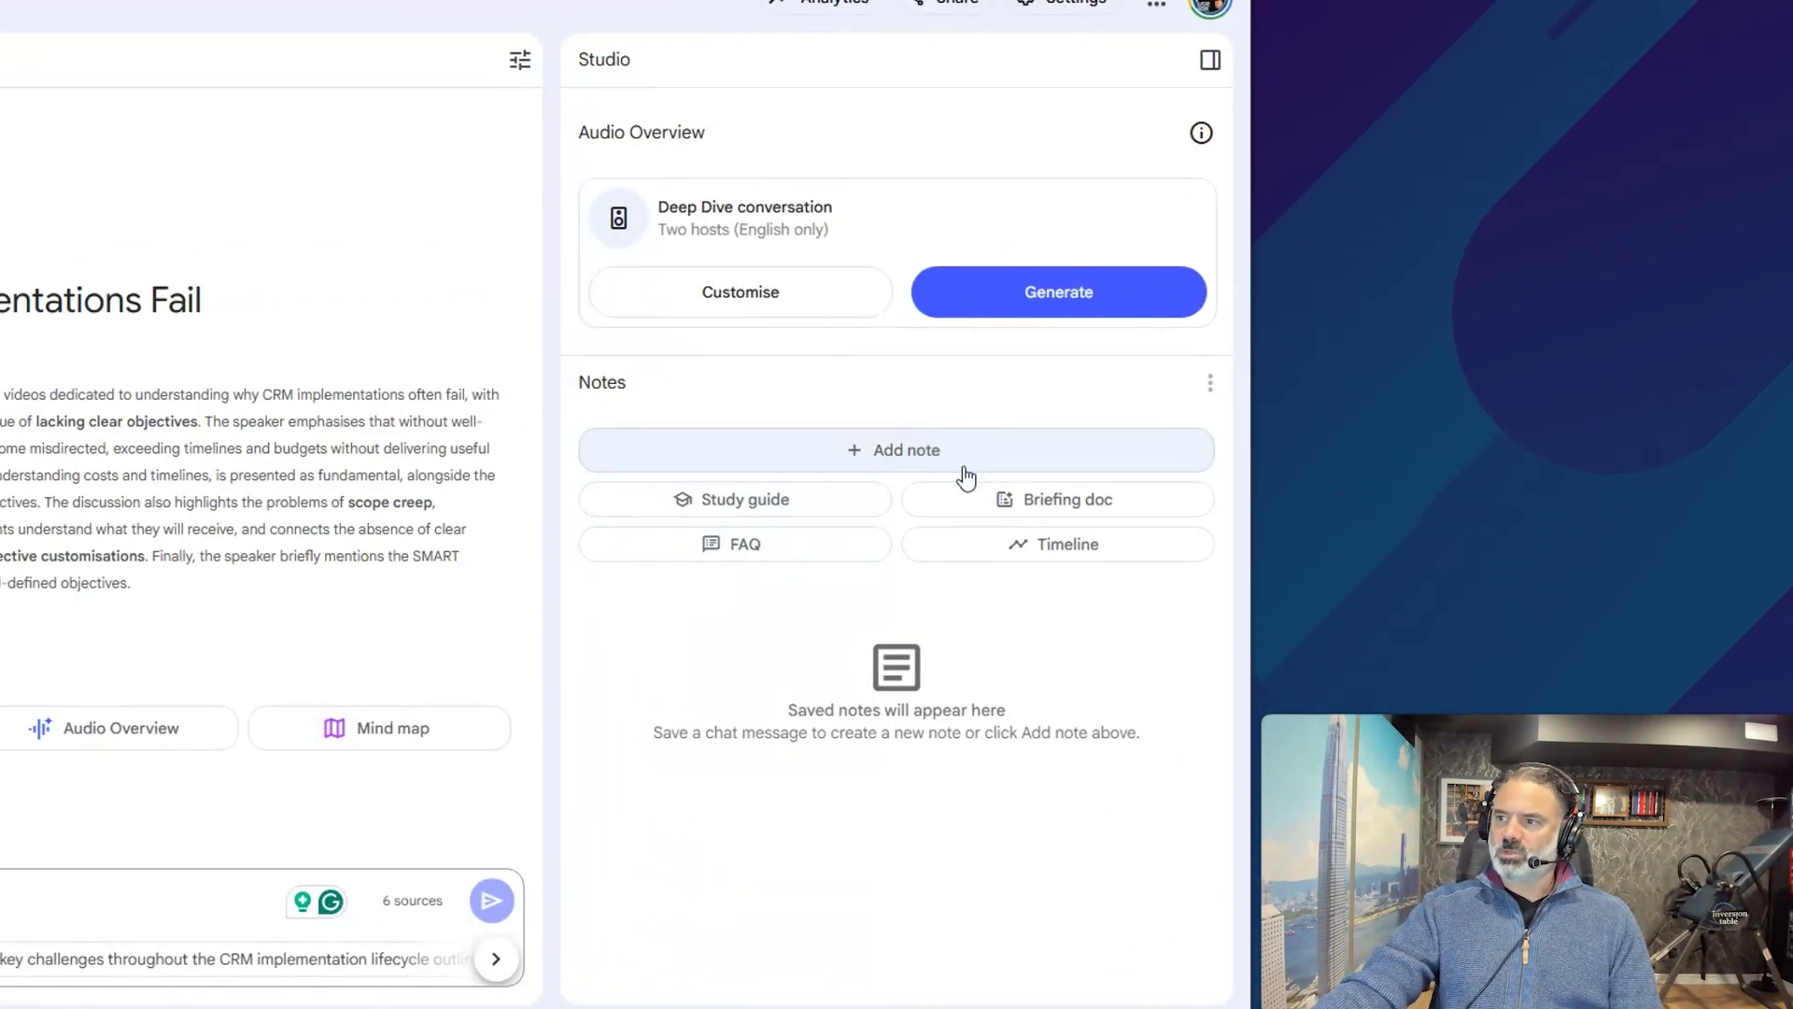
- Write the 90%-fail, humans-top-reason note, correct 'implementations' and 'Humans', and convert it to a source
left_click(895, 459)
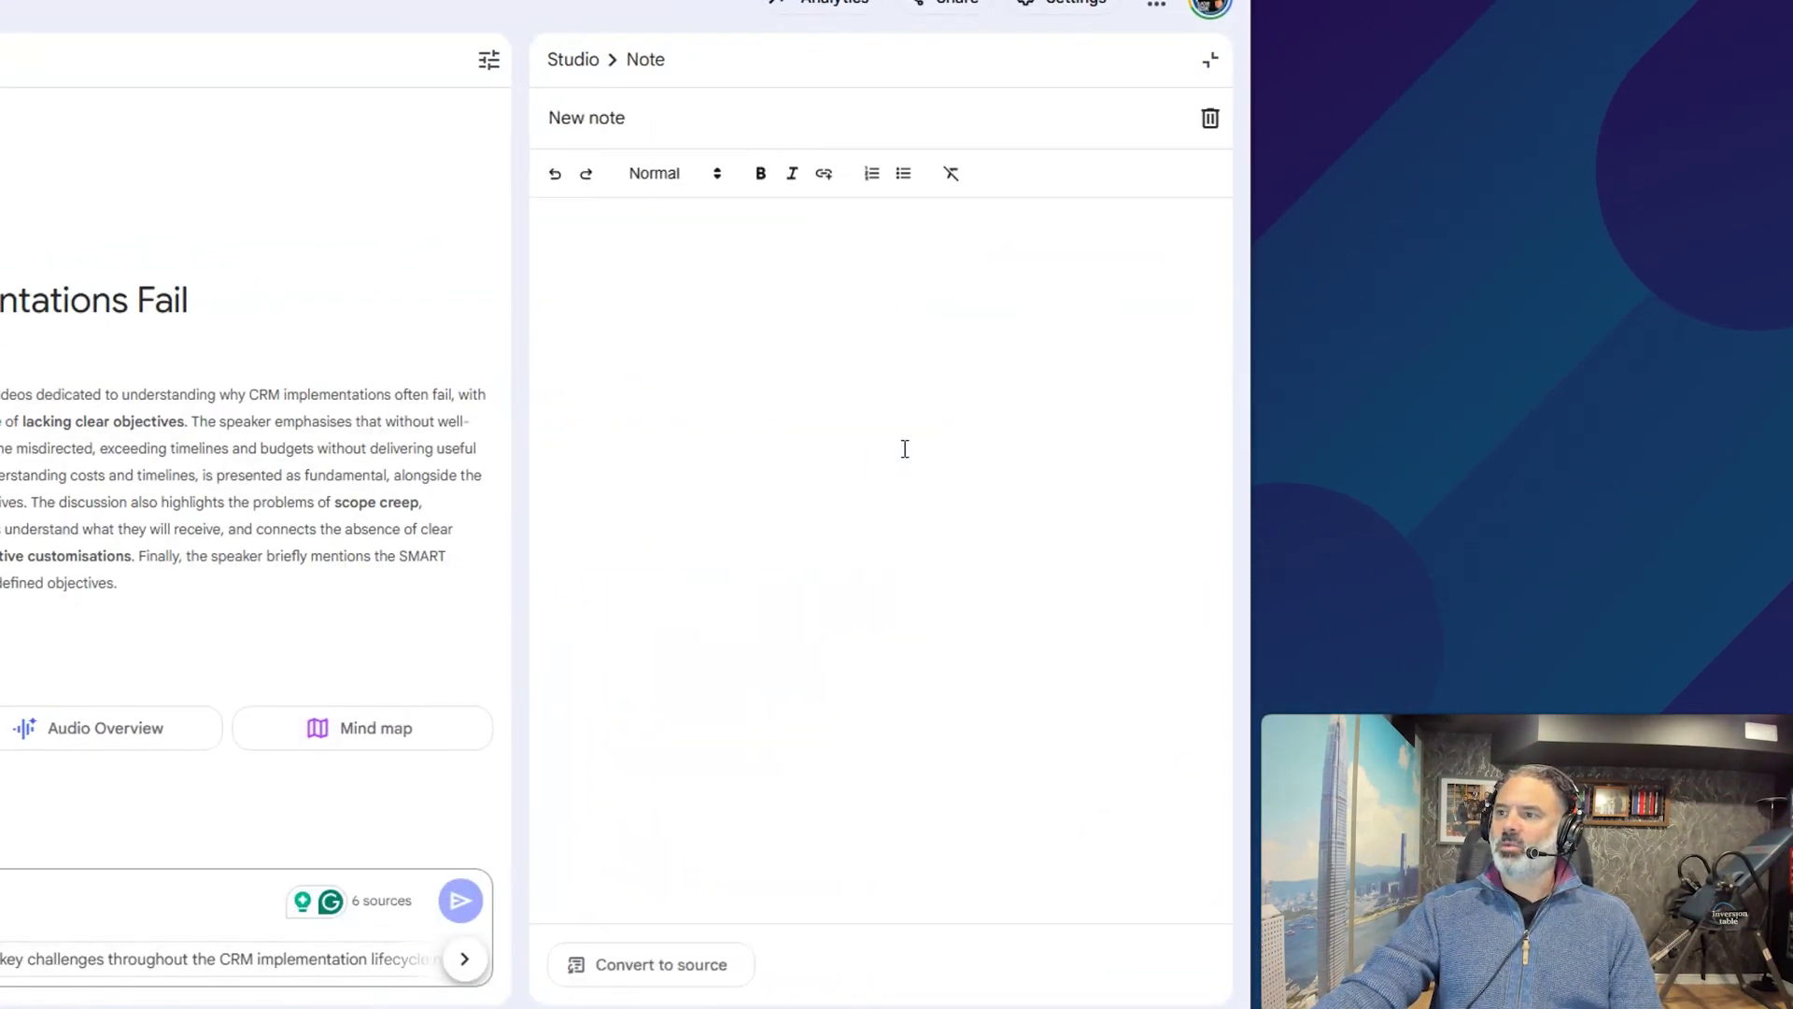
left_click(680, 286)
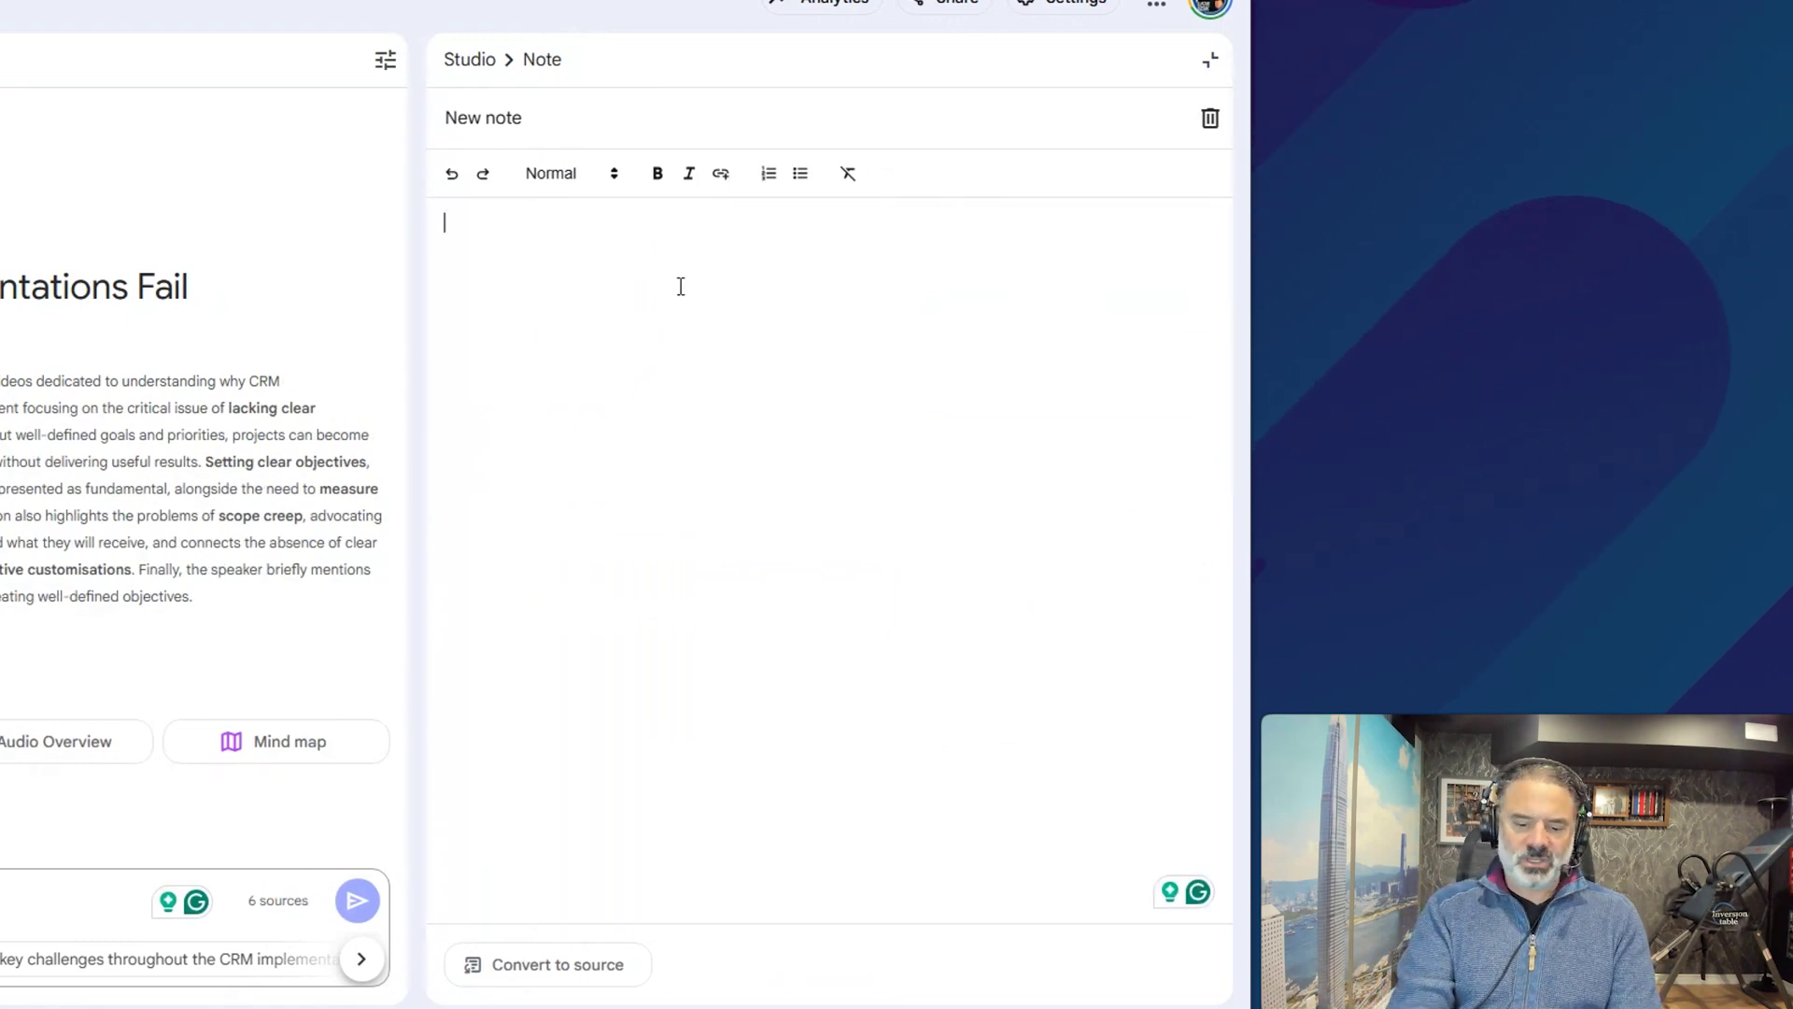
type("90")
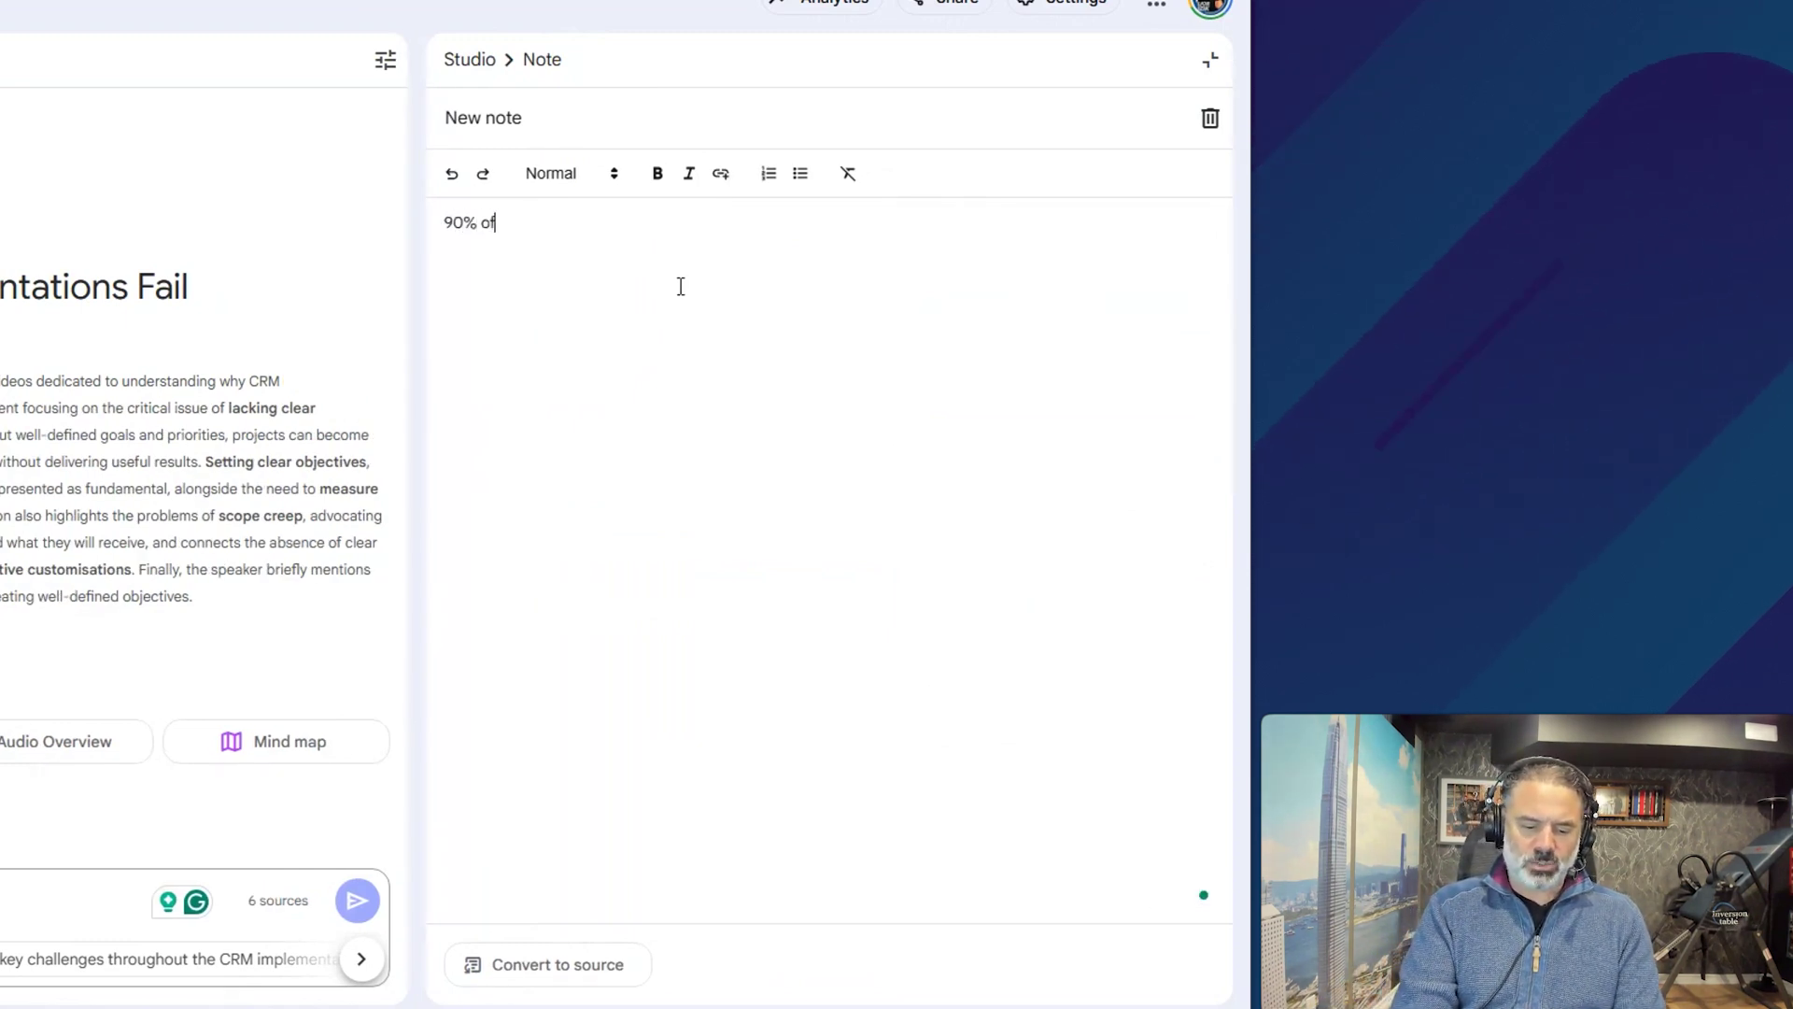
type(" crm implimentations fail")
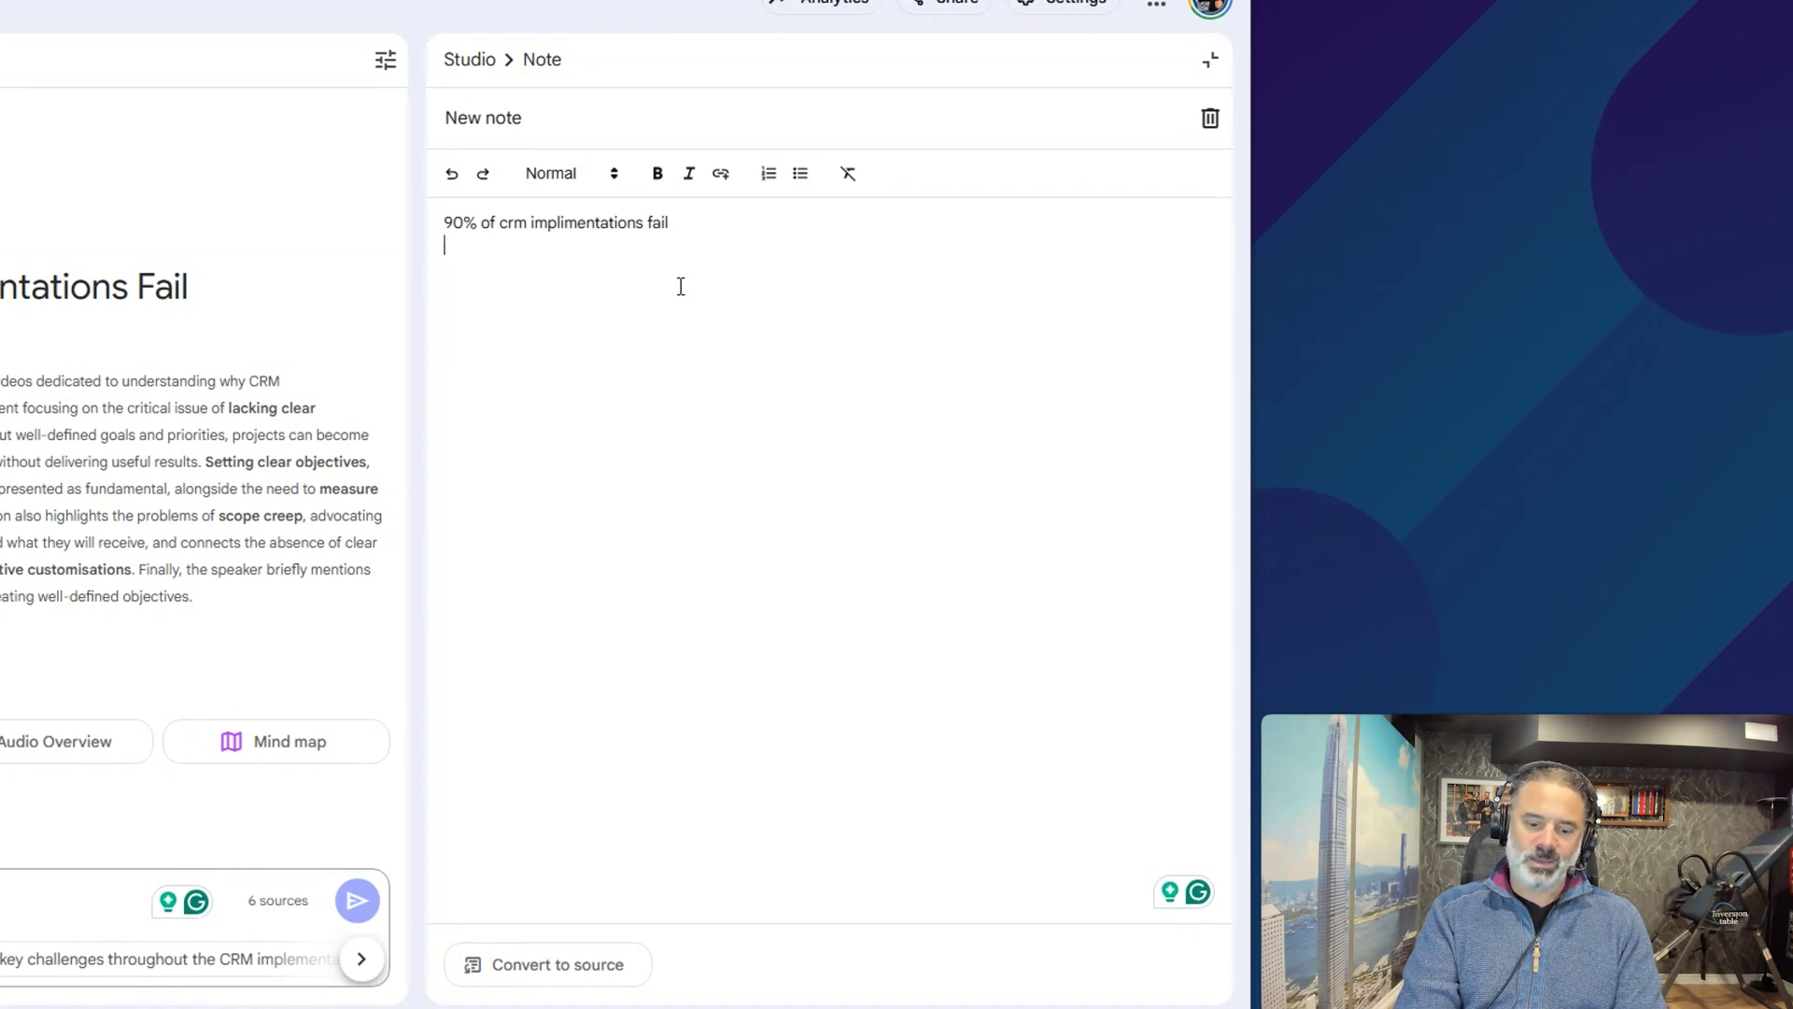
type("hu")
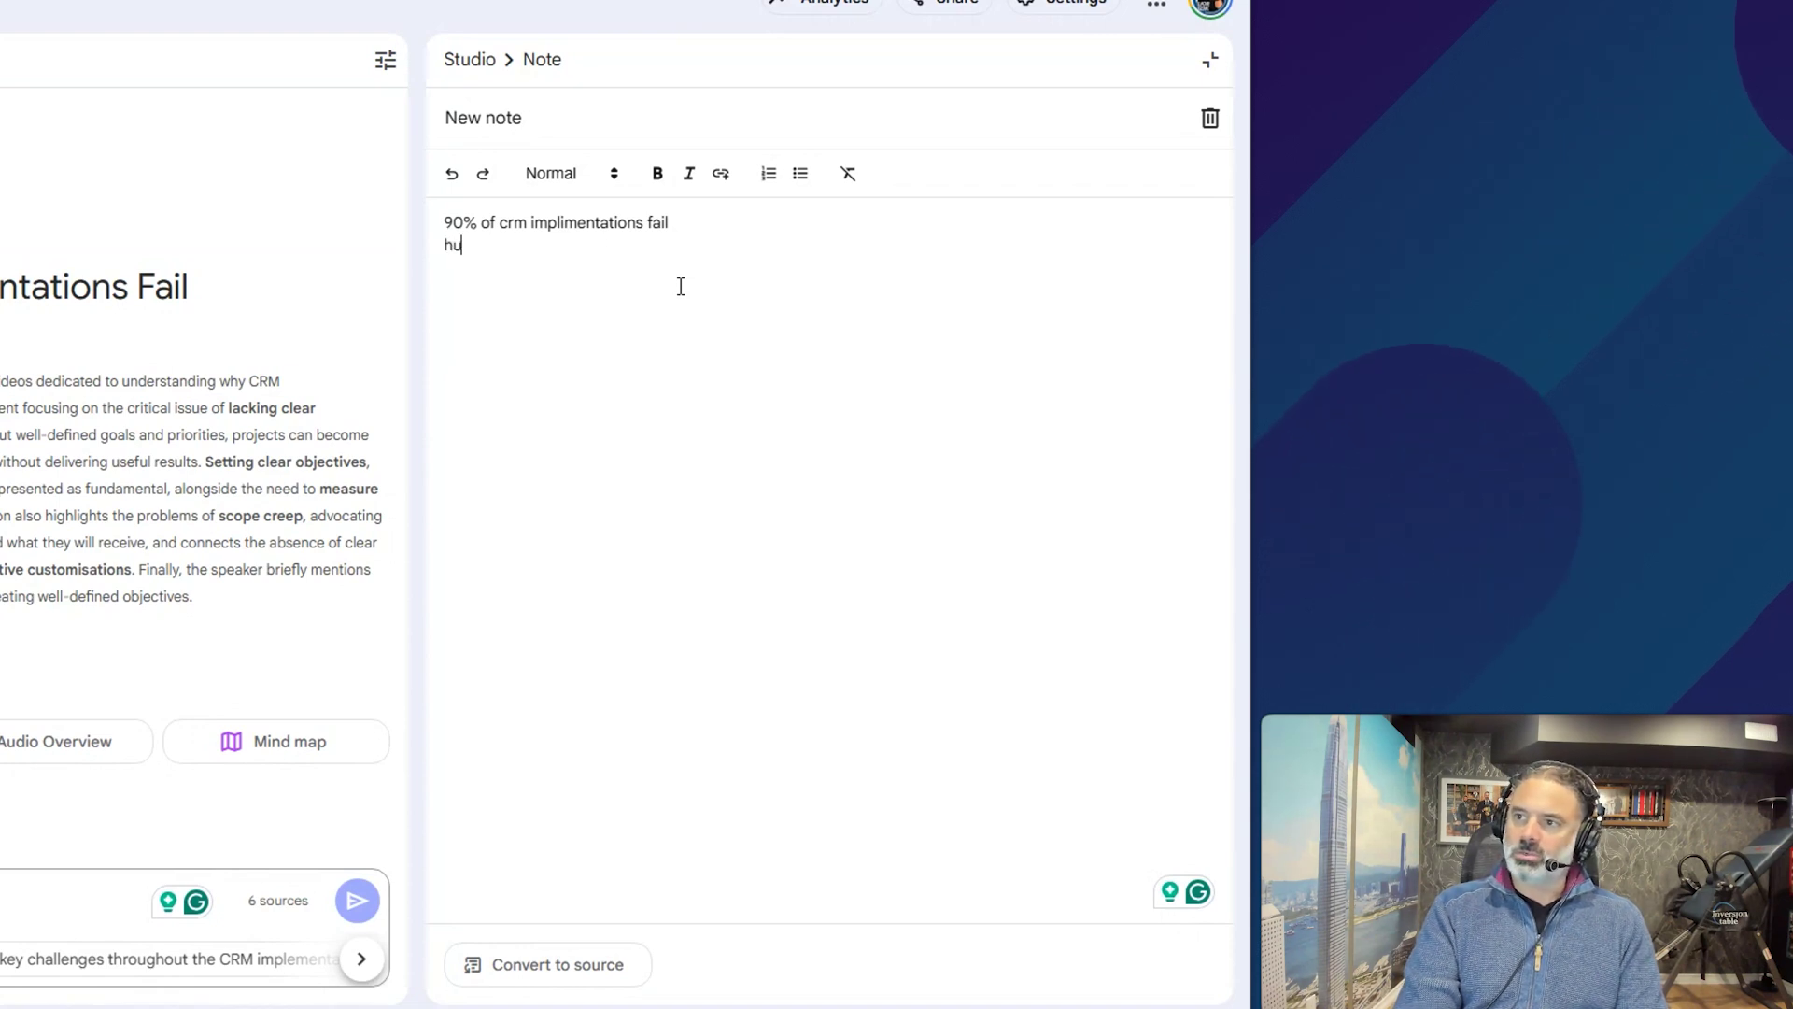
type("mans")
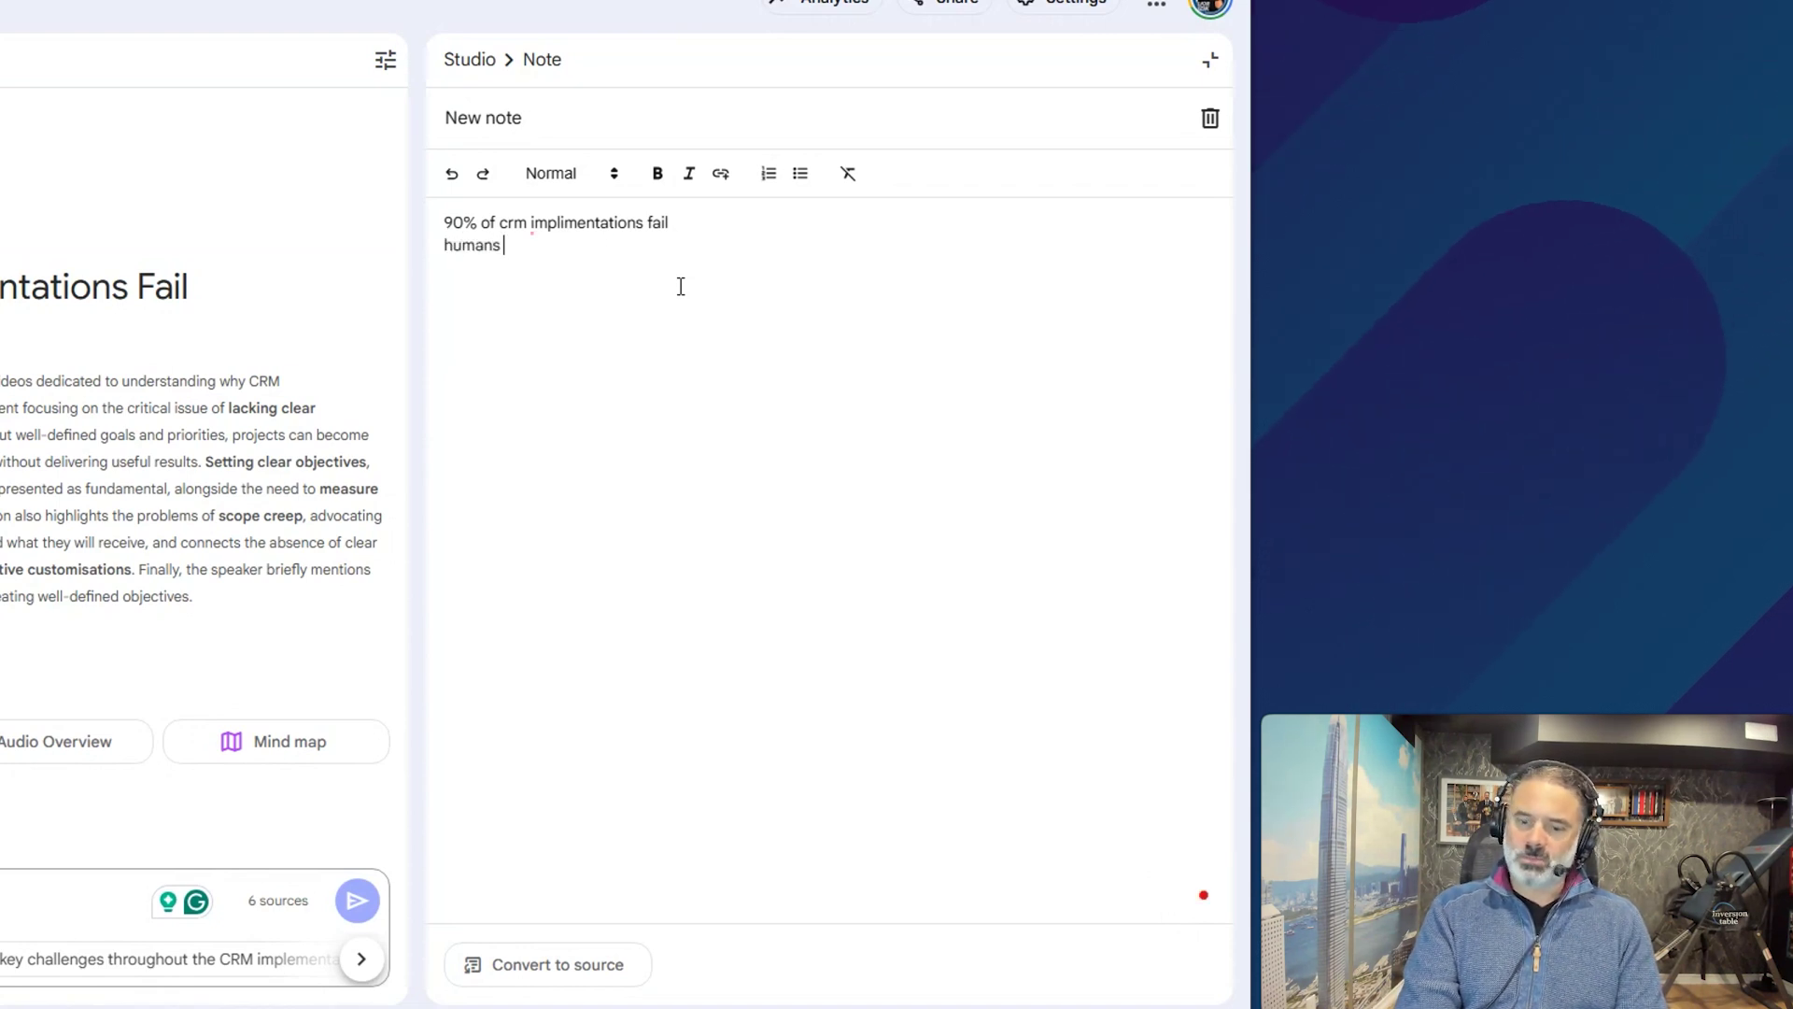
type(" wi")
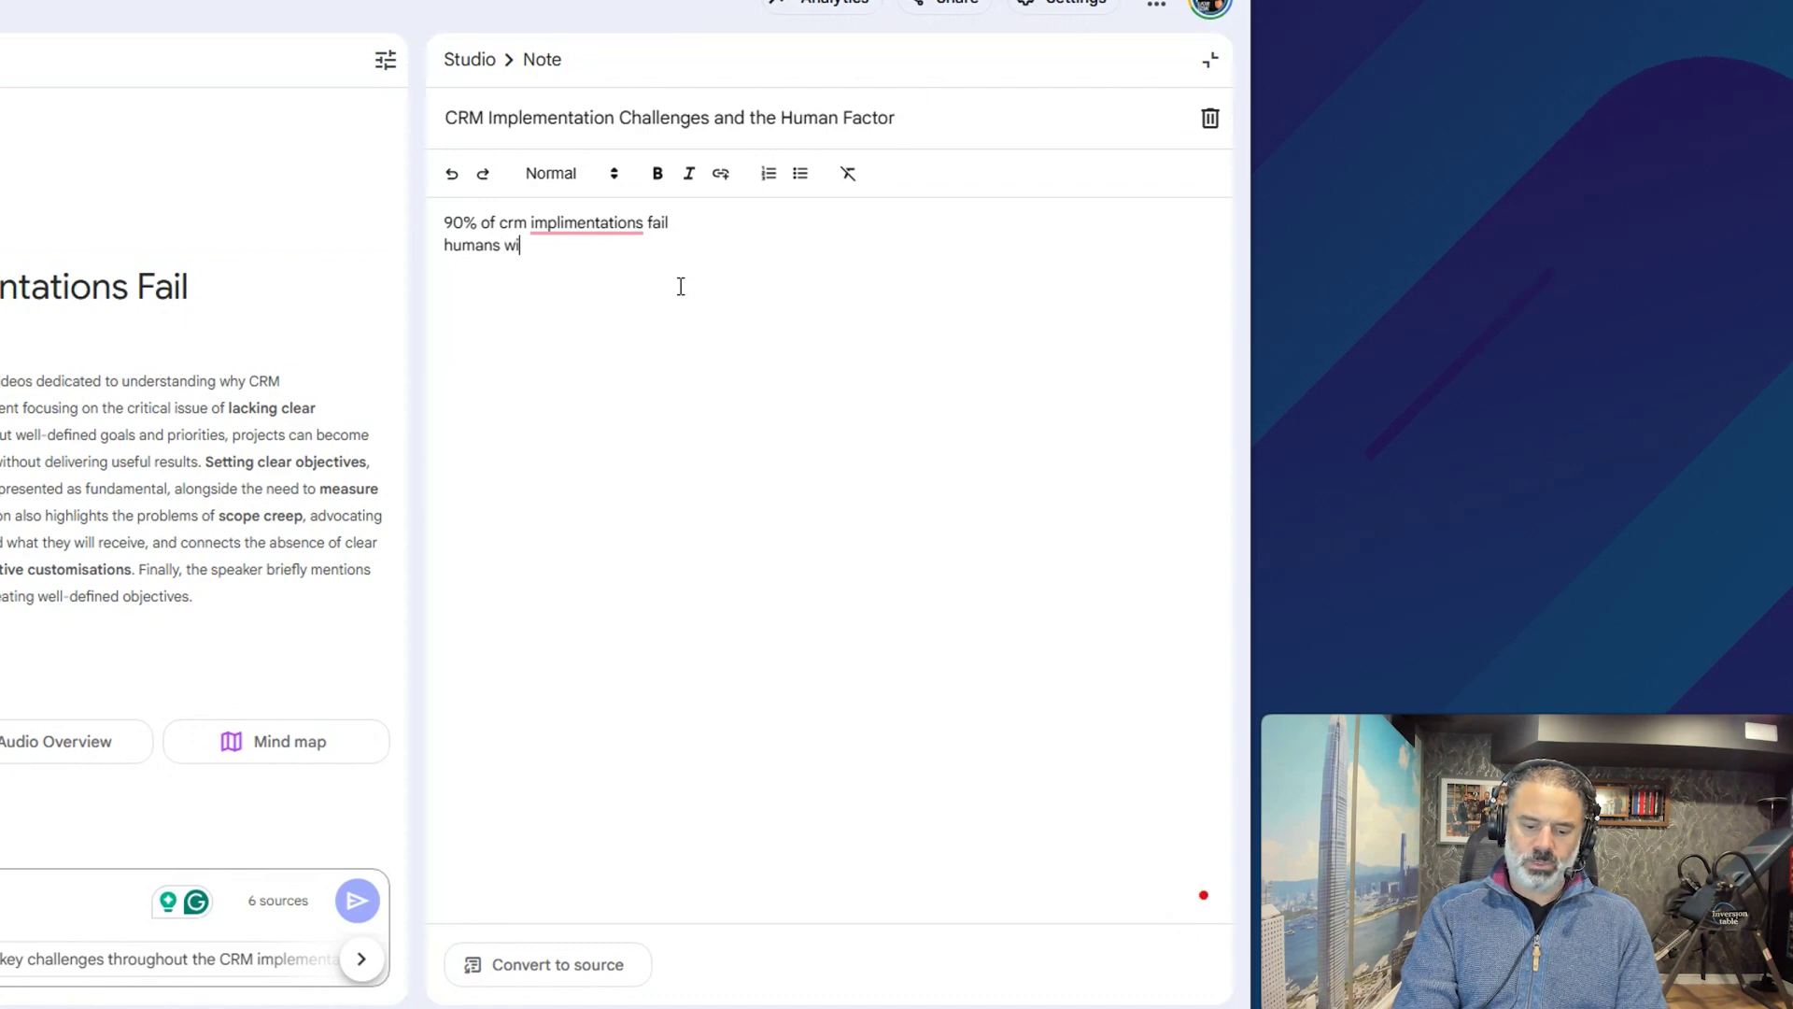
type("ll be the top reason for the f")
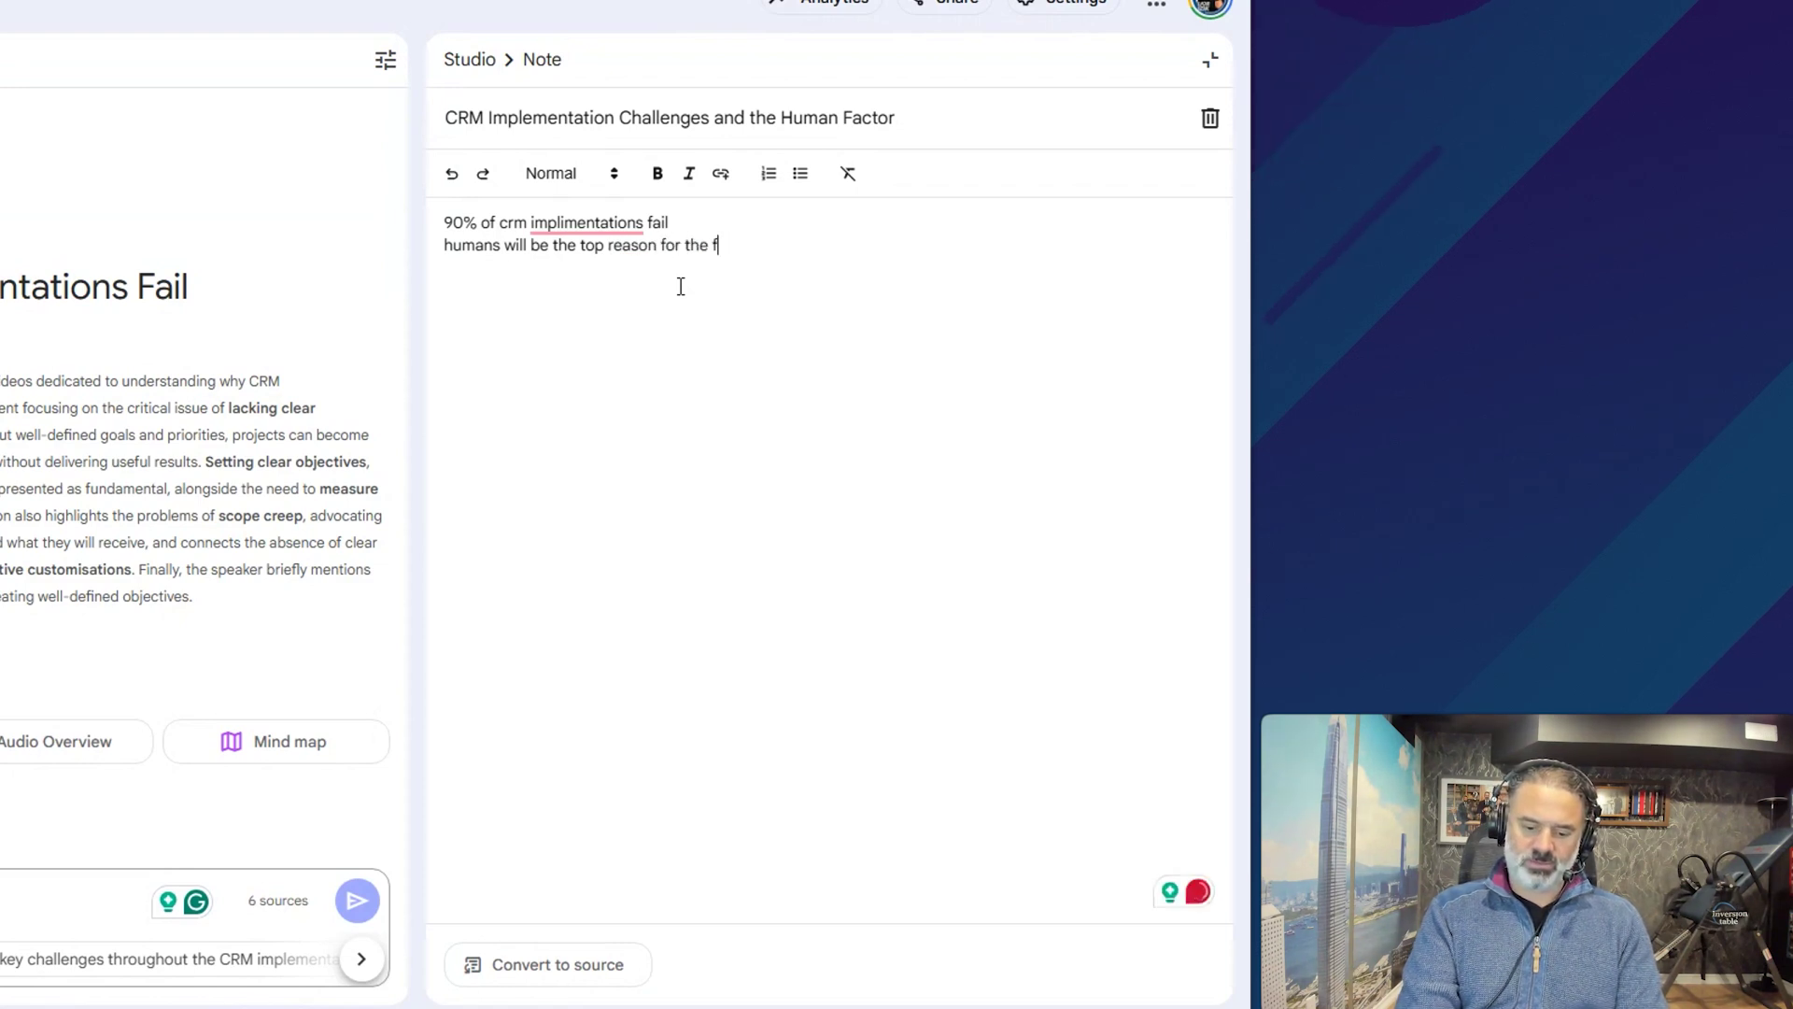
type("ailures.")
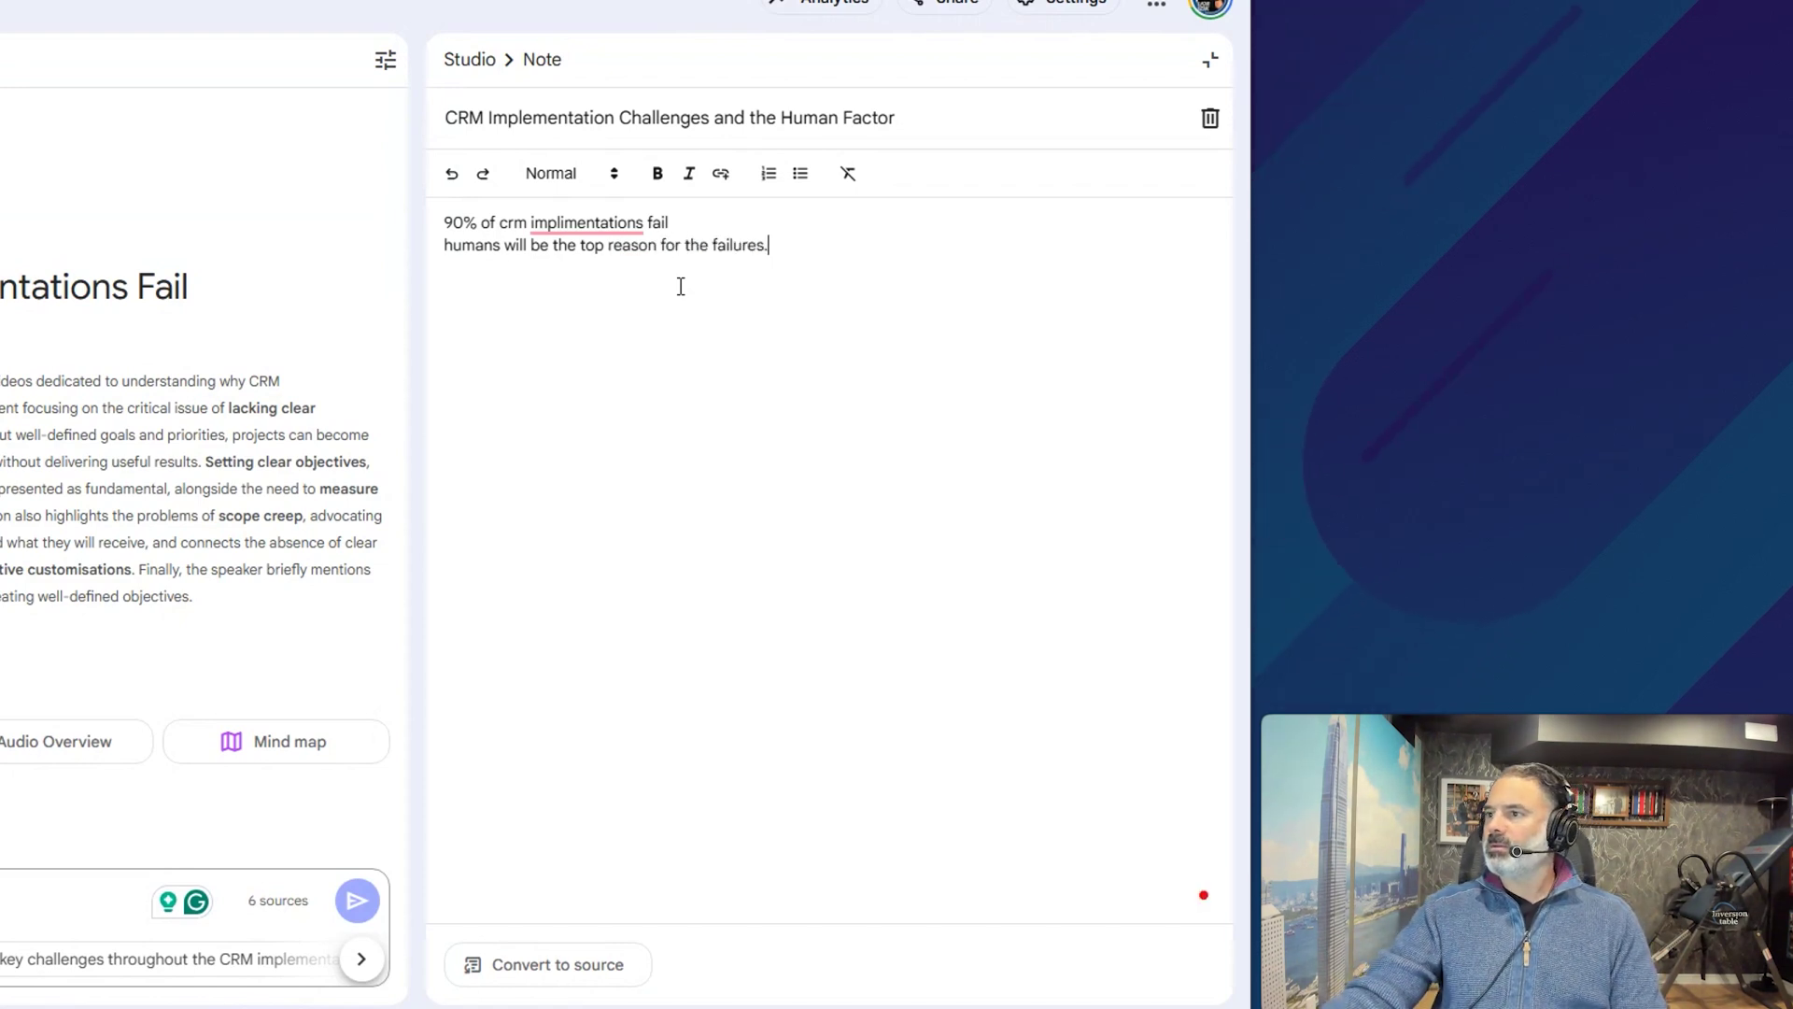
right_click(589, 223)
left_click(617, 290)
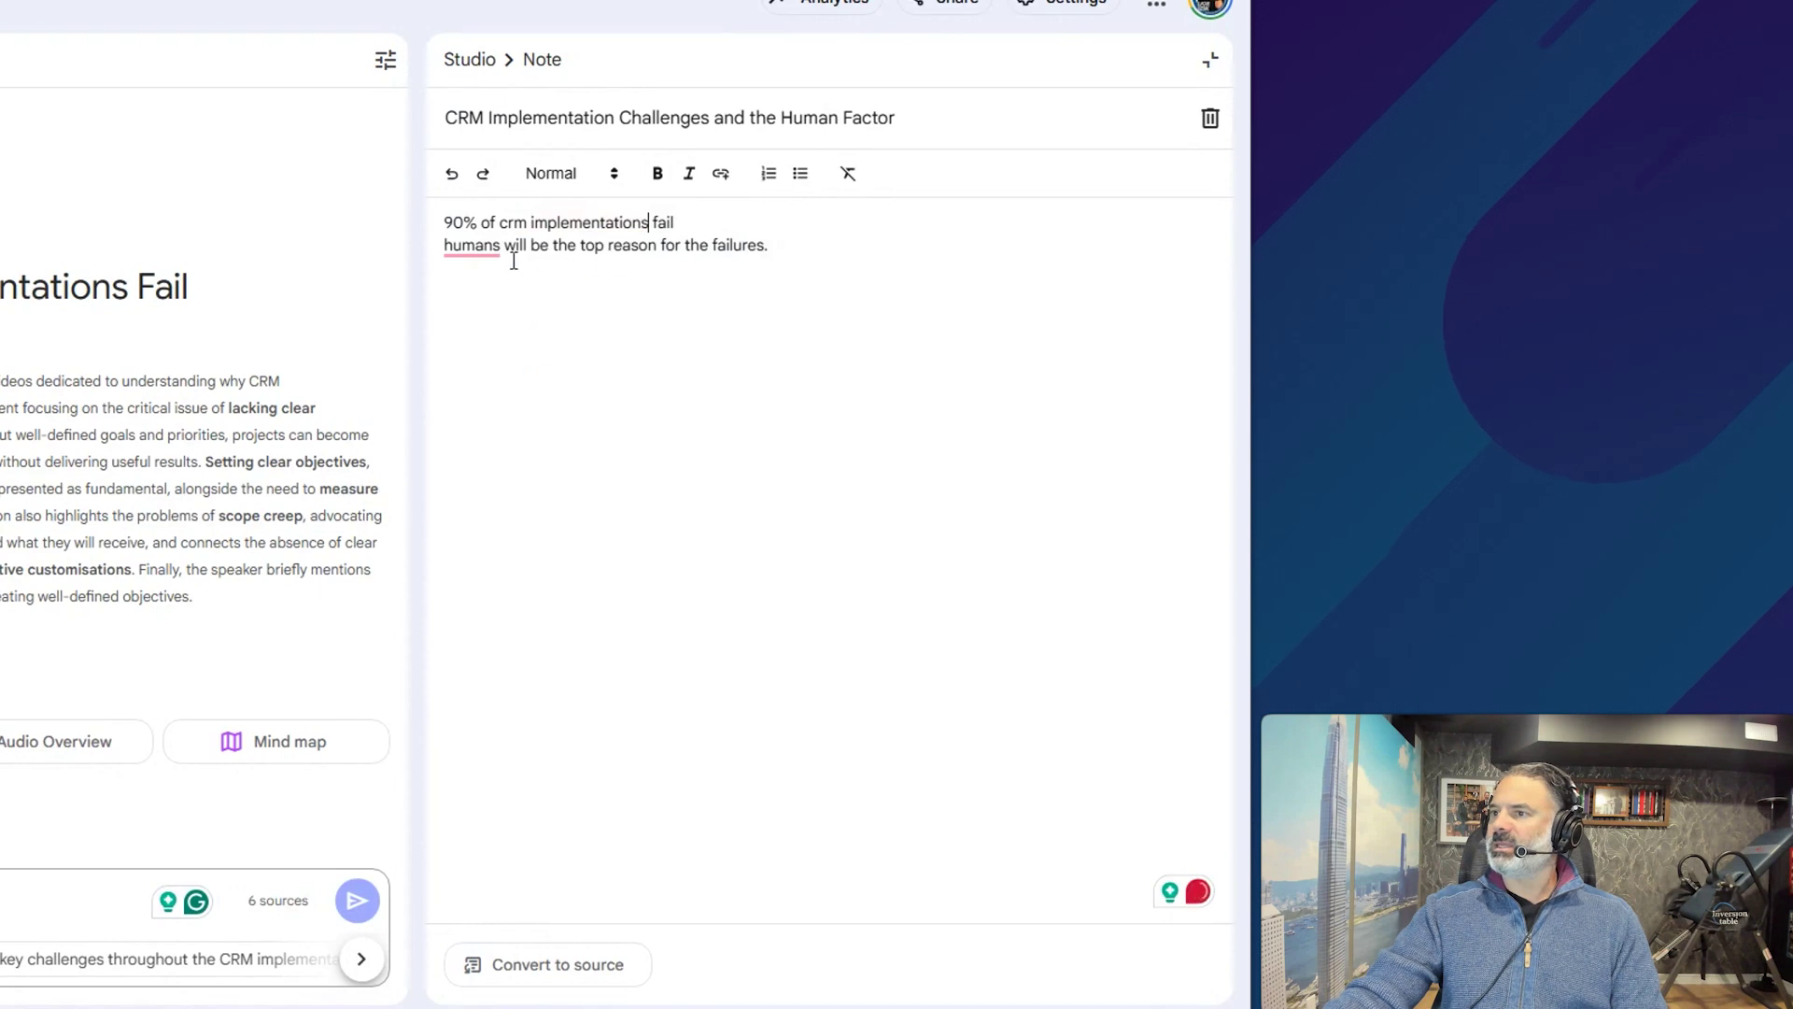
left_click(479, 248)
left_click(482, 315)
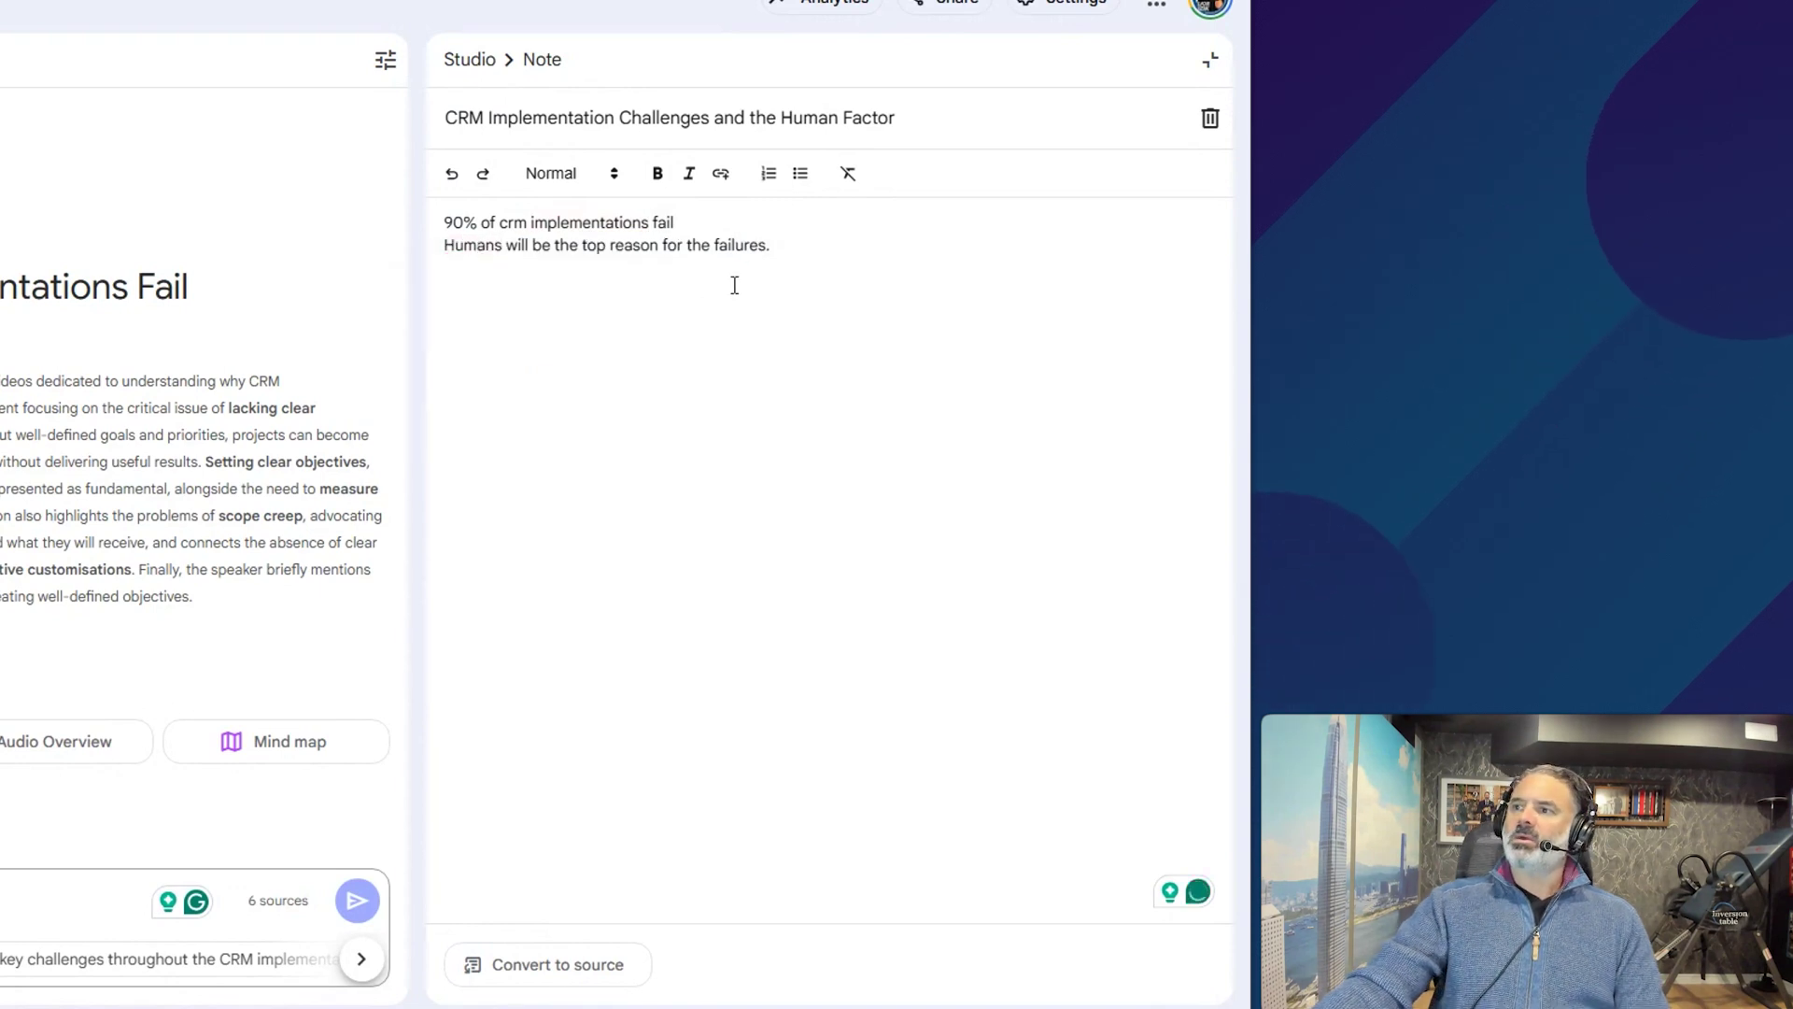
left_click(558, 965)
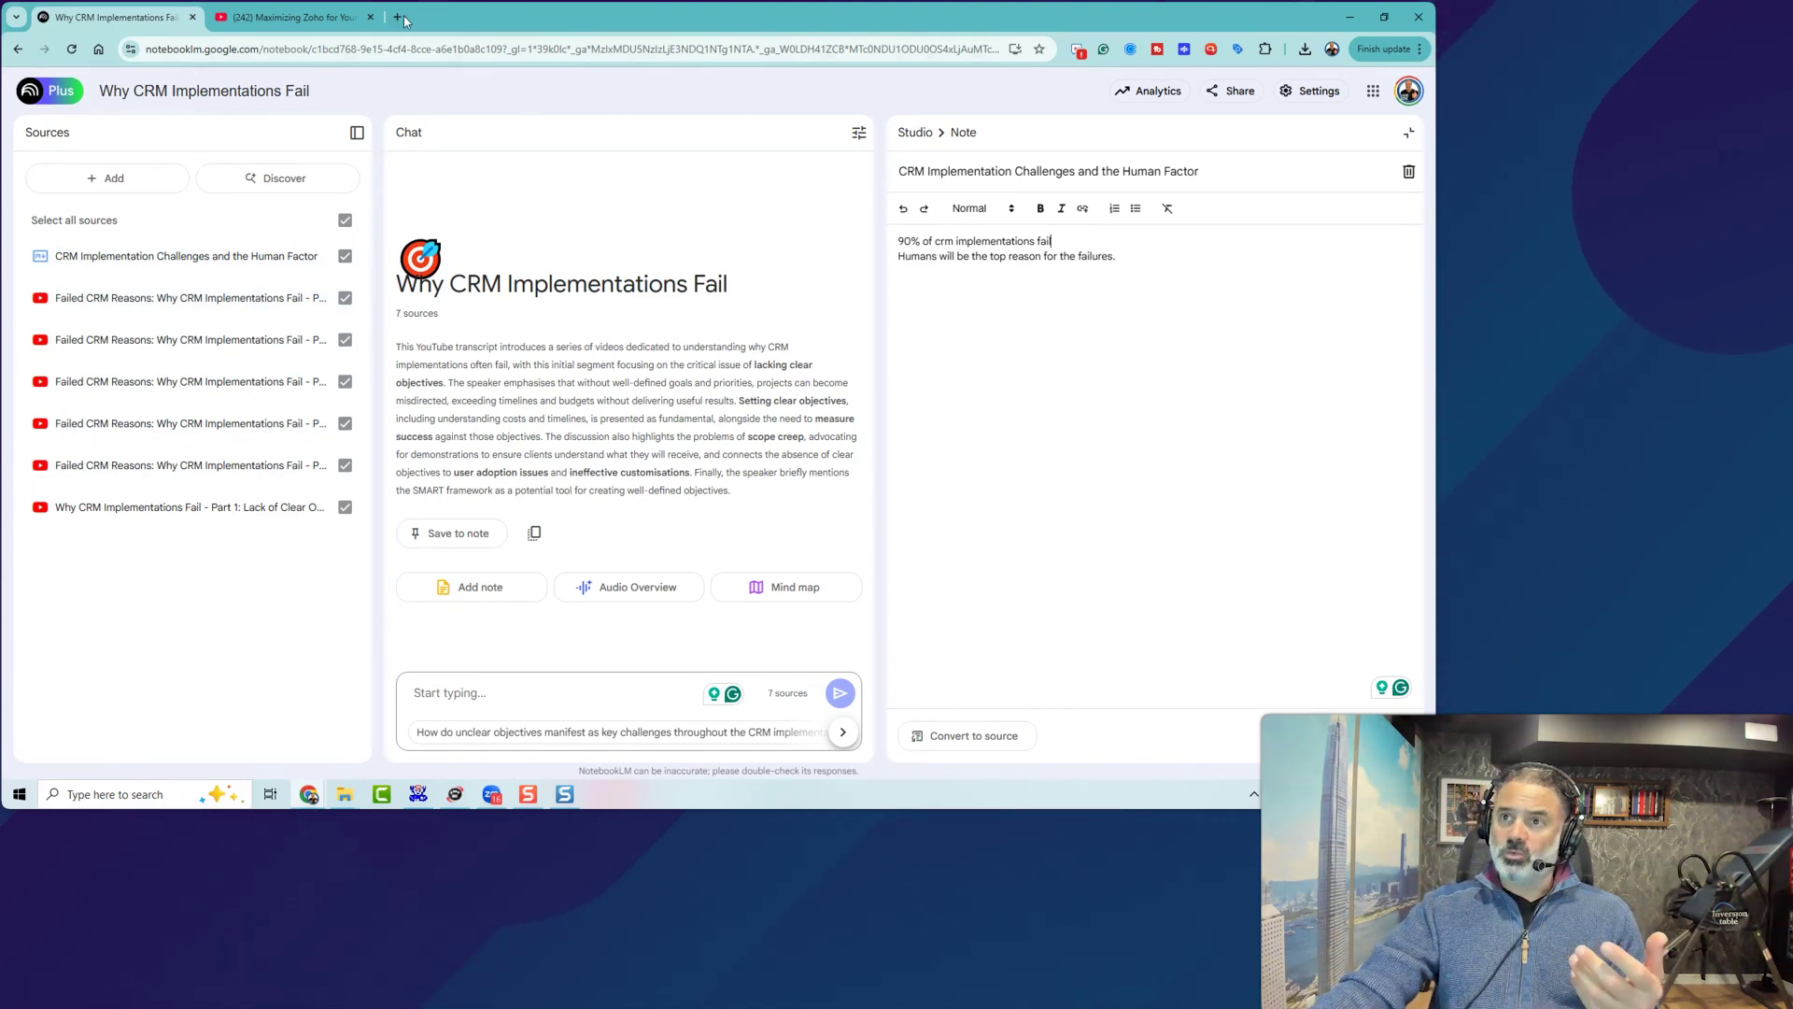
- Search Google for CIO magazine CRM failure stats, open the HBR article, and select its URL
key("ctrl+t")
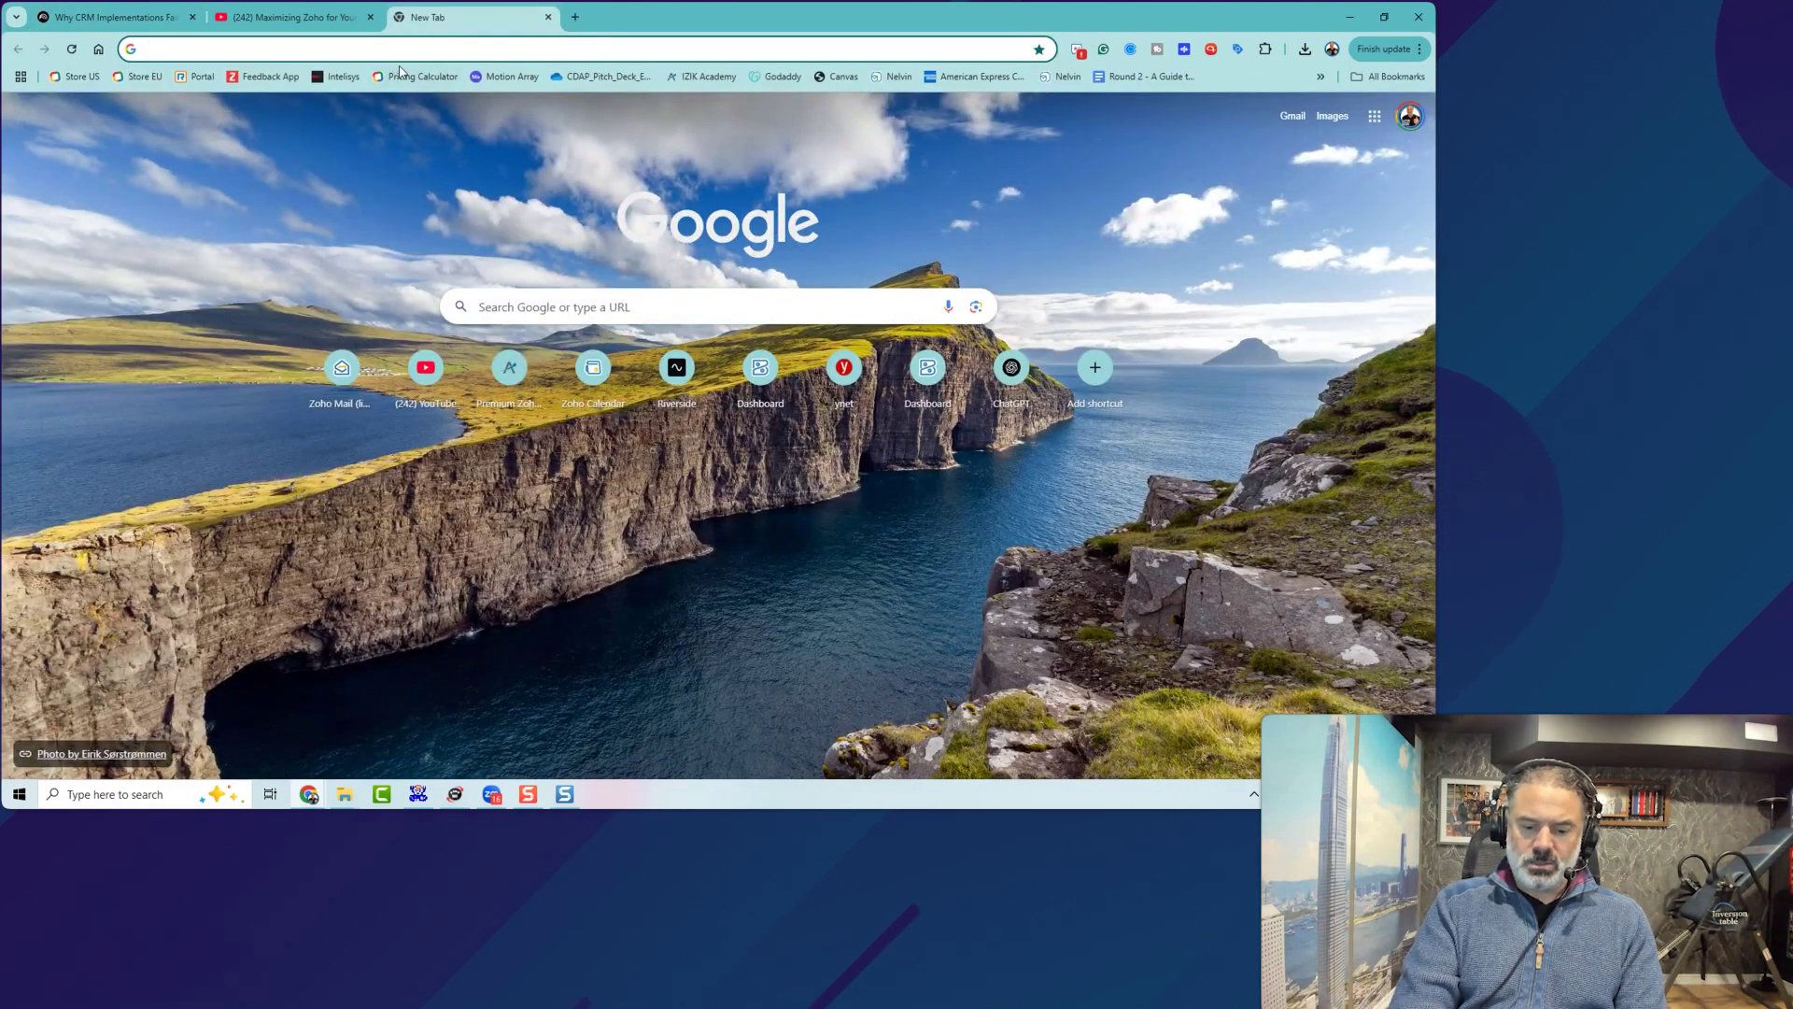
type("cio")
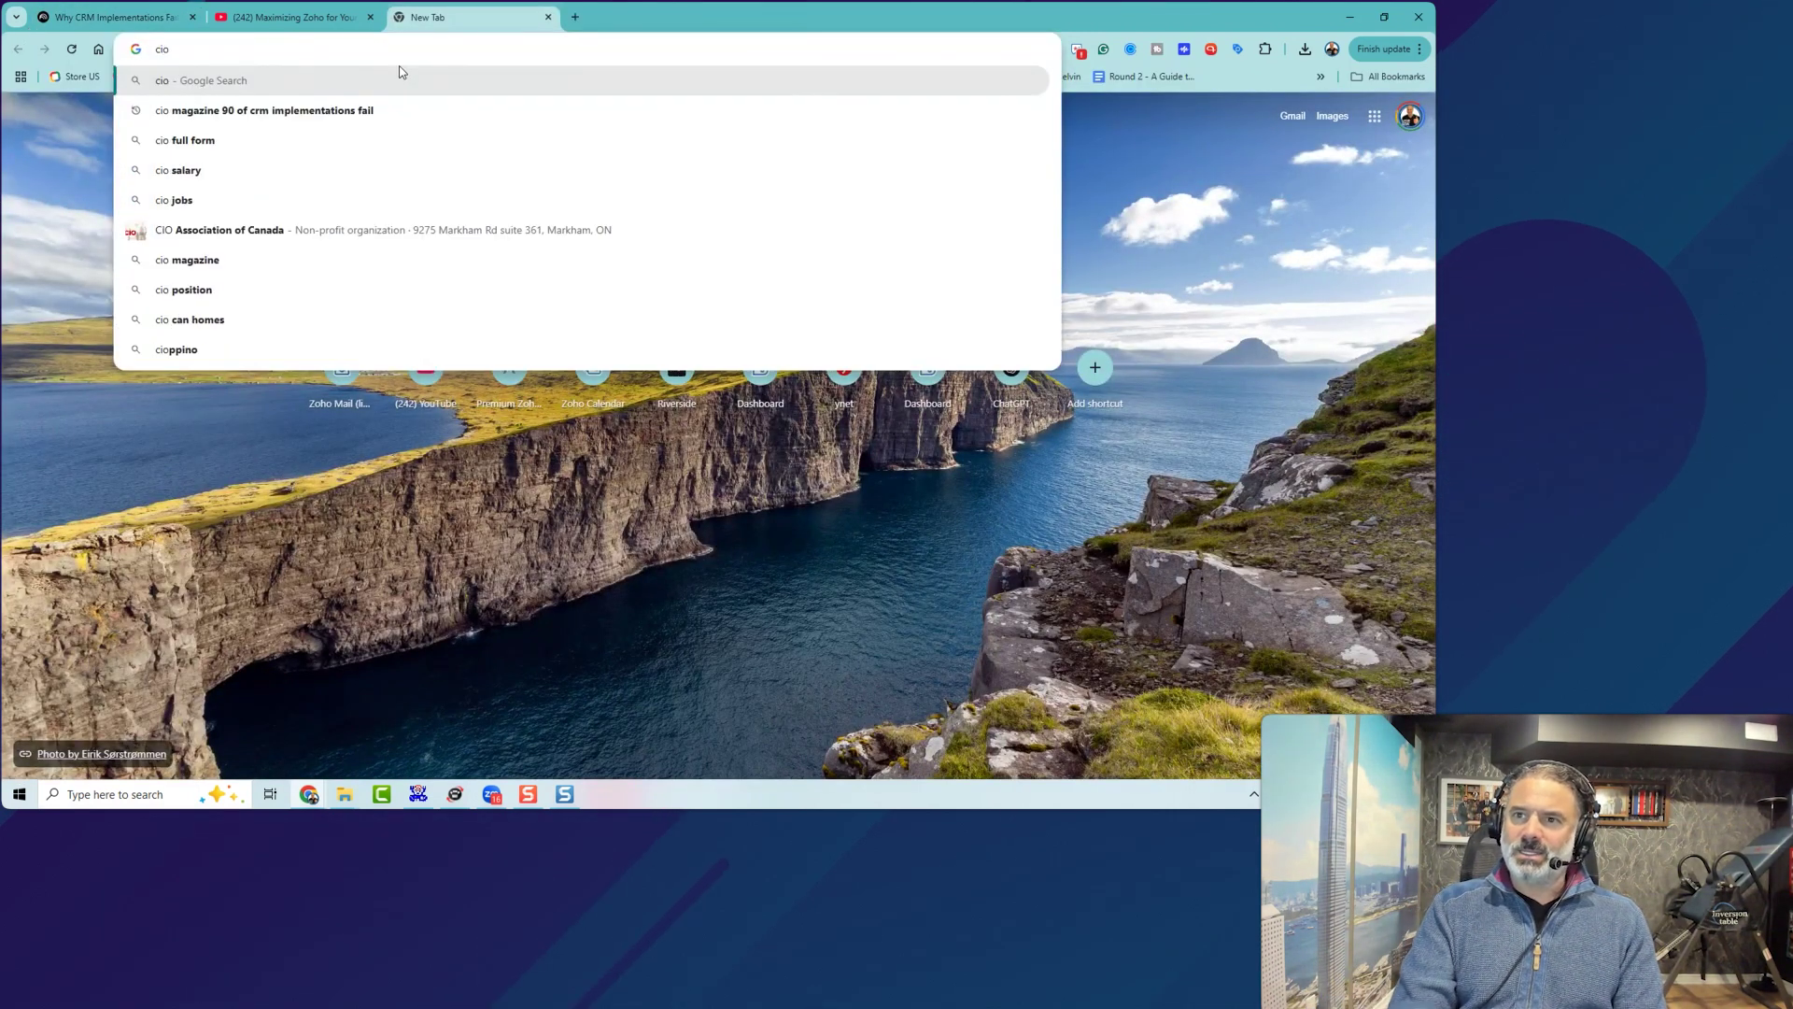
key("Down")
key("Return")
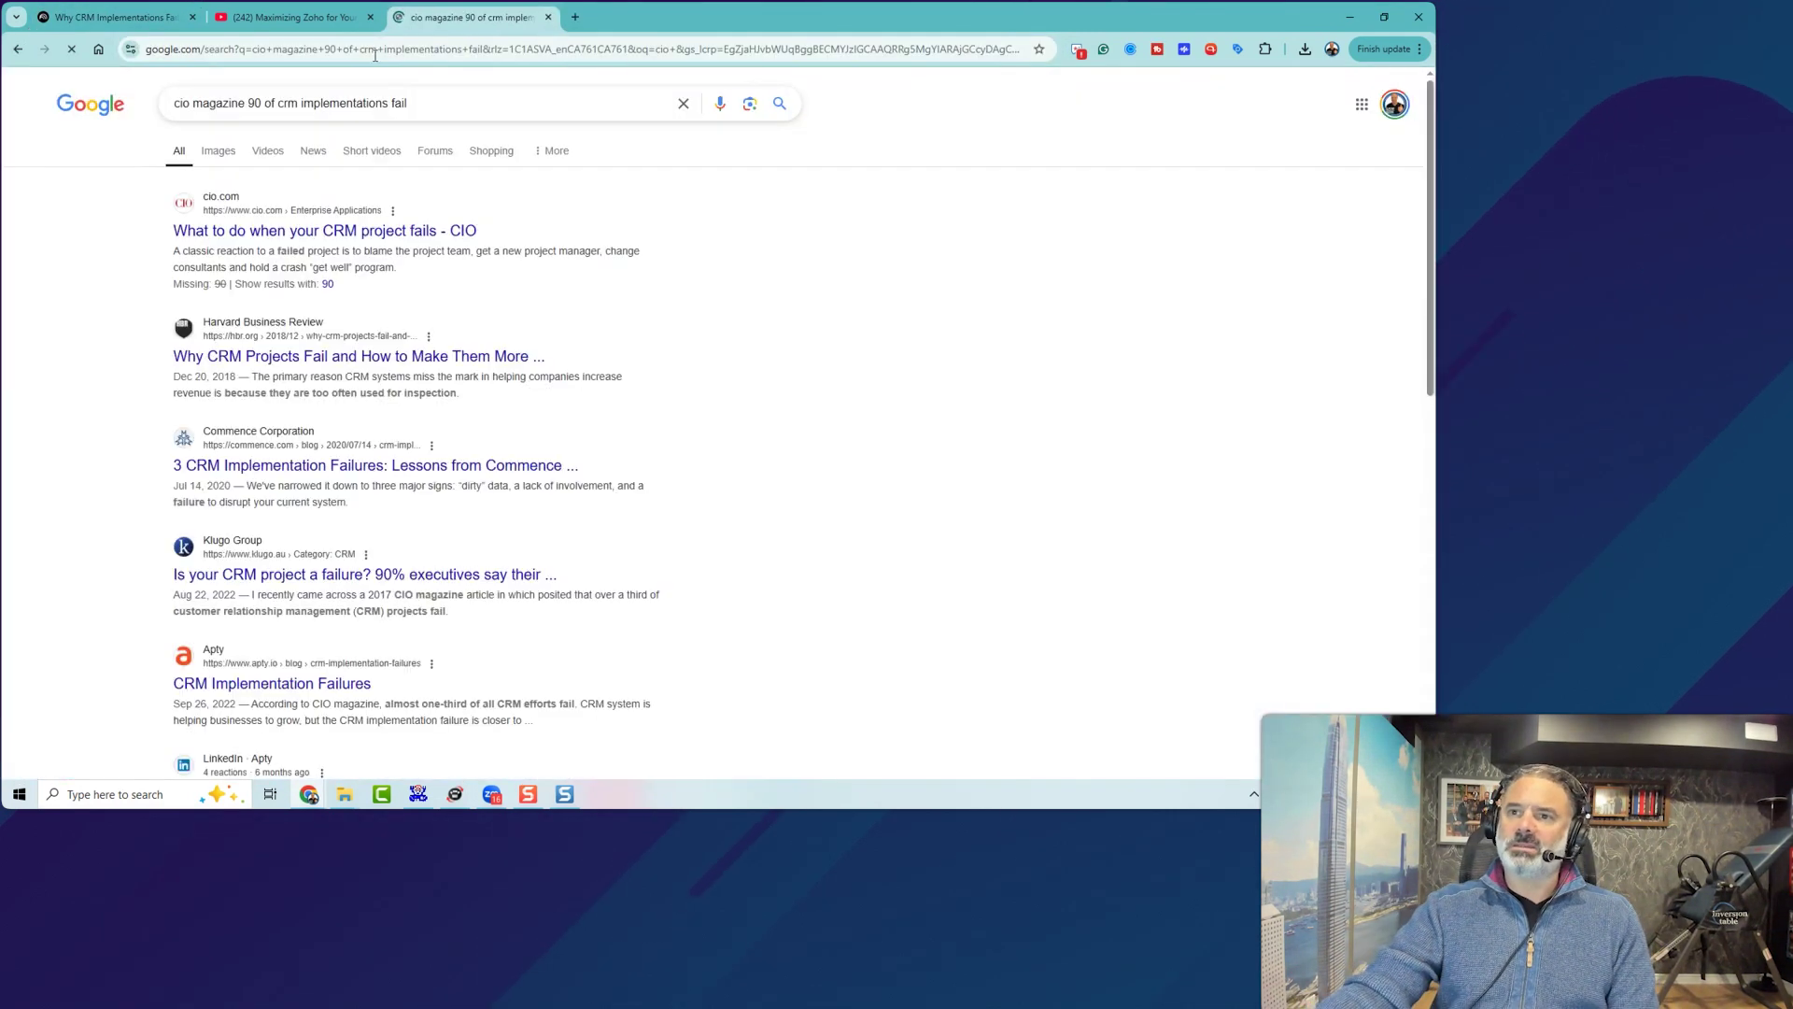
left_click(278, 233)
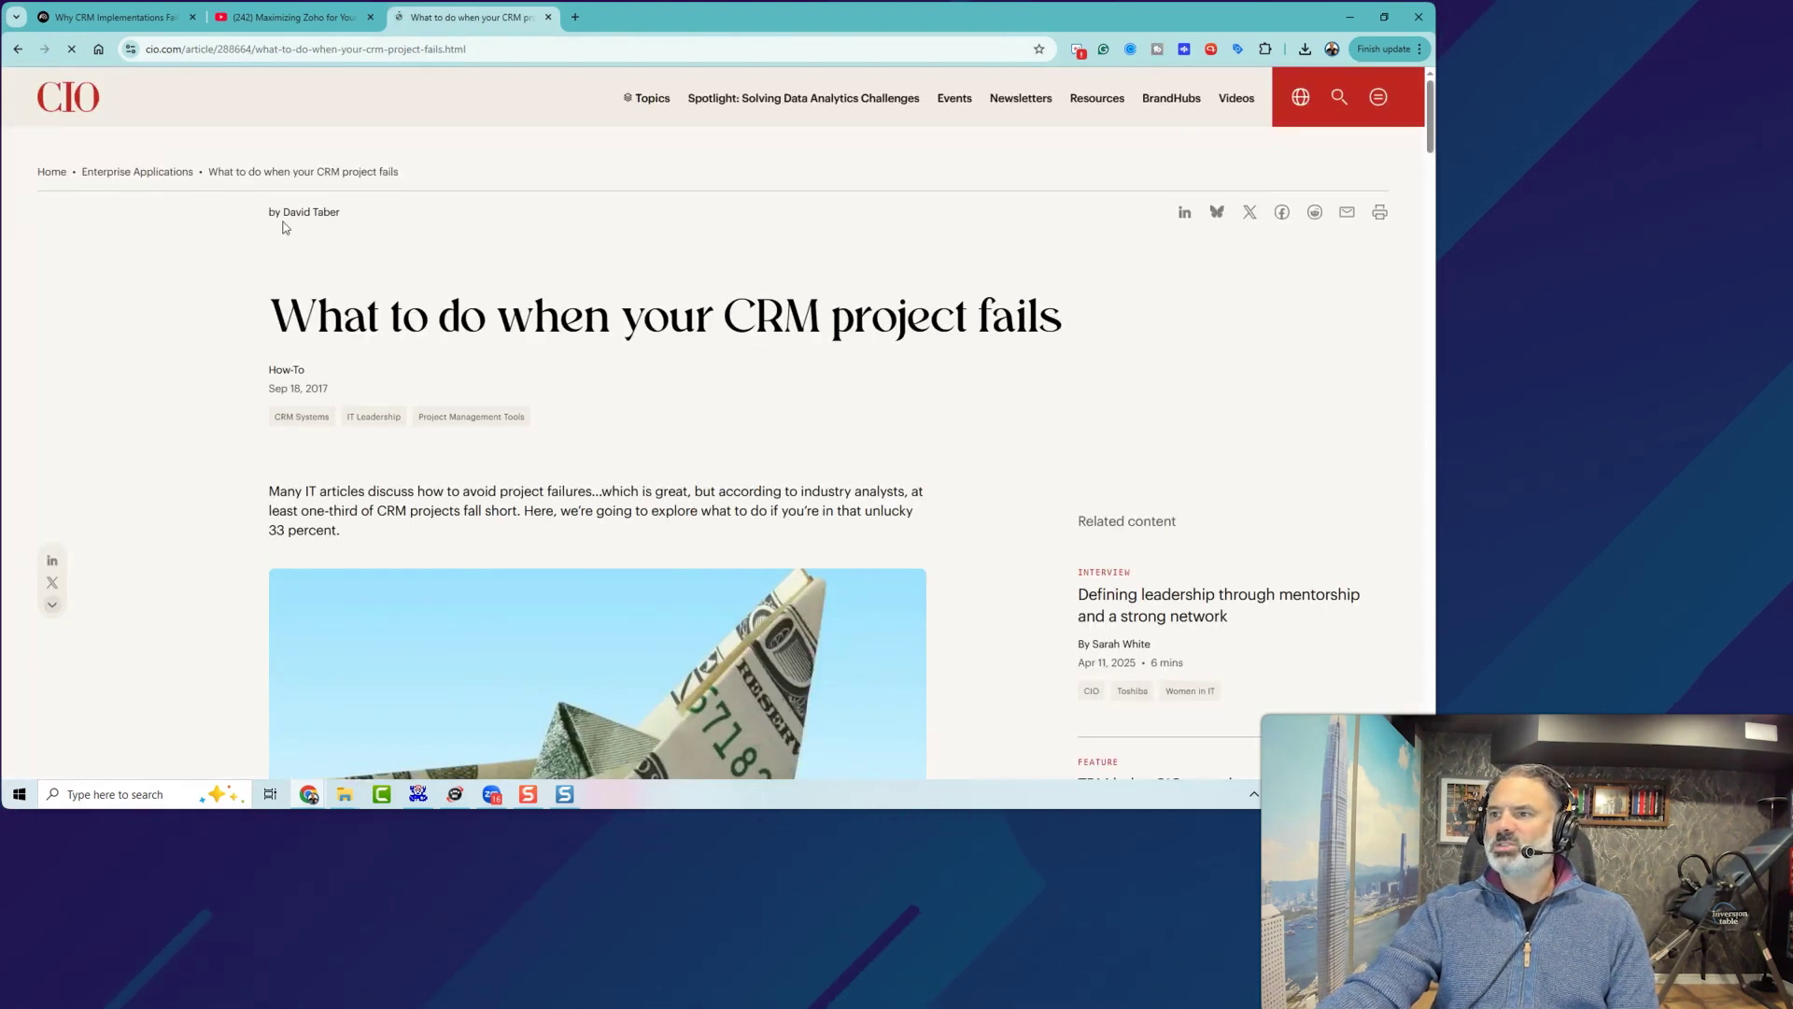
scroll(297, 239, "down", 5)
scroll(337, 168, "down", 4)
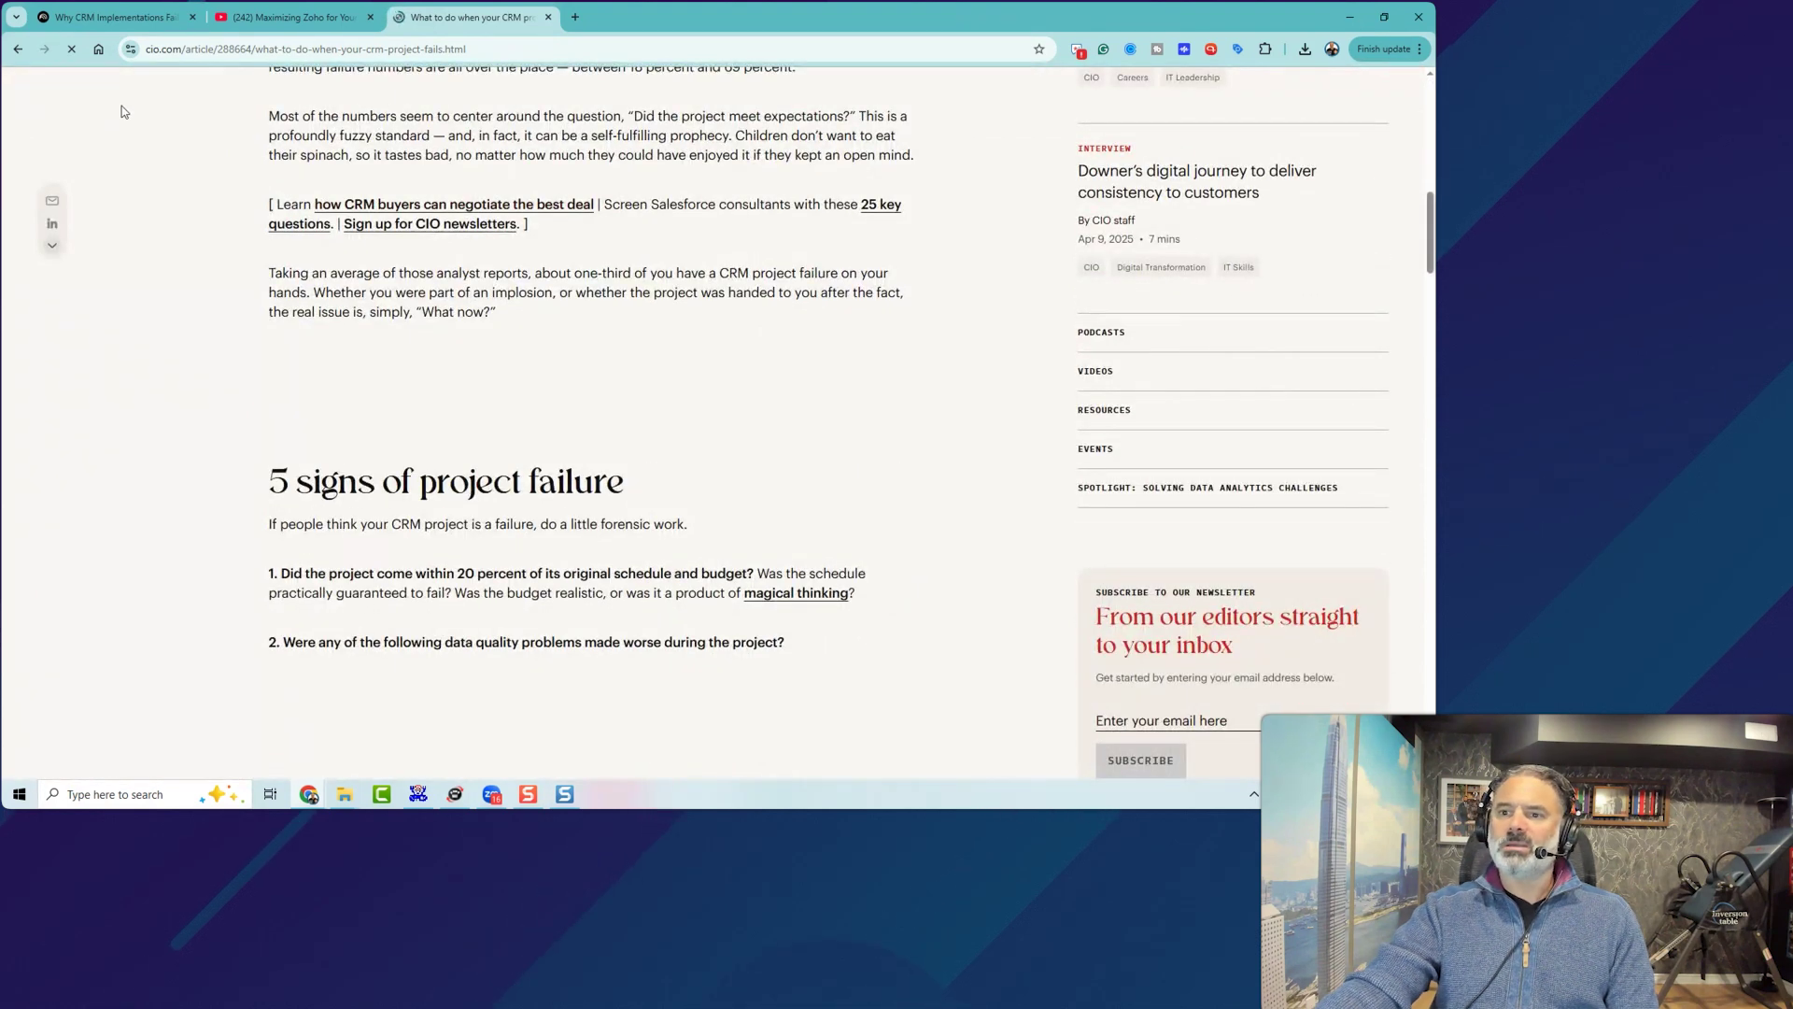
left_click(19, 50)
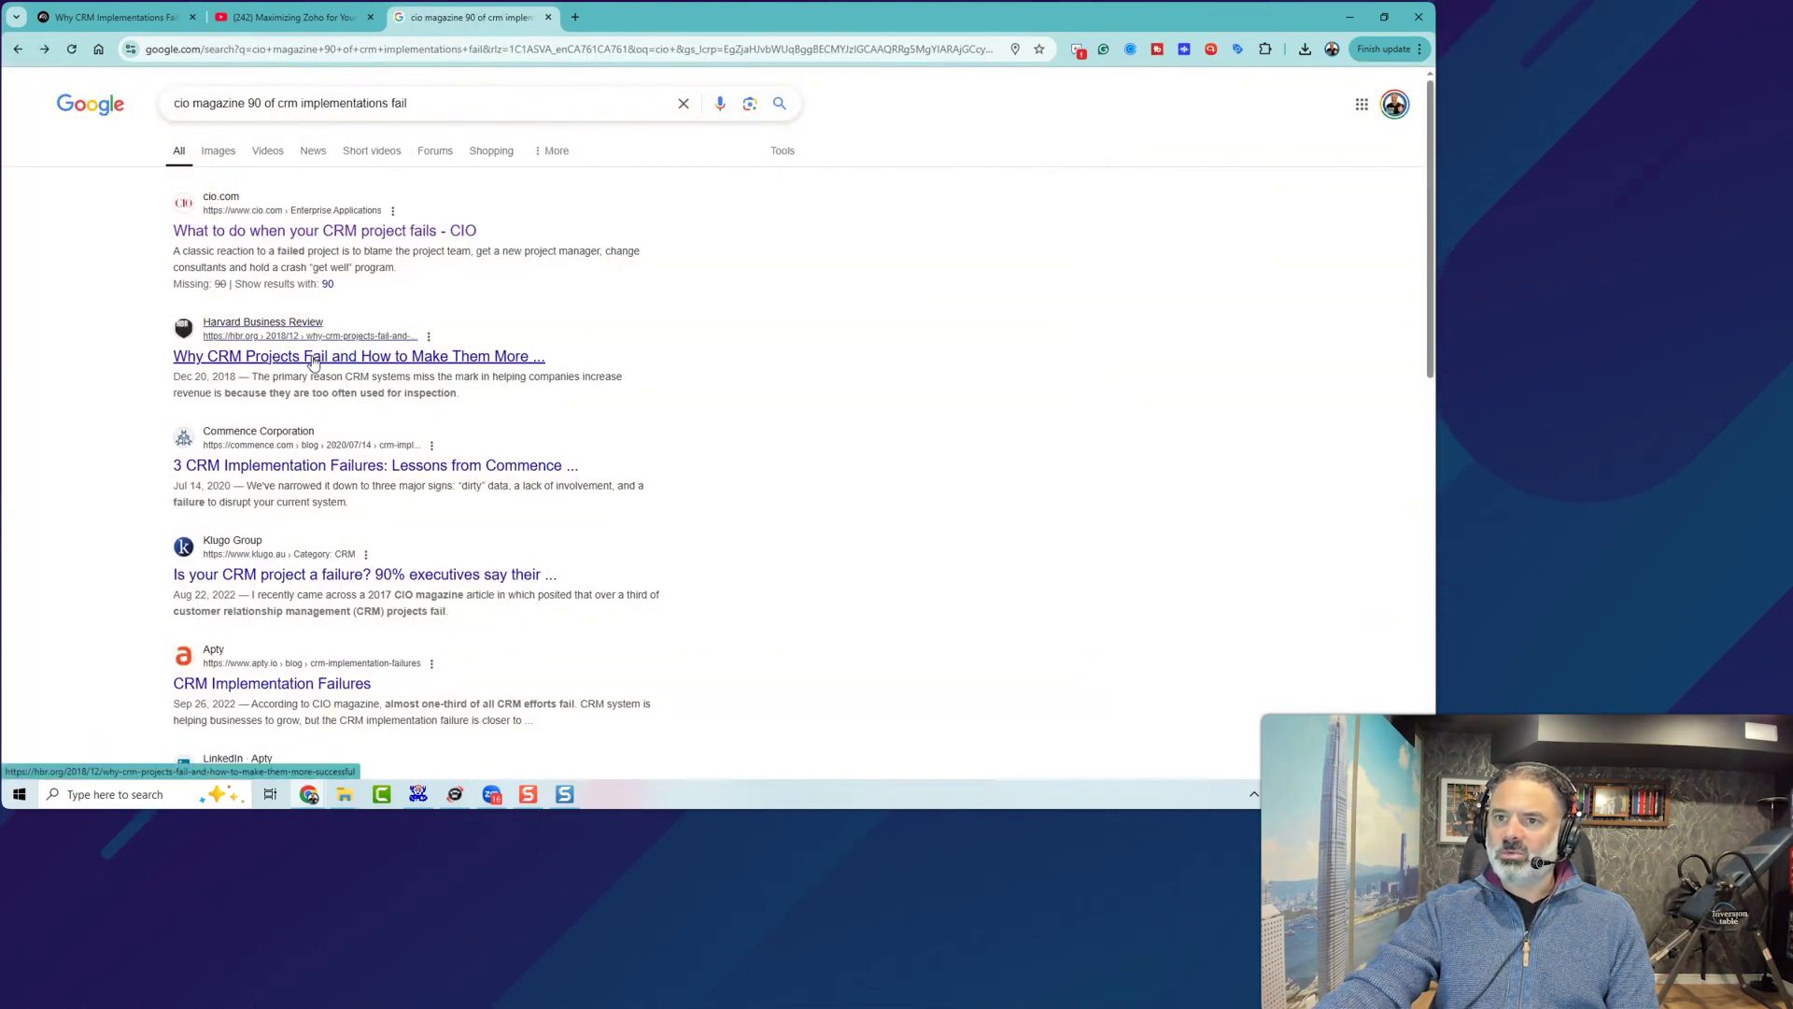
left_click(312, 356)
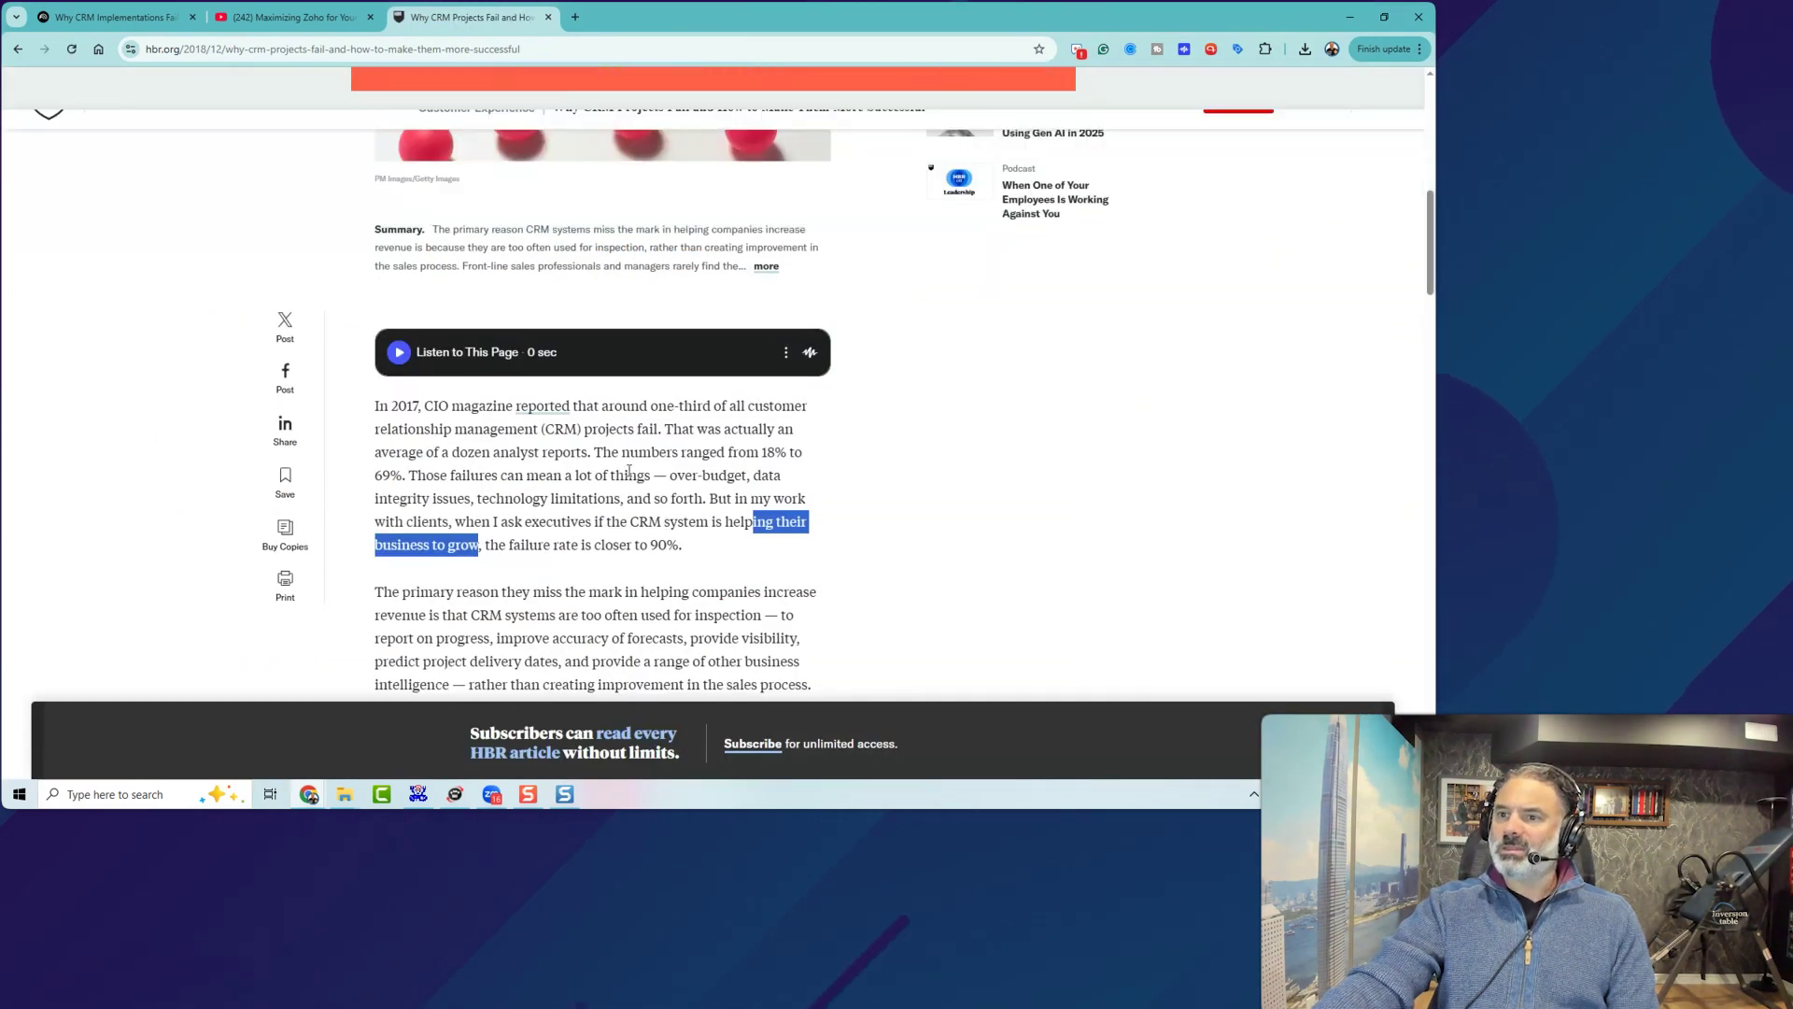
left_click(436, 50)
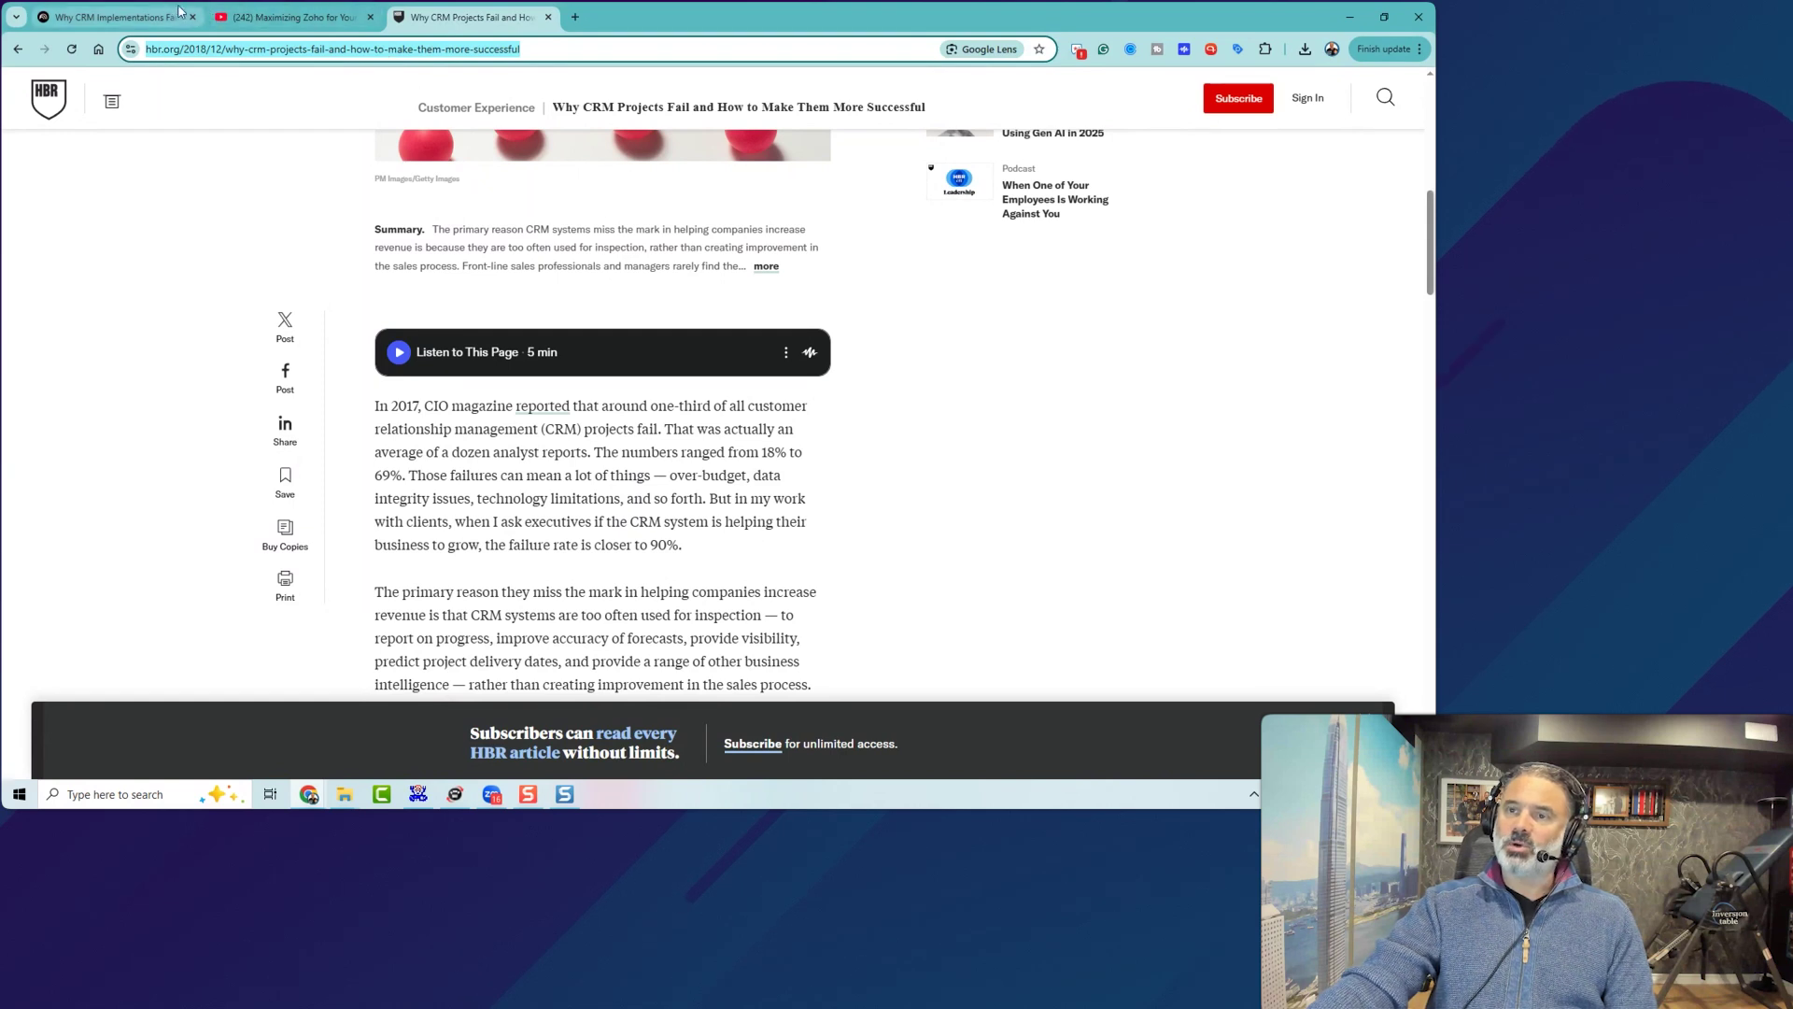
- Paste the HBR article URL as a new Website source in the notebook
left_click(113, 17)
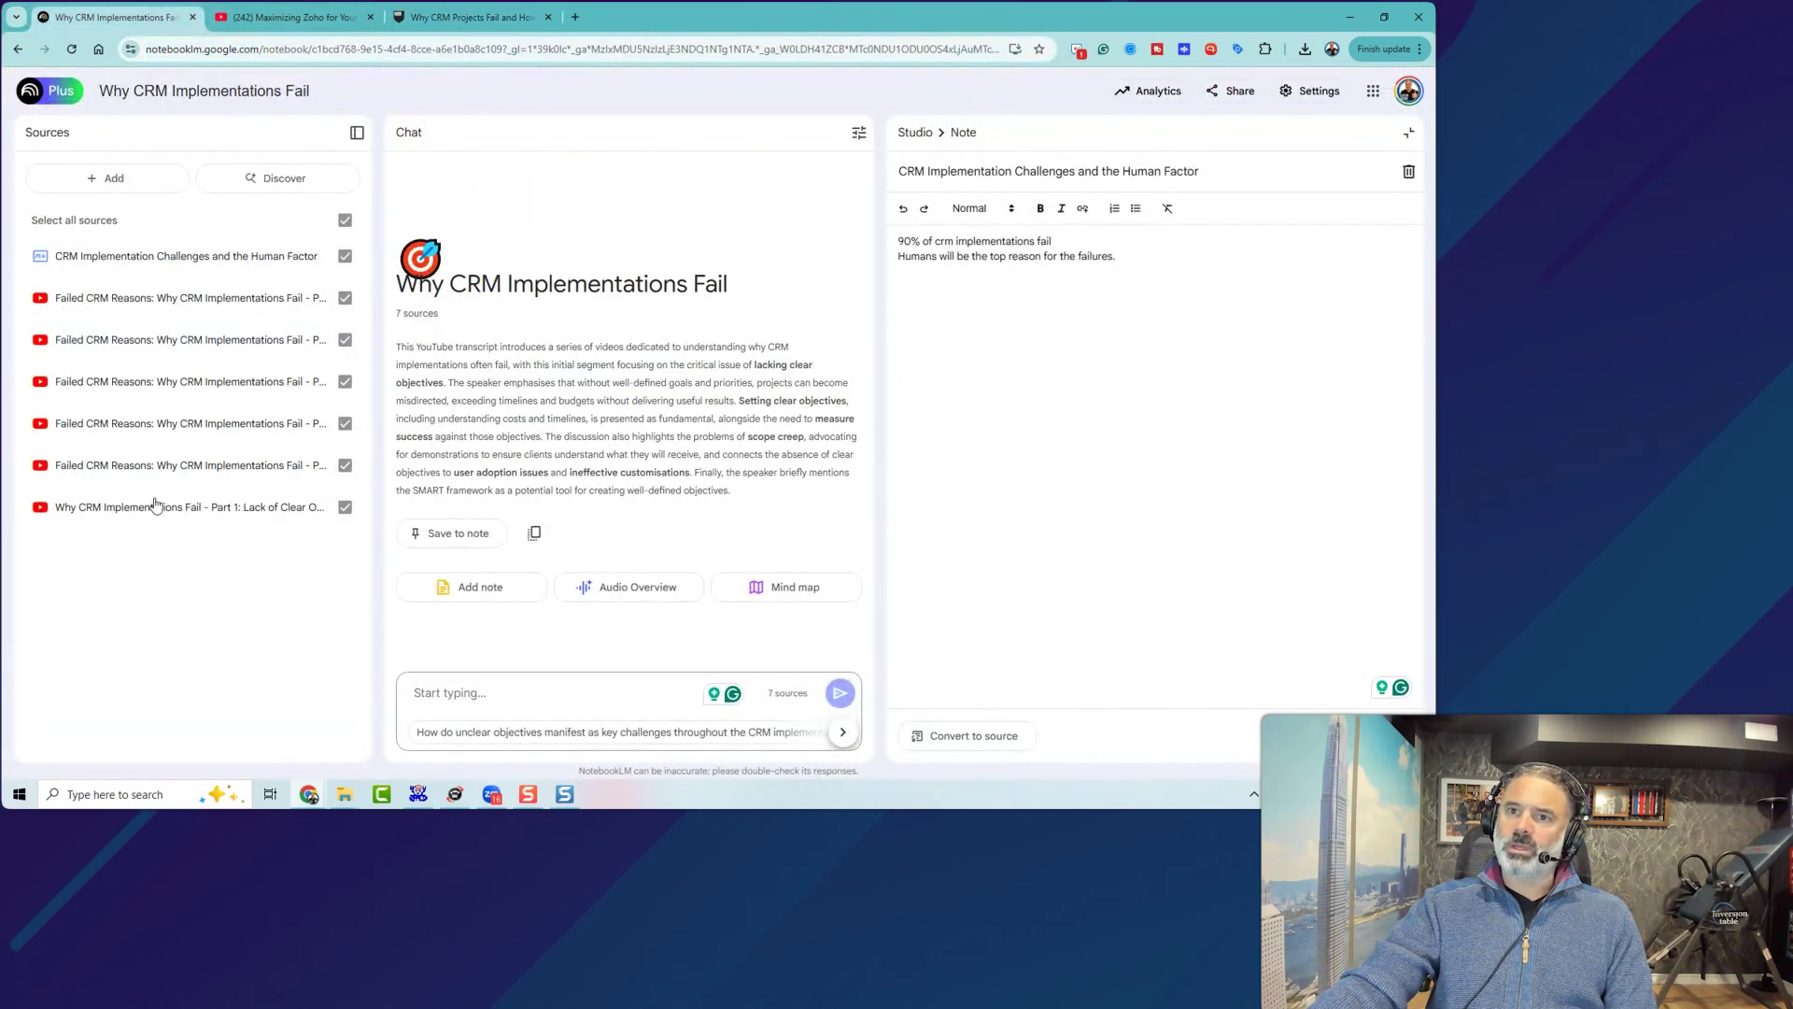
left_click(109, 179)
left_click(611, 603)
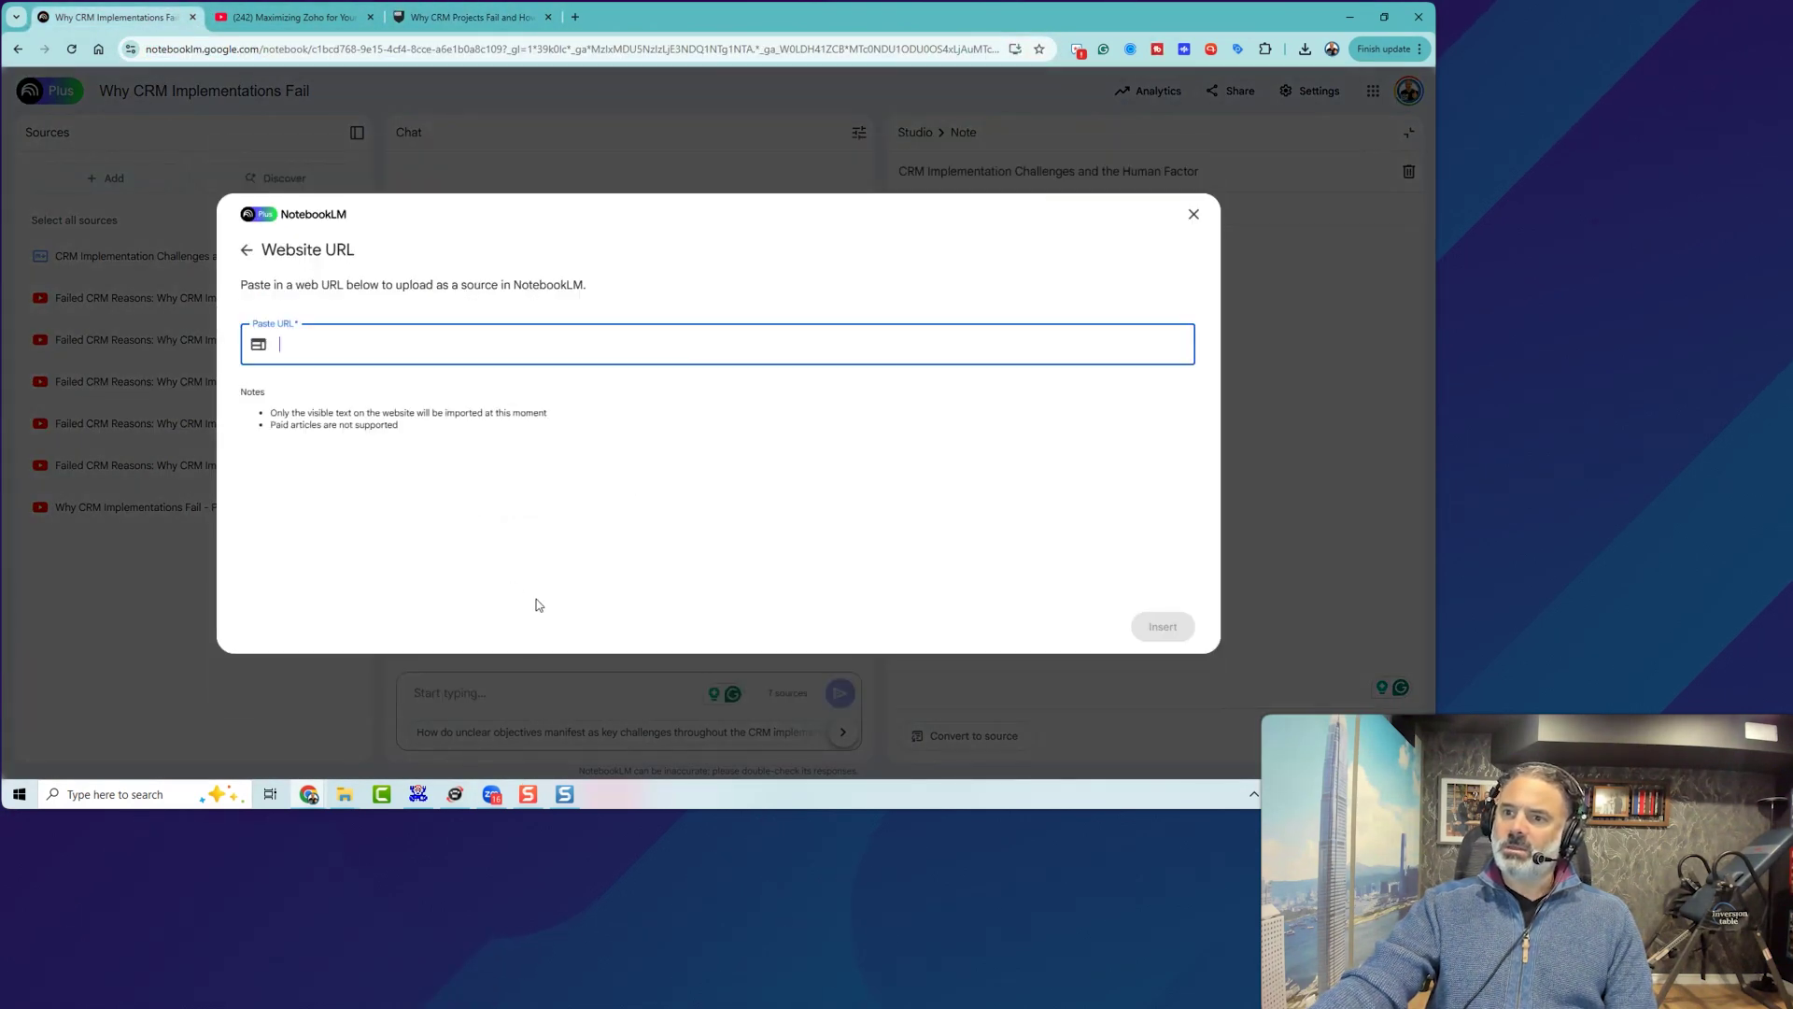
type("https://hbr.org/2018/12/why-crm-projects-fail-and-how-to-make-them-more-successful")
left_click(1162, 624)
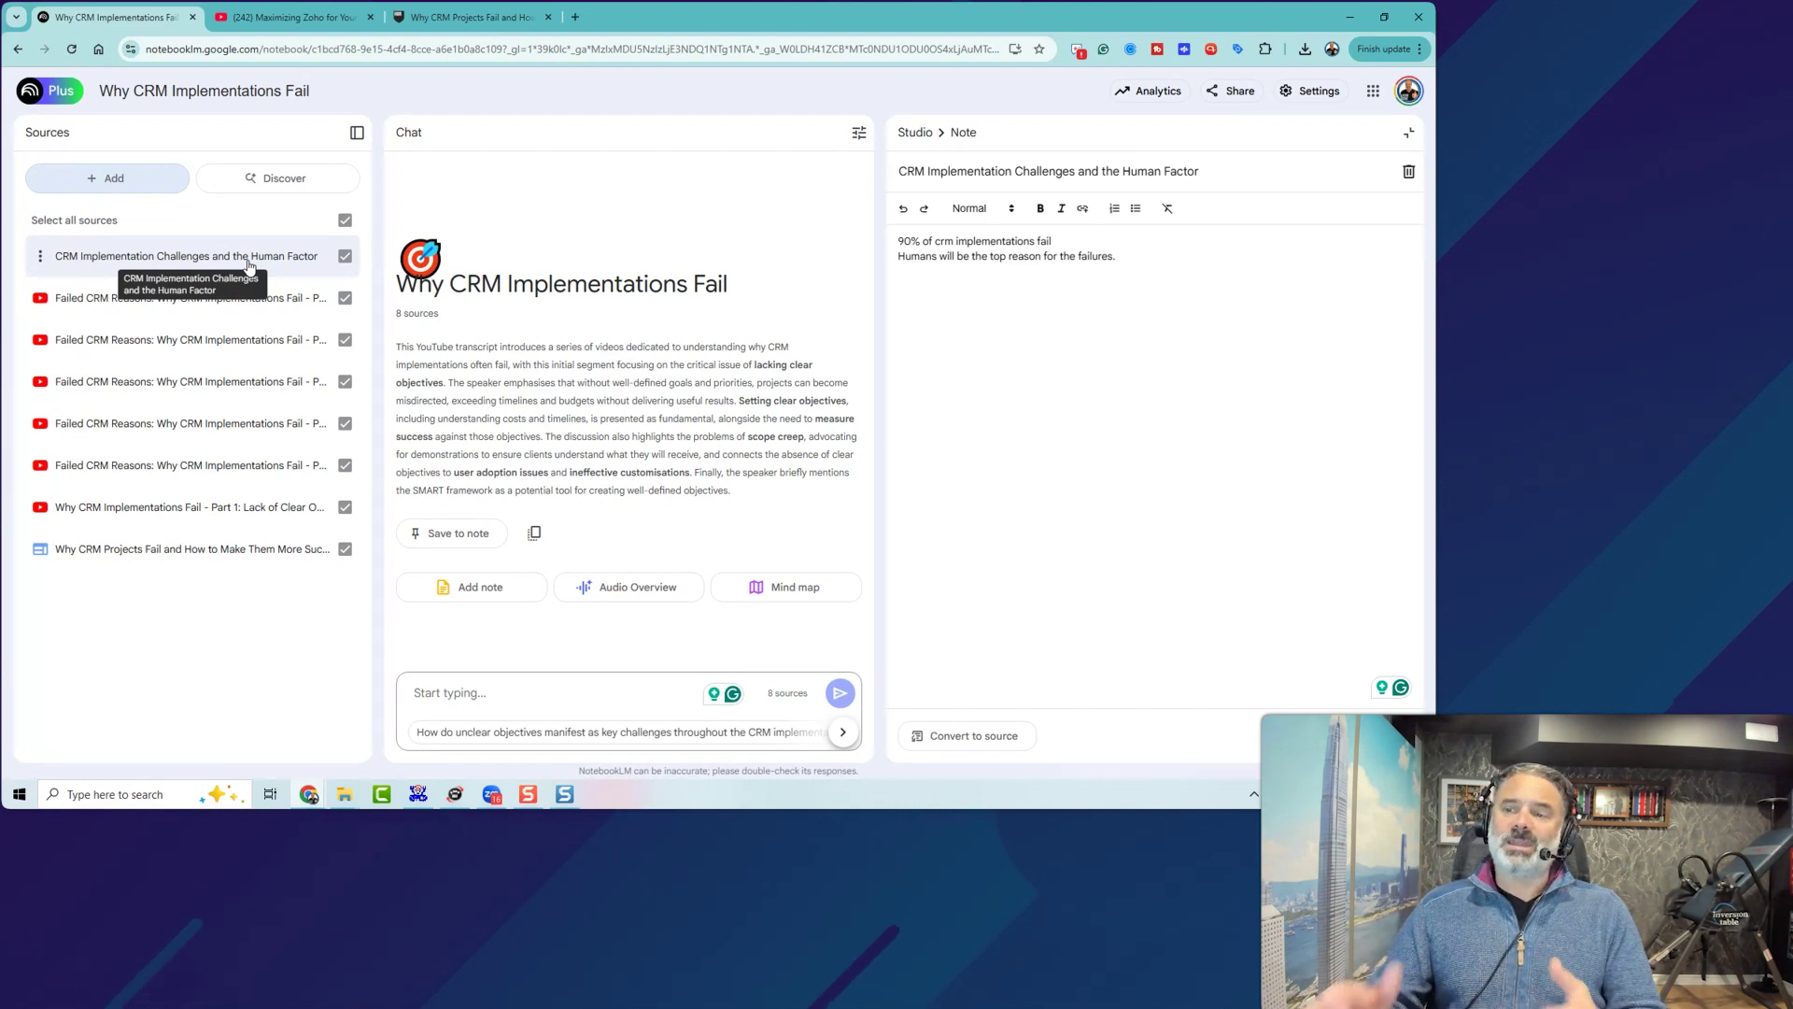
- Ask the chat 'what are the main reasons that crms will fail'
left_click(491, 690)
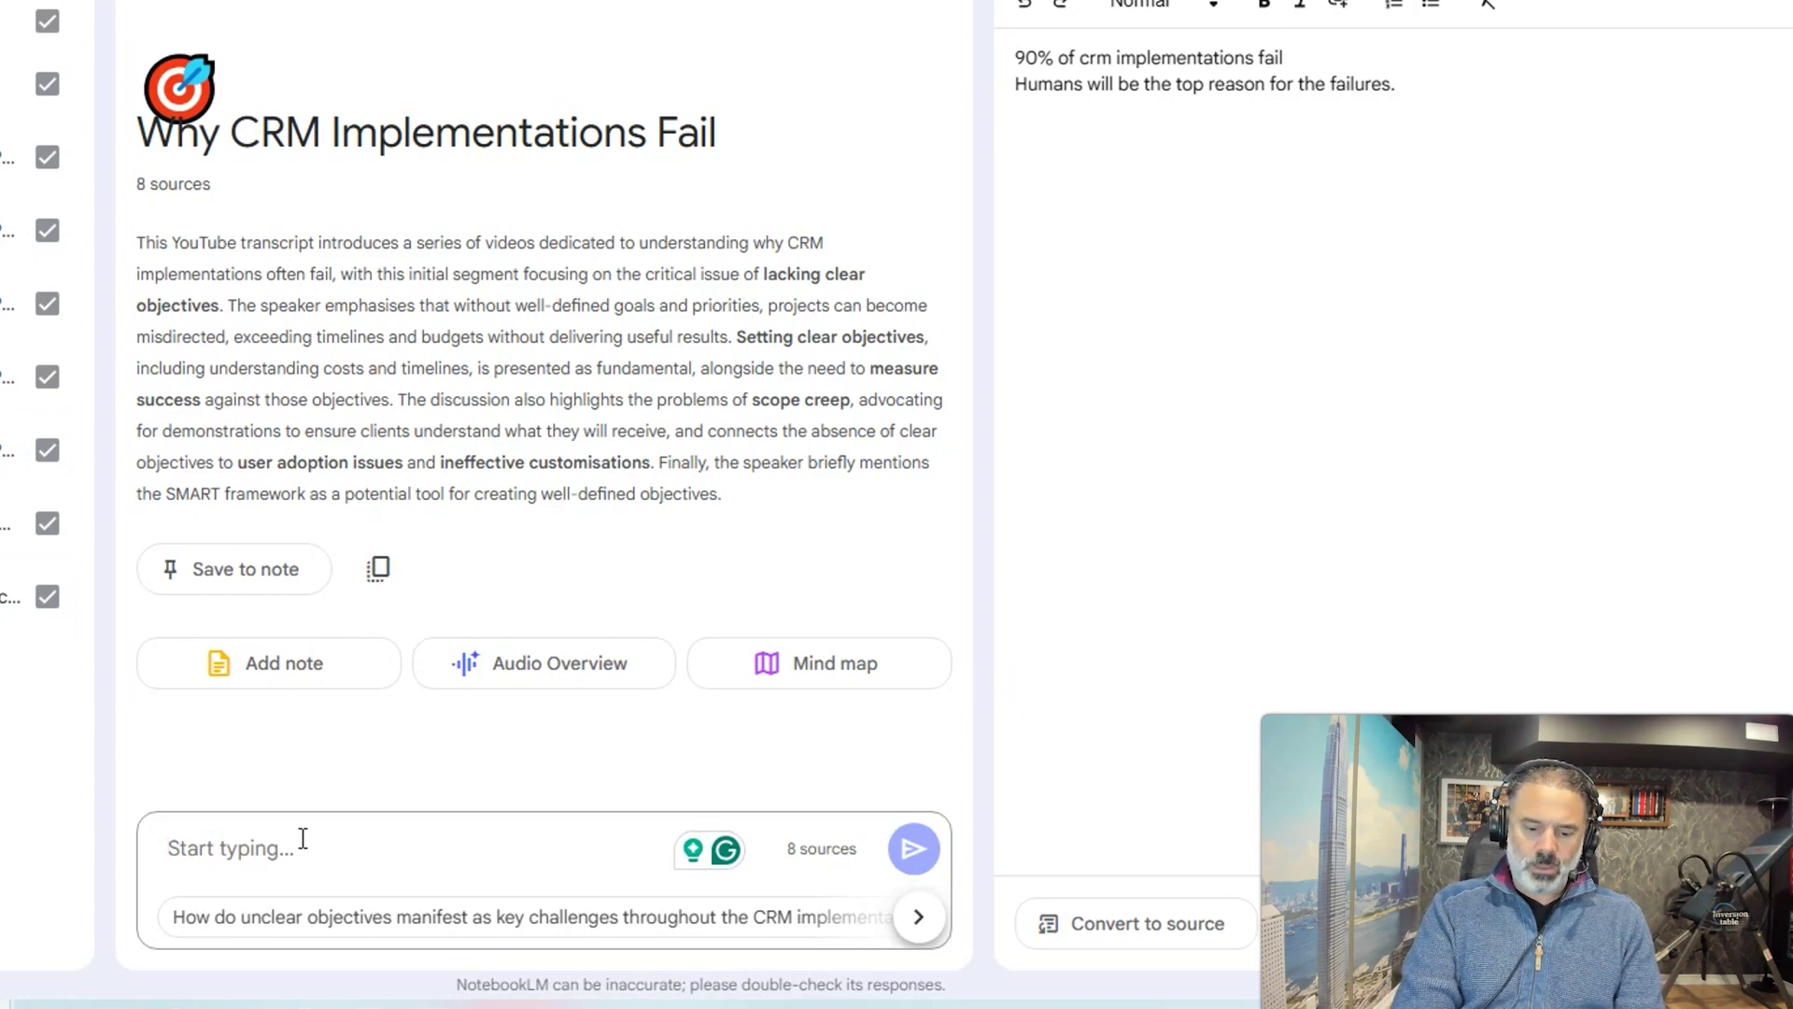
type("what are the main reasons that crms will fail")
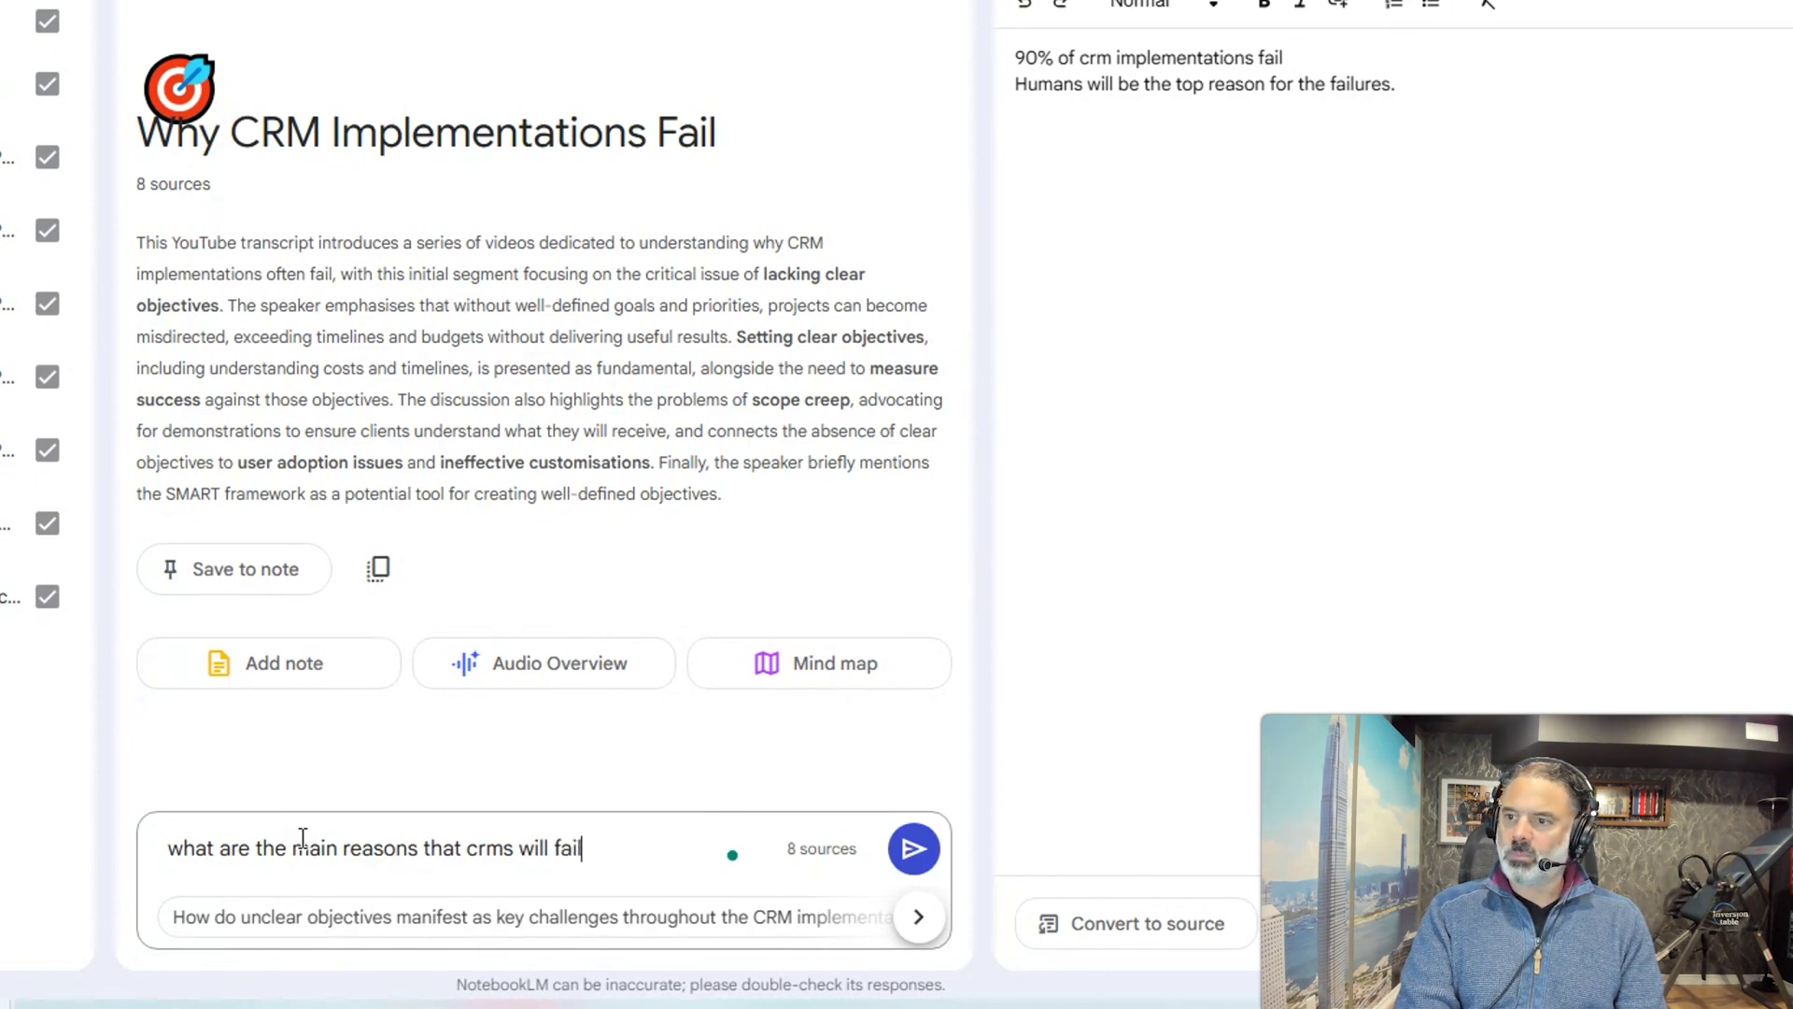
key("Return")
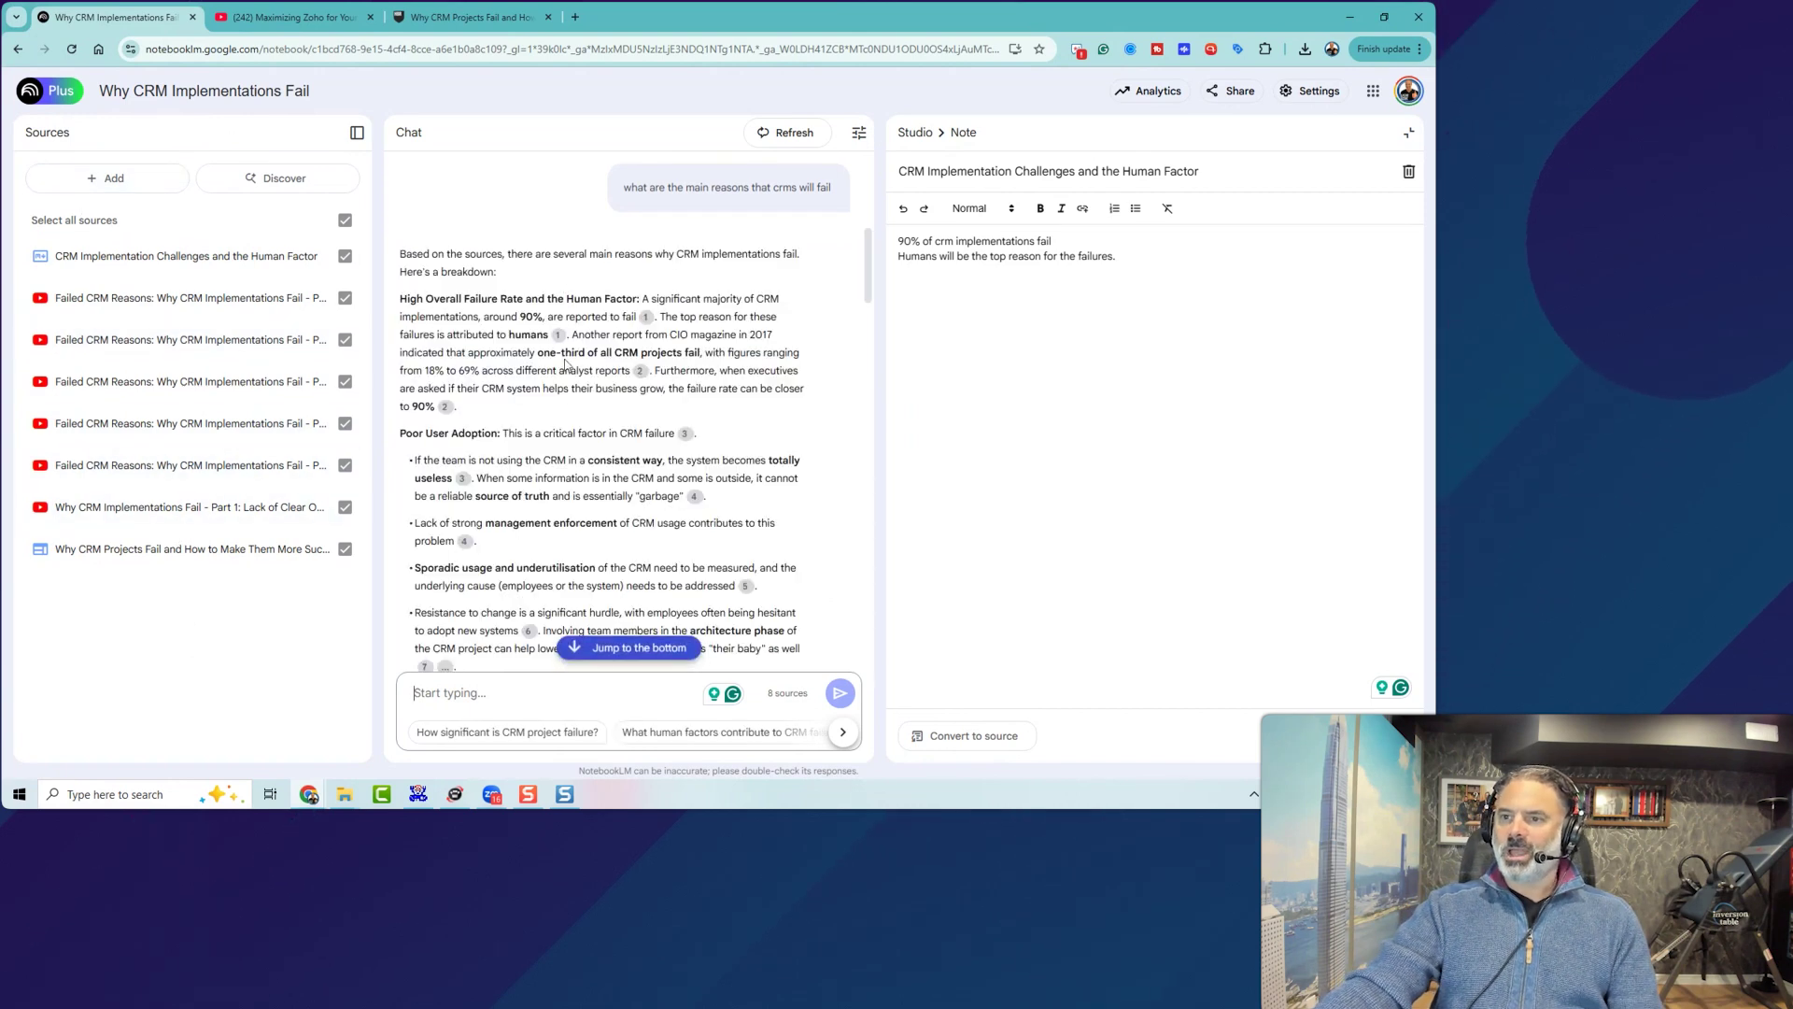
scroll(557, 400, "down", 3)
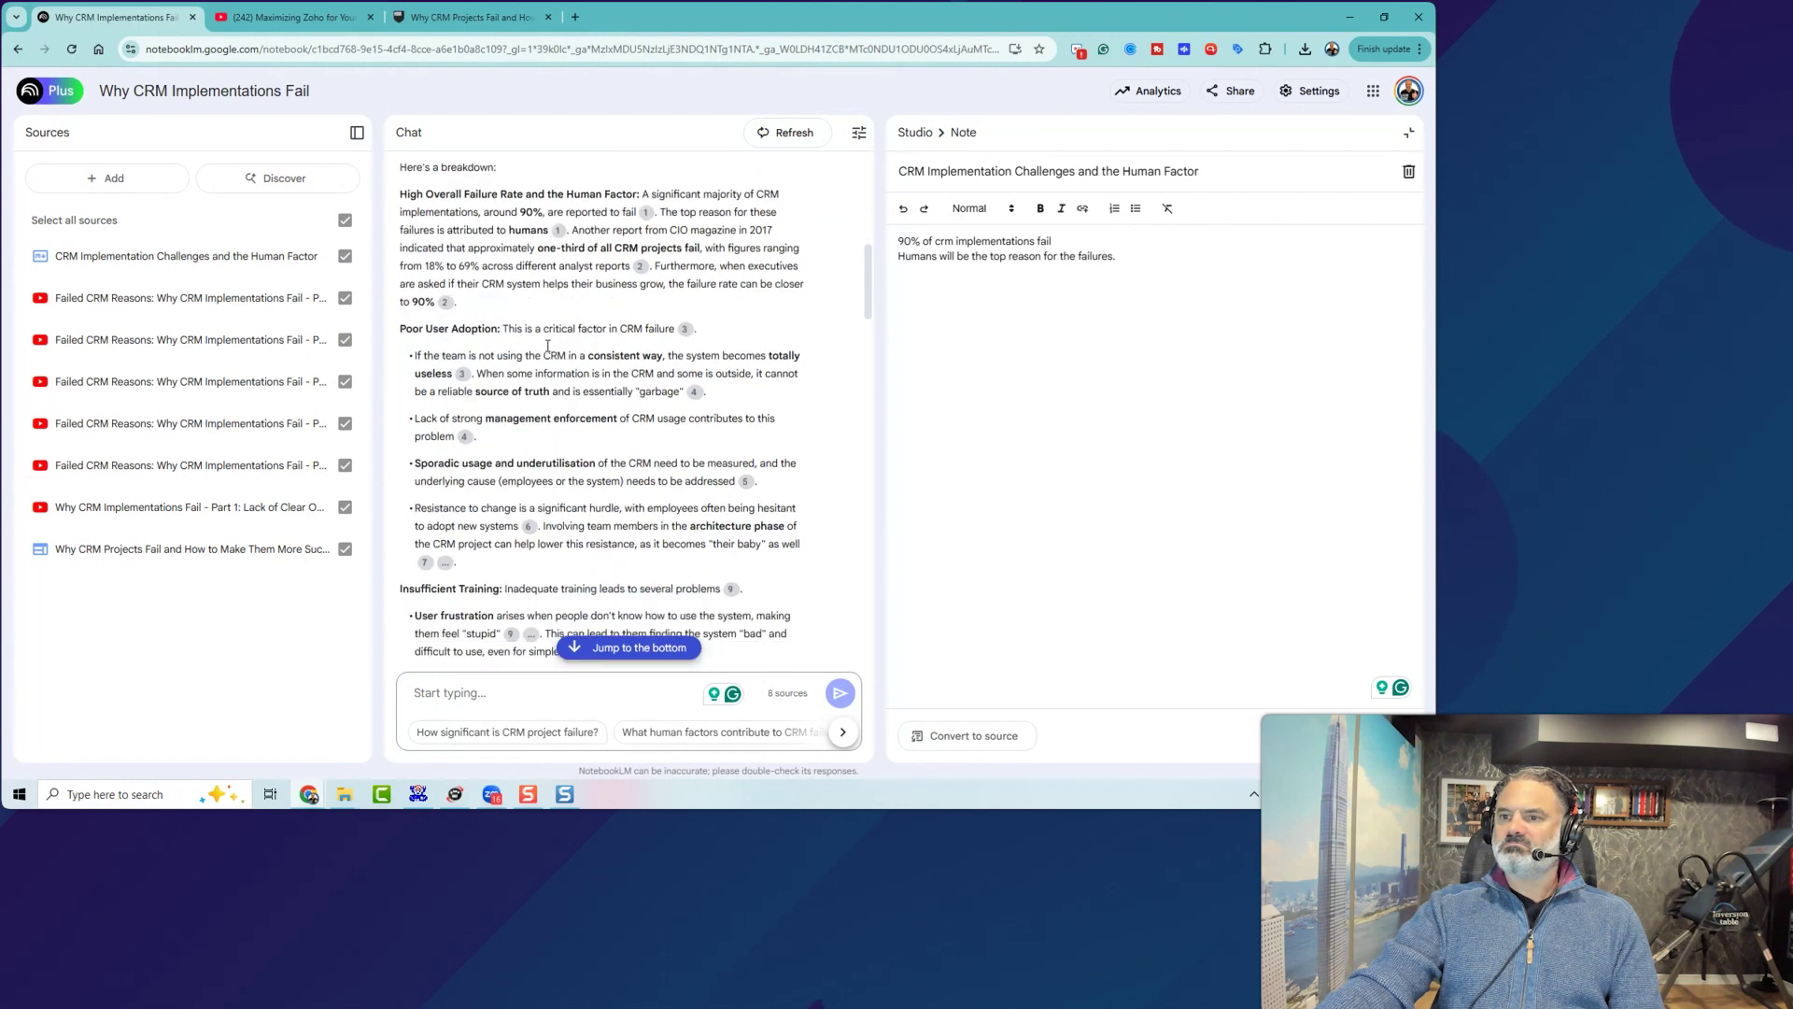
scroll(555, 400, "down", 2)
scroll(556, 399, "down", 2)
scroll(518, 364, "down", 3)
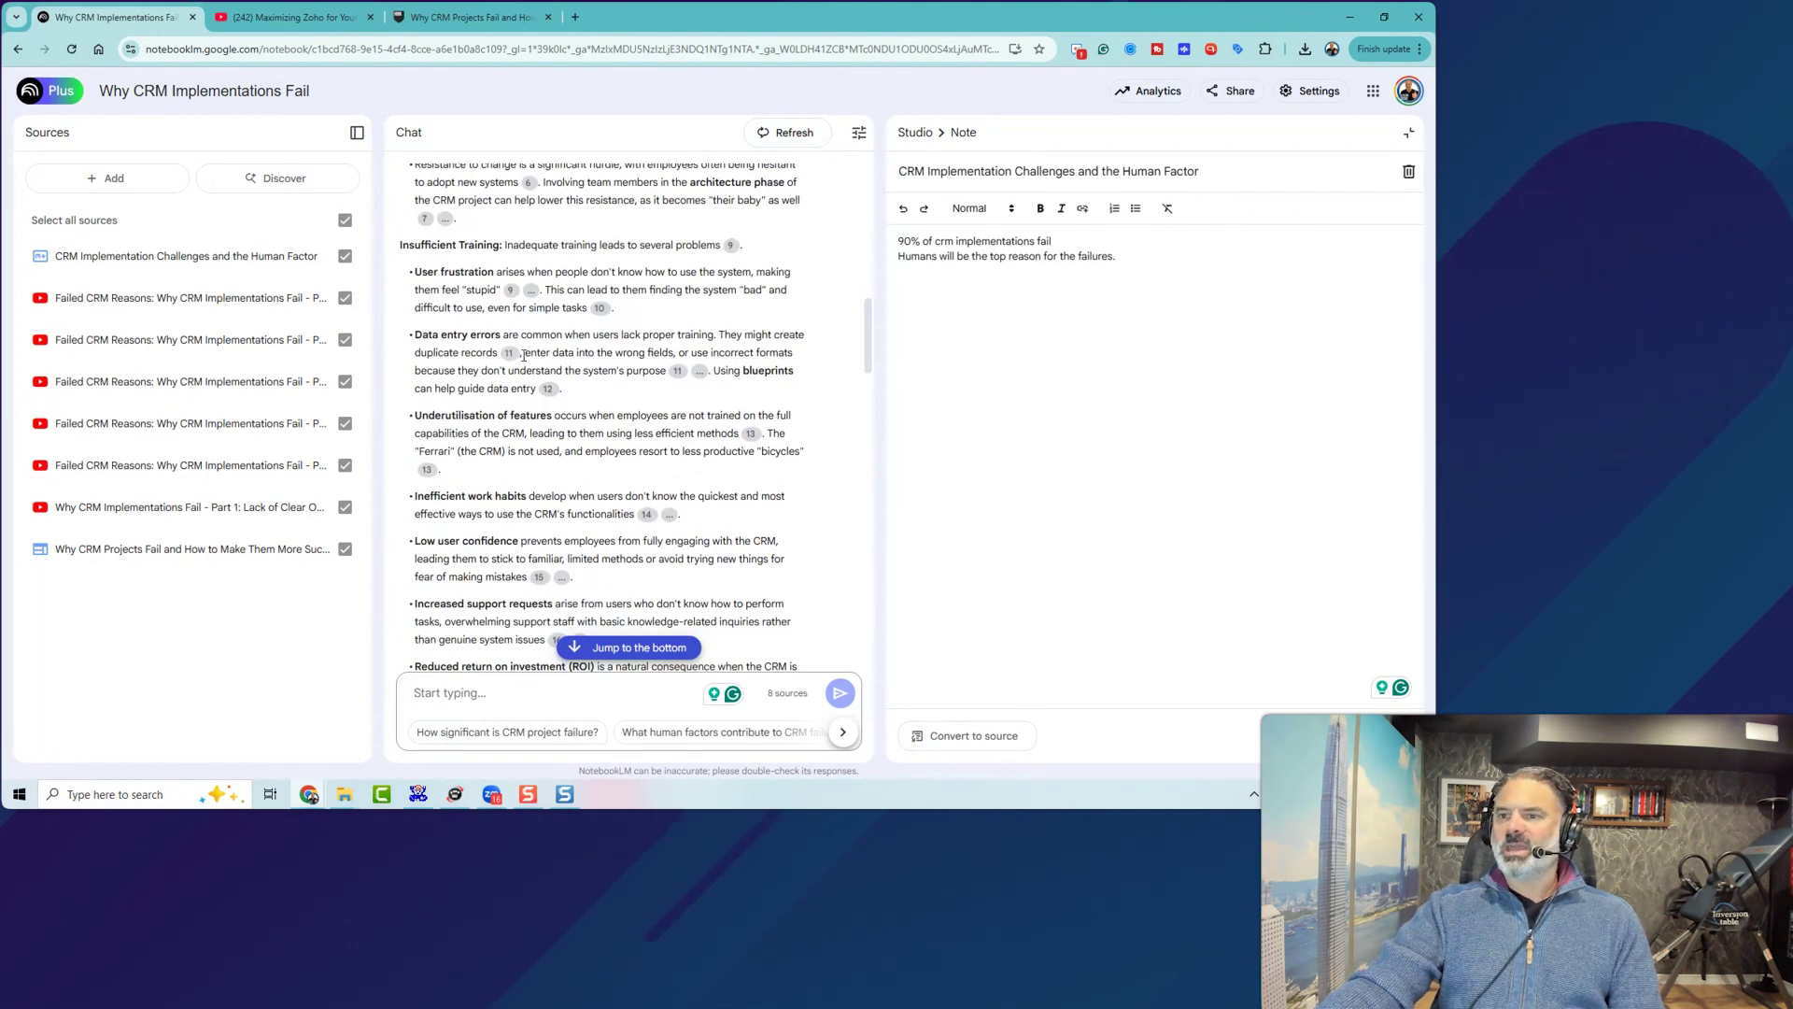
scroll(506, 357, "down", 3)
scroll(528, 404, "down", 2)
scroll(505, 420, "down", 3)
scroll(477, 458, "down", 1)
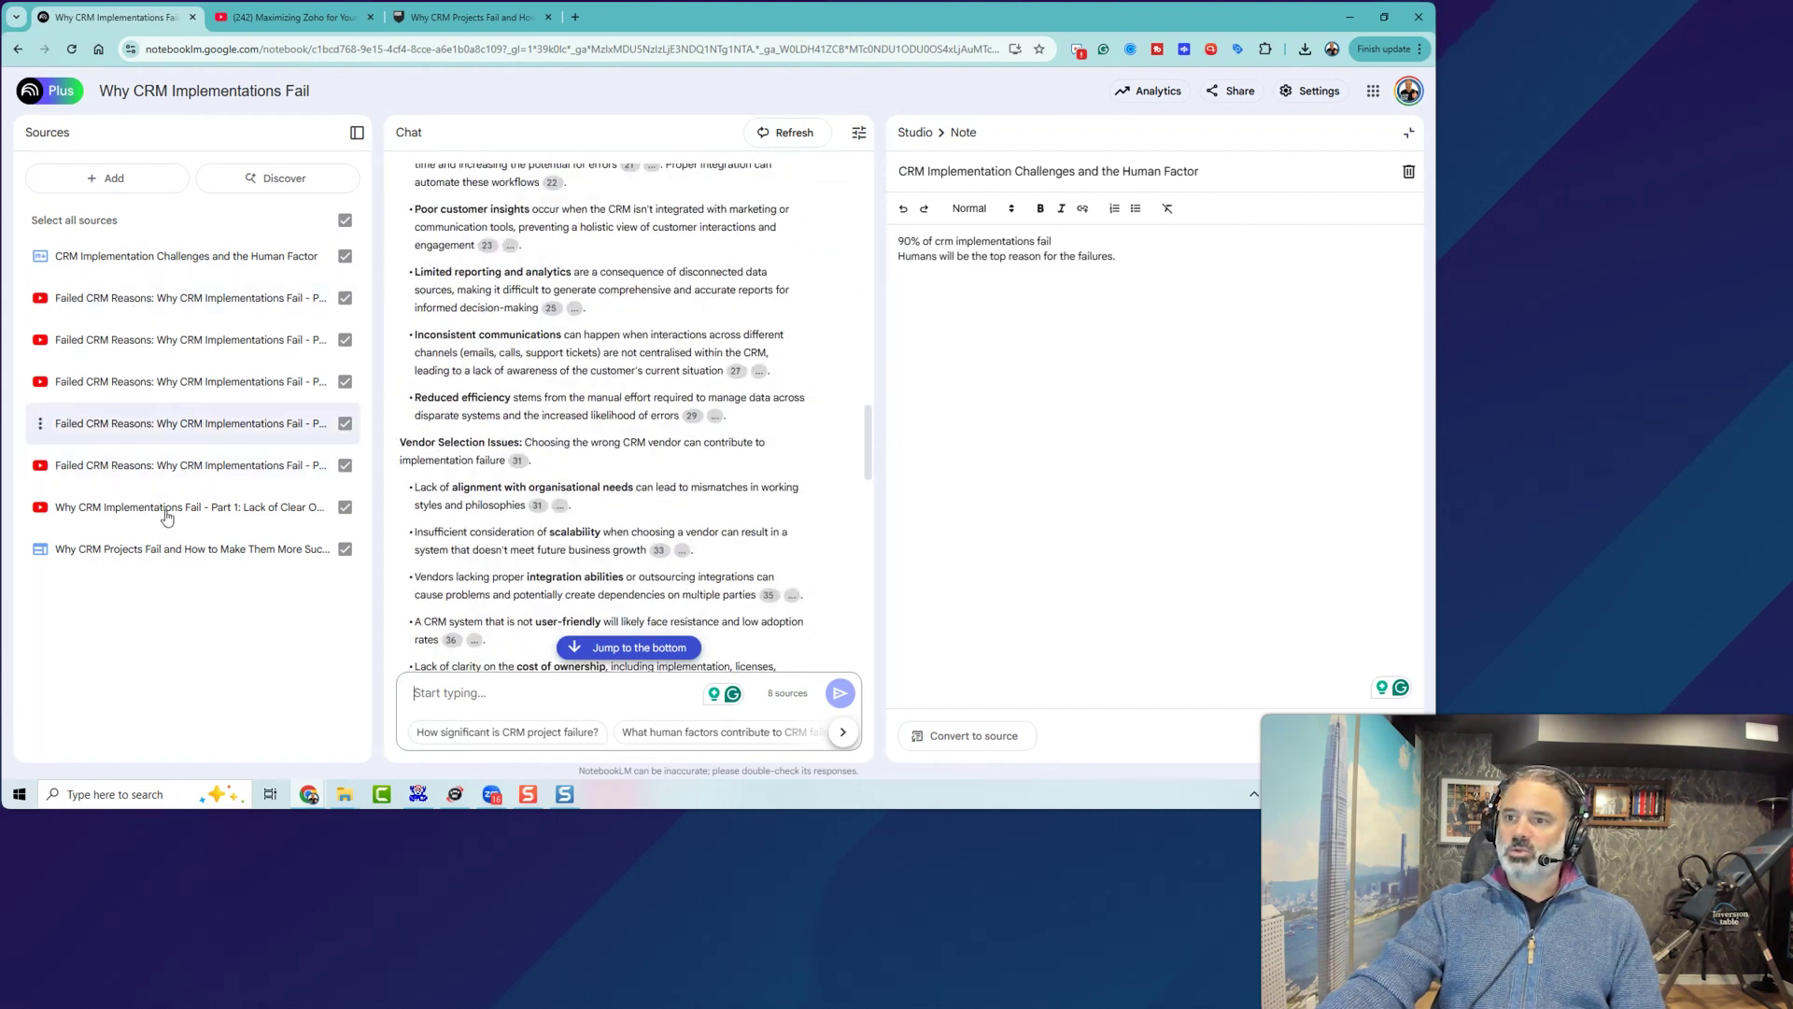
scroll(568, 385, "down", 3)
scroll(568, 389, "down", 3)
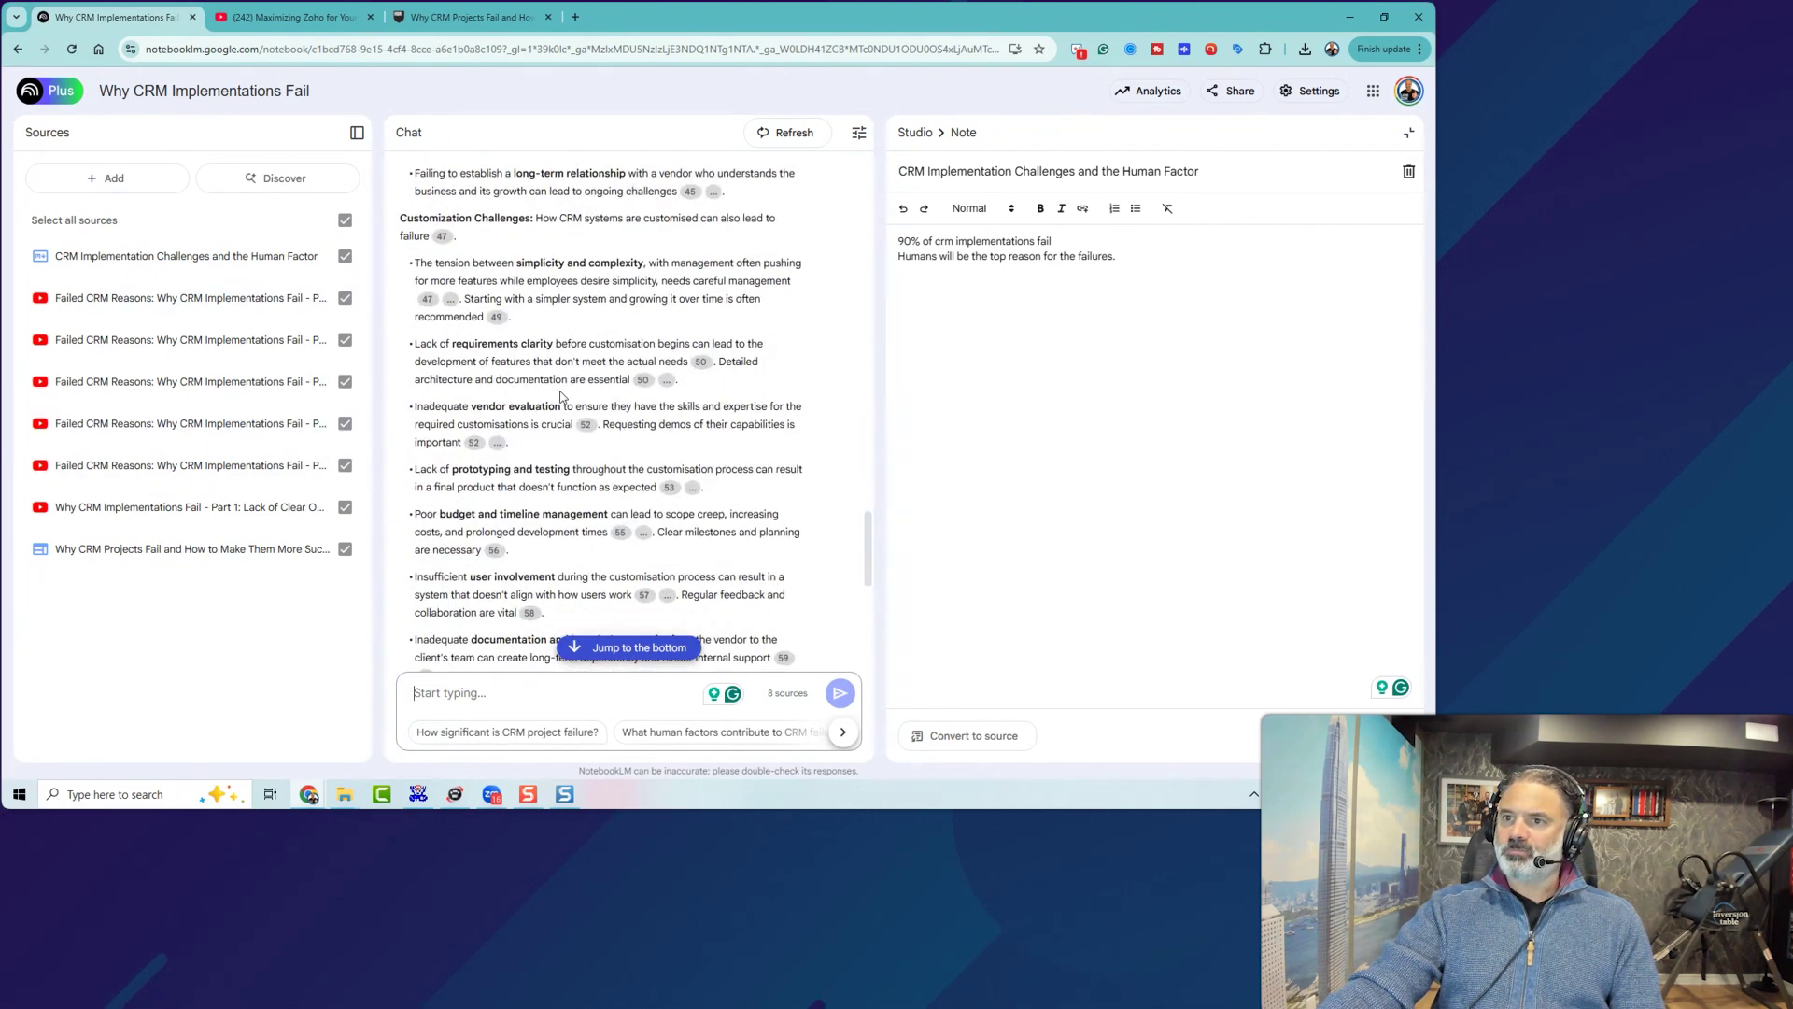
scroll(556, 375, "down", 3)
scroll(545, 360, "up", 2)
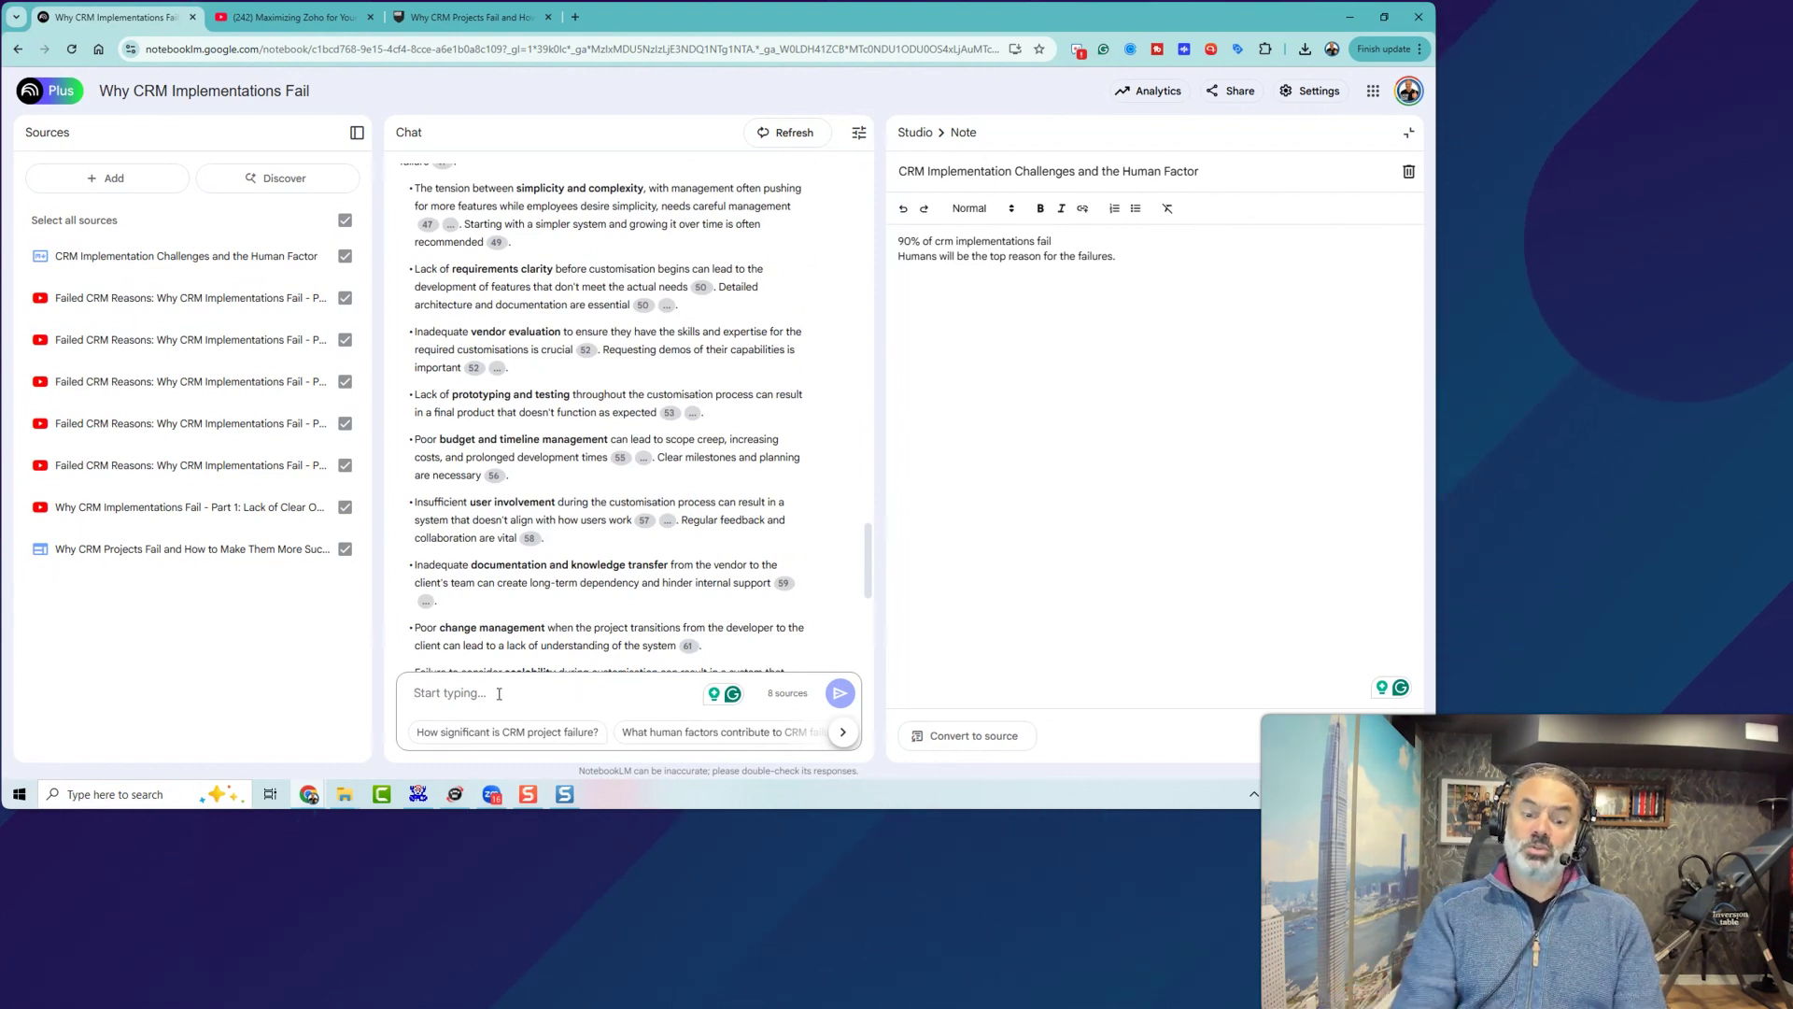
type("how can fi")
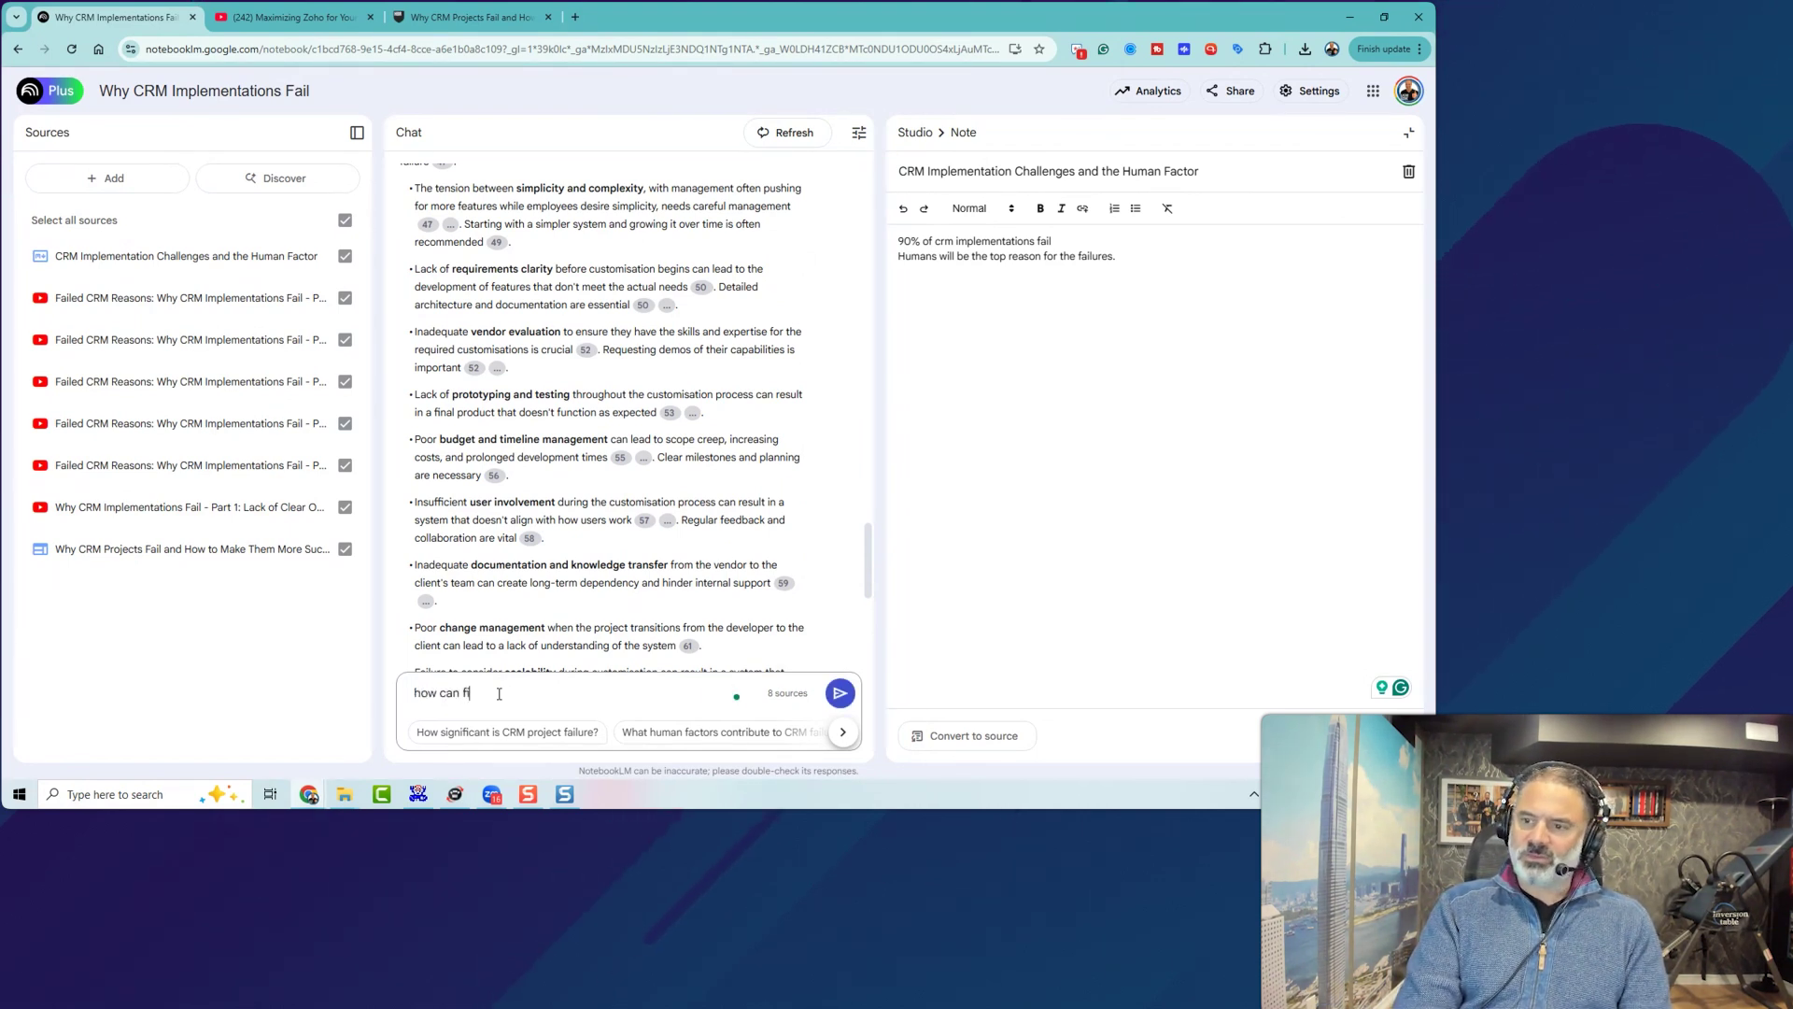
type("x the training problem")
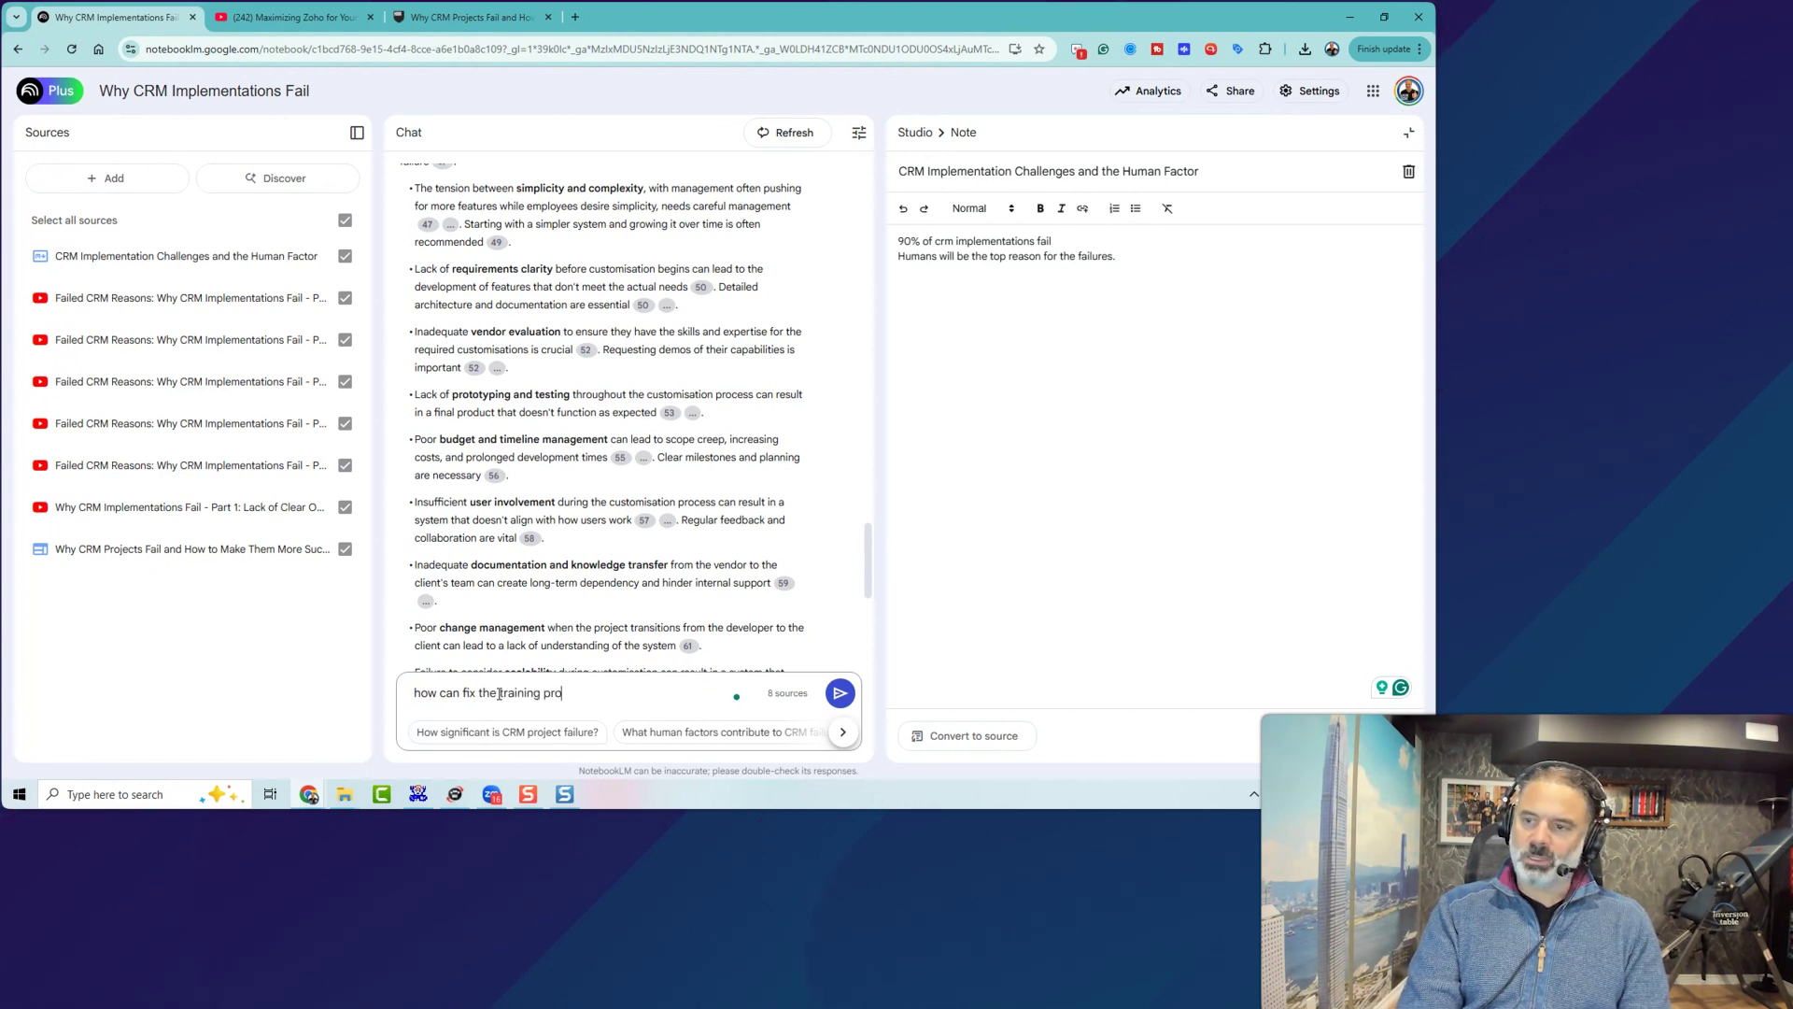
- Send the chat question 'how can fix the training problem'
key("Return")
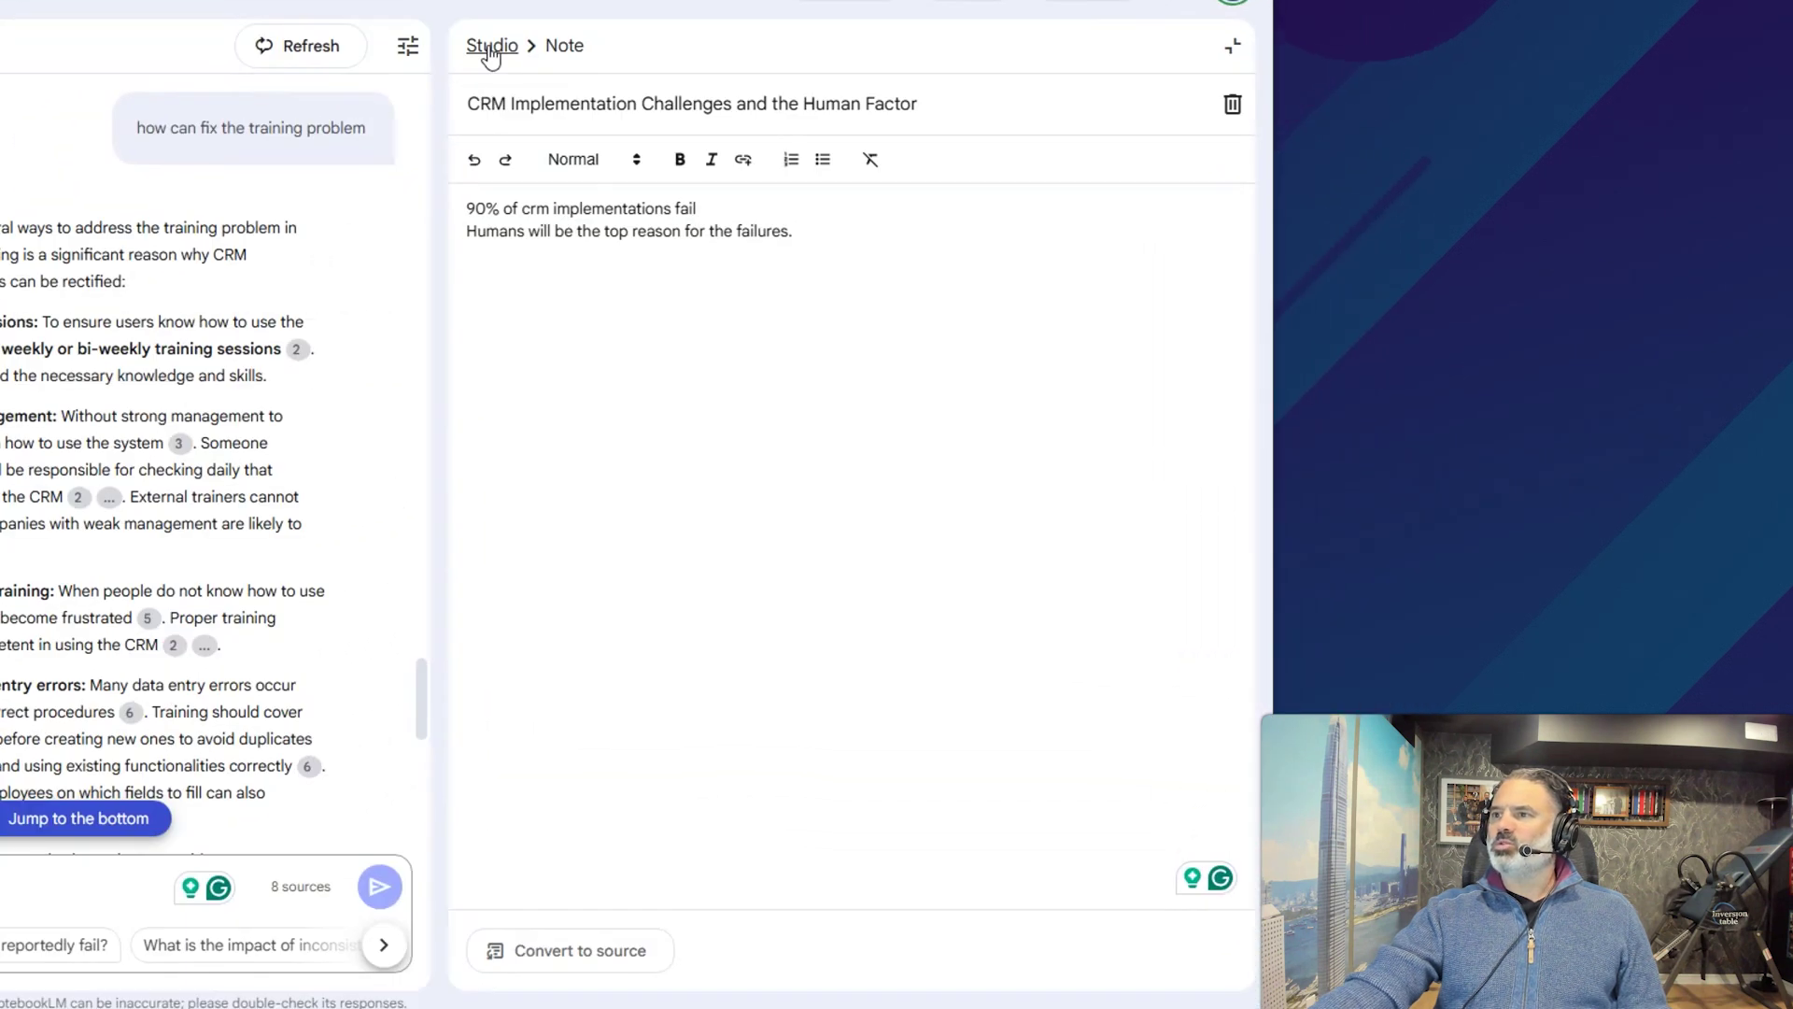
- From Studio, leave the Audio Overview customisation unchanged and generate the podcast
left_click(914, 134)
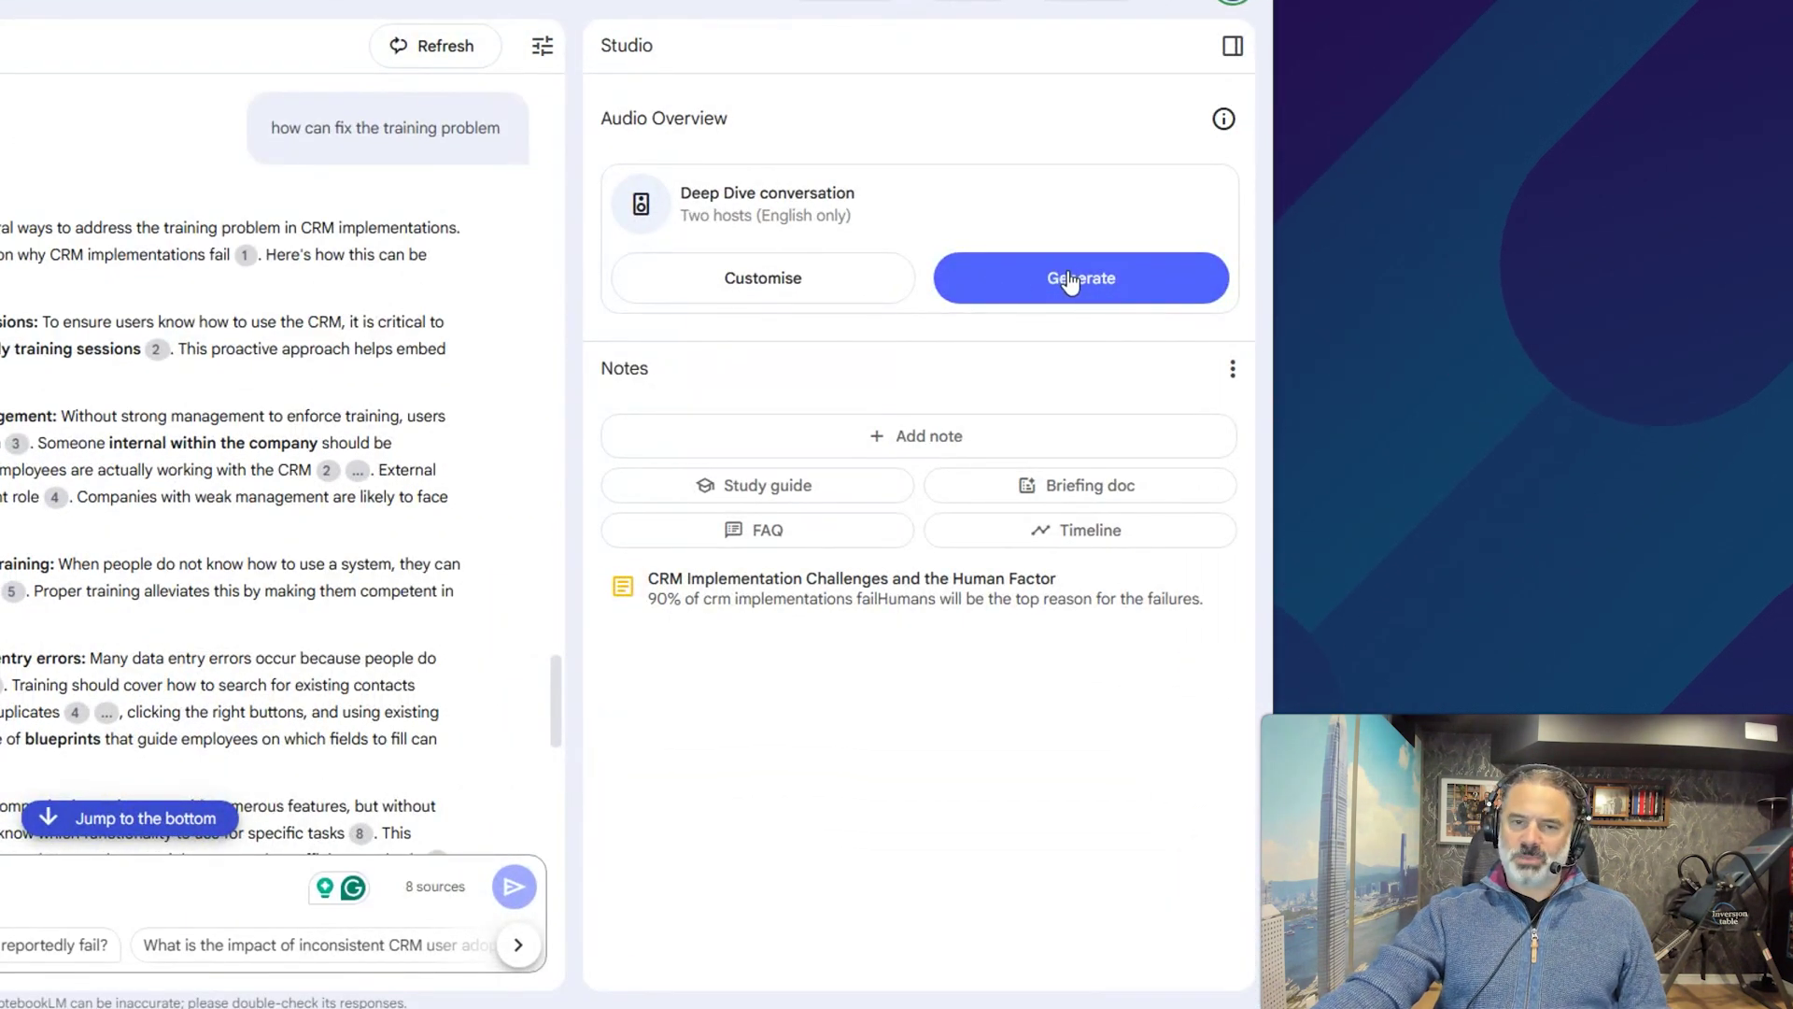
left_click(763, 279)
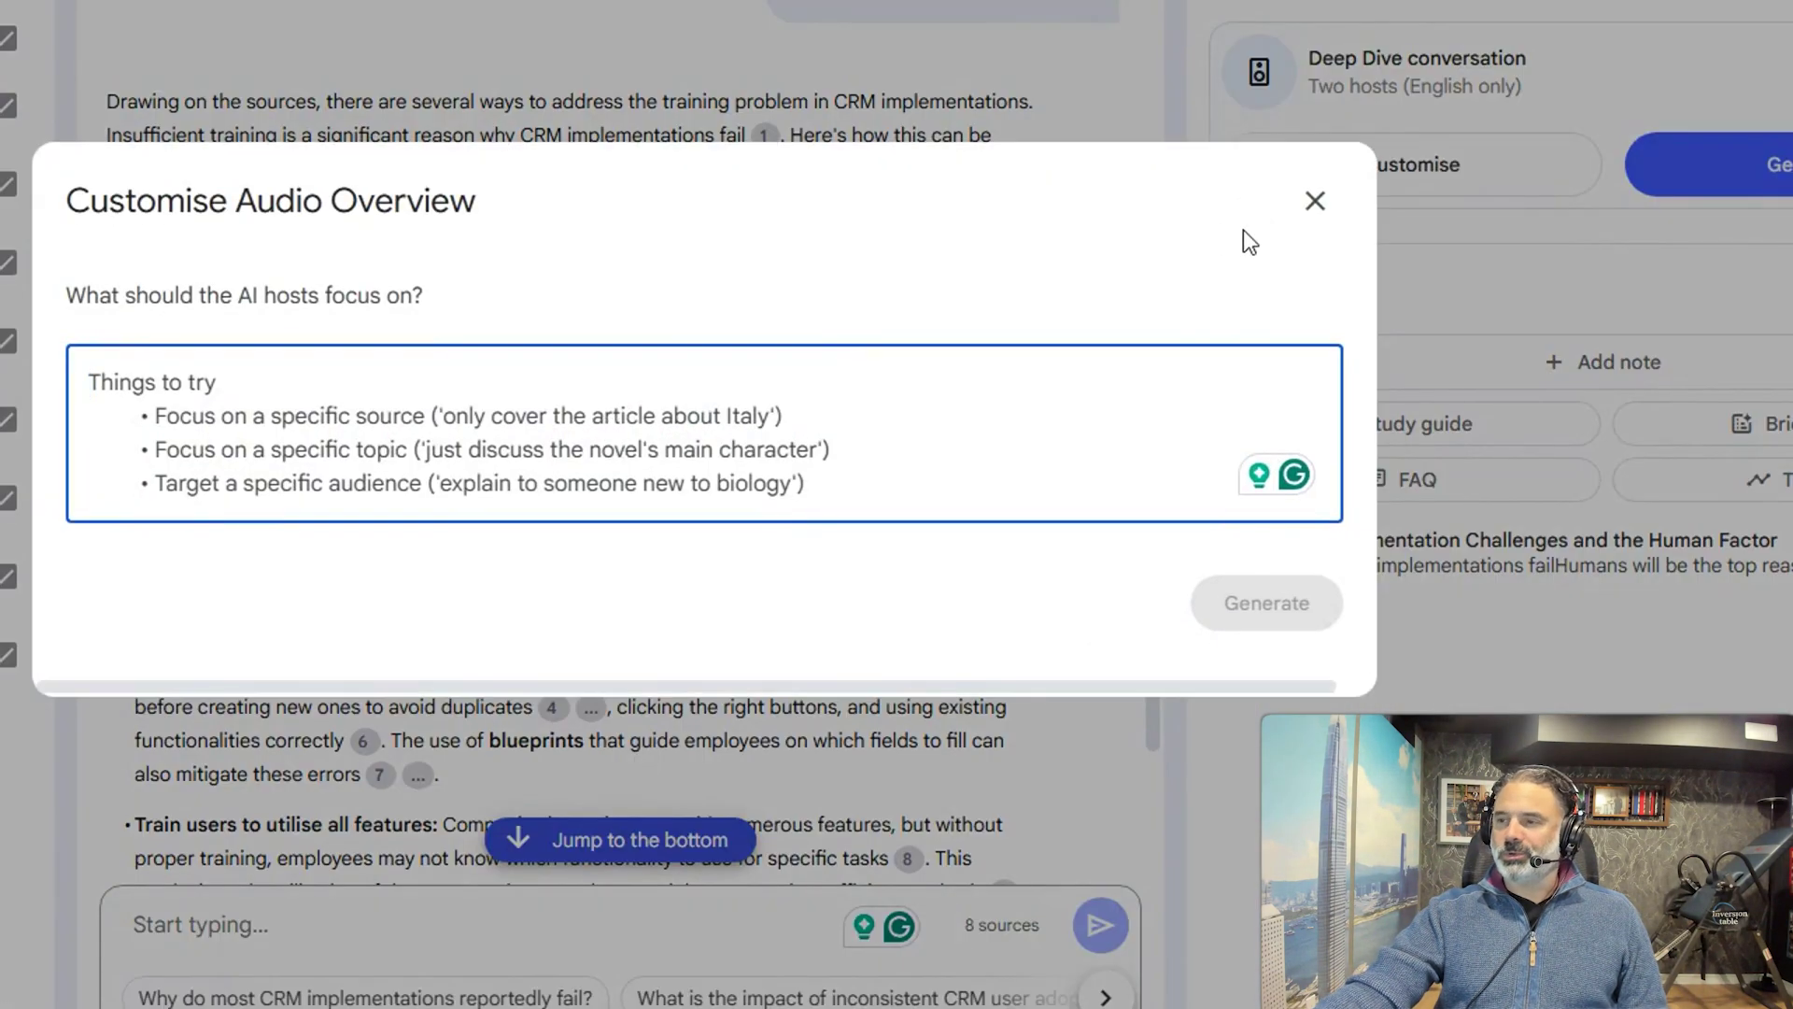
left_click(1320, 210)
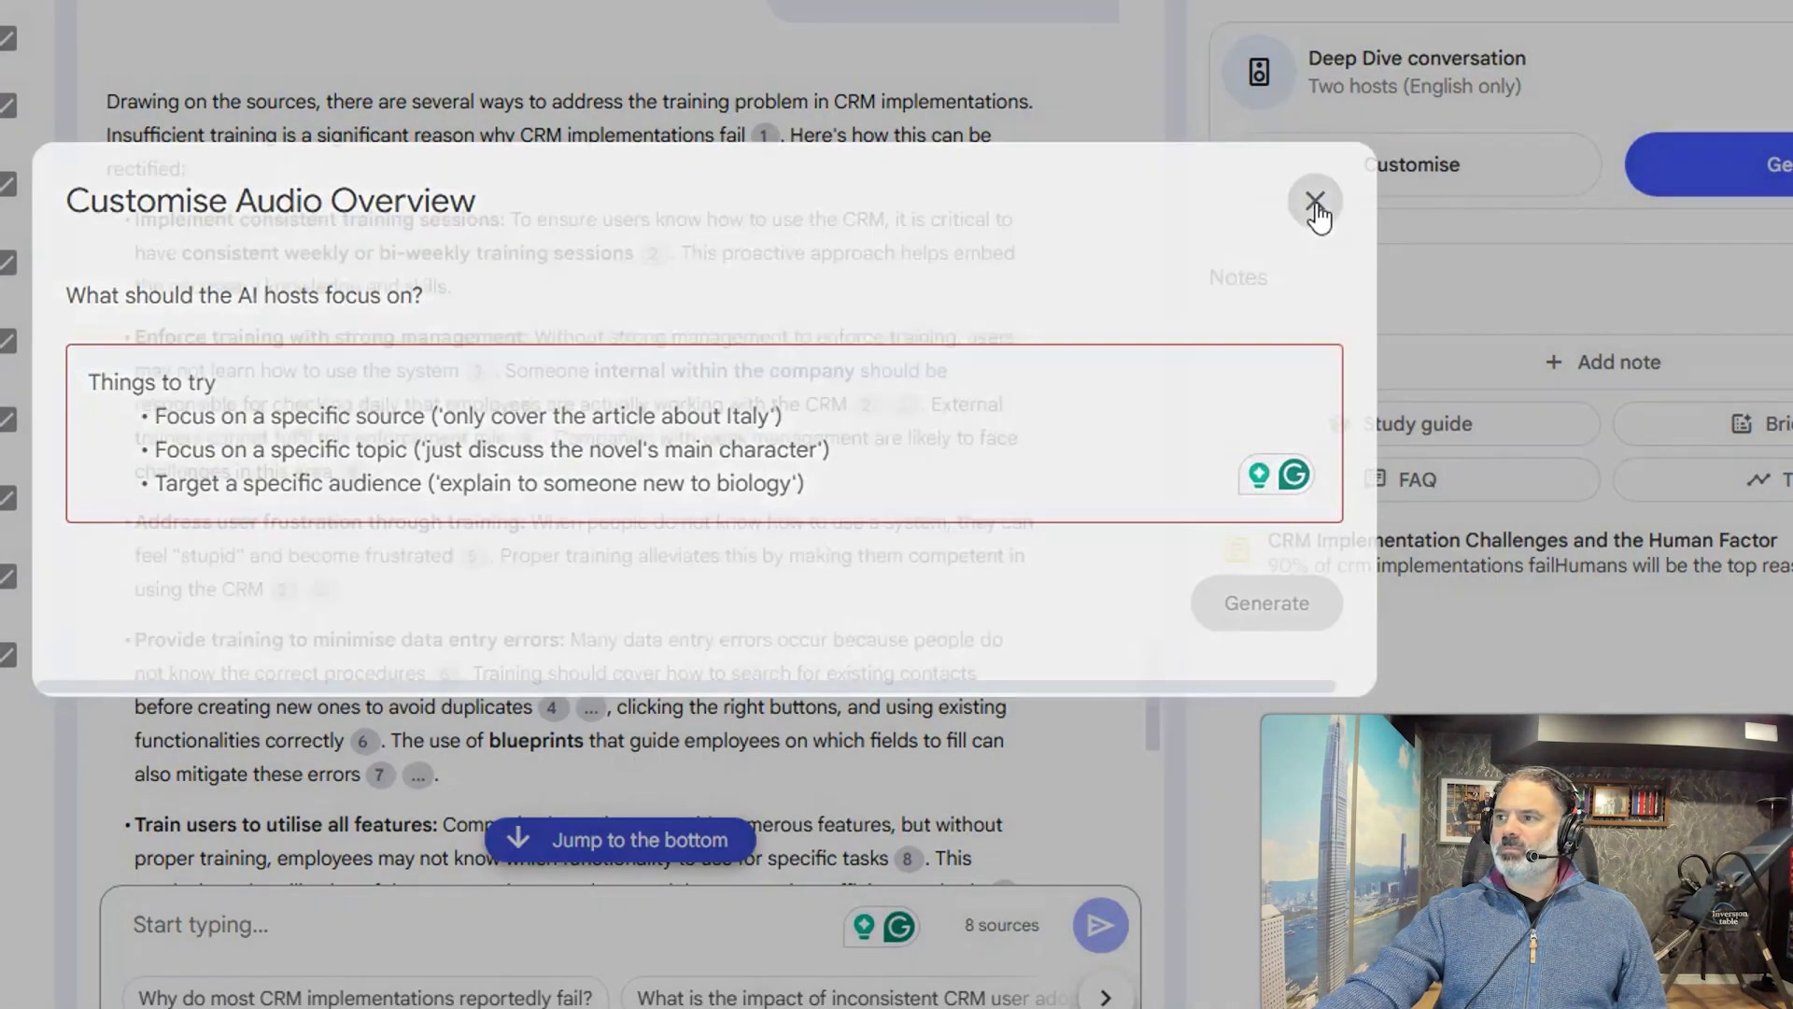
left_click(1724, 164)
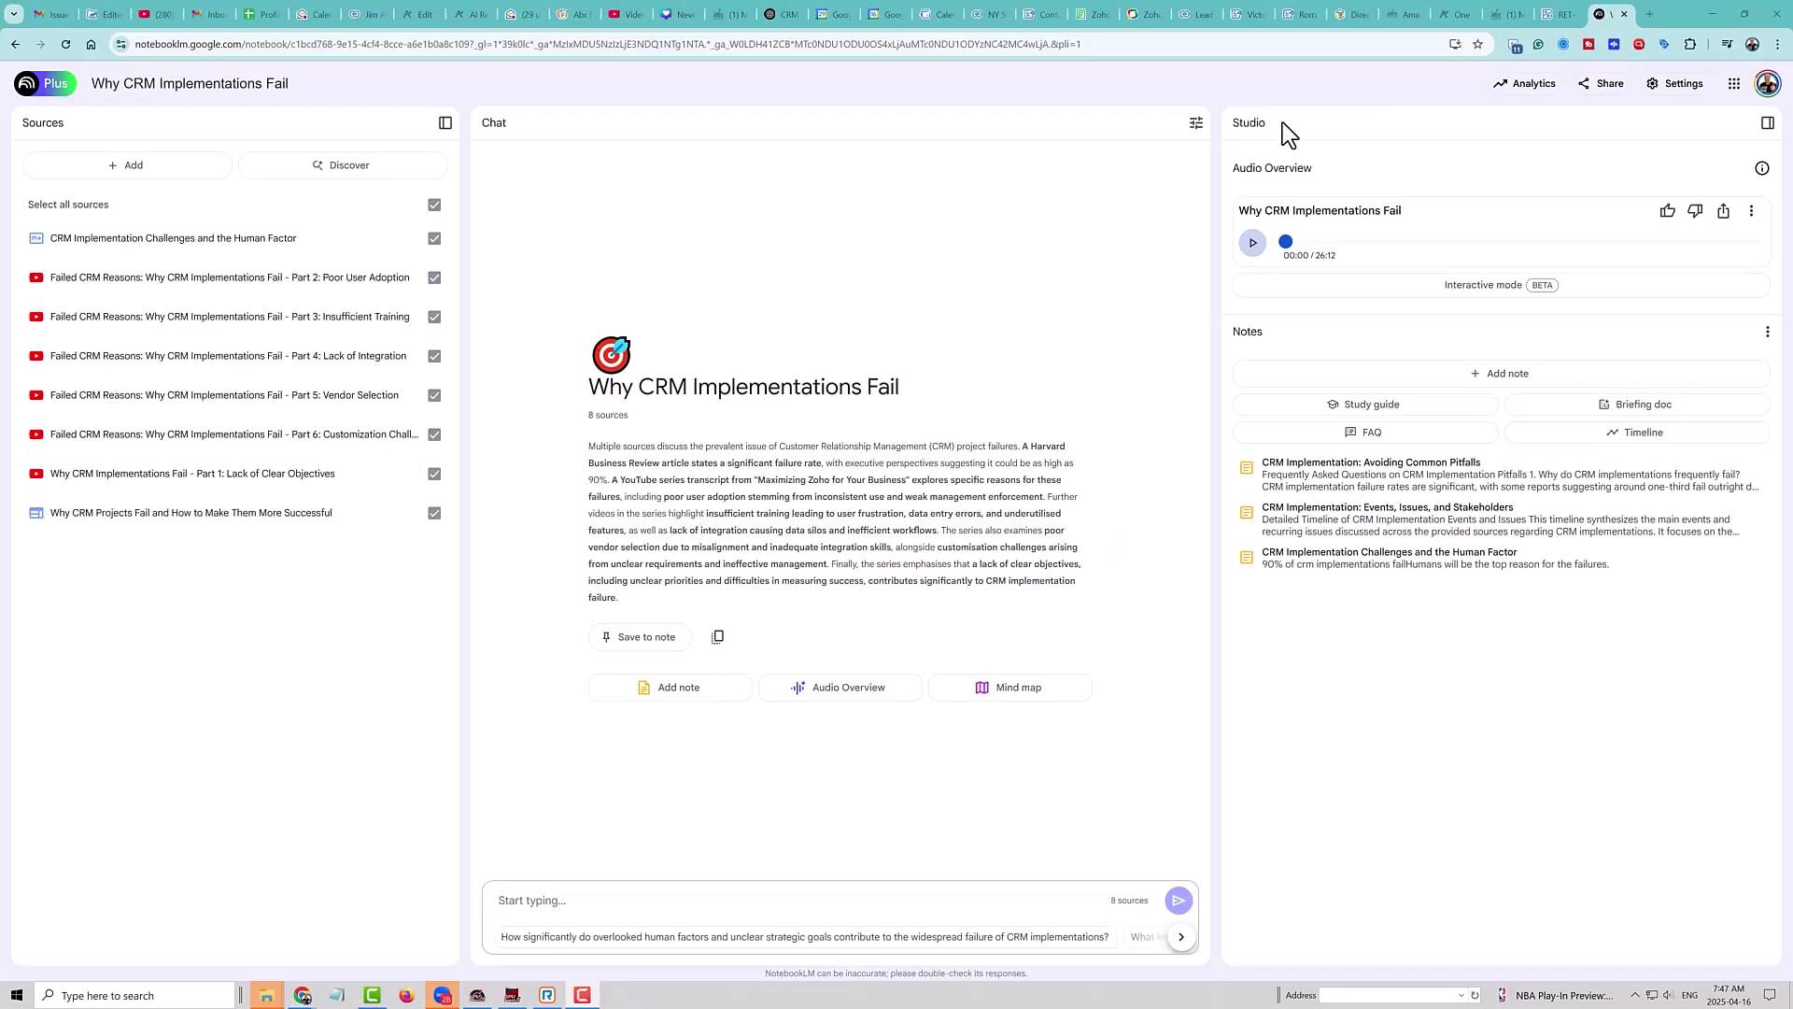
- Play the Audio Overview briefly, then resume from 13:21 and pause at 13:32
left_click(1252, 244)
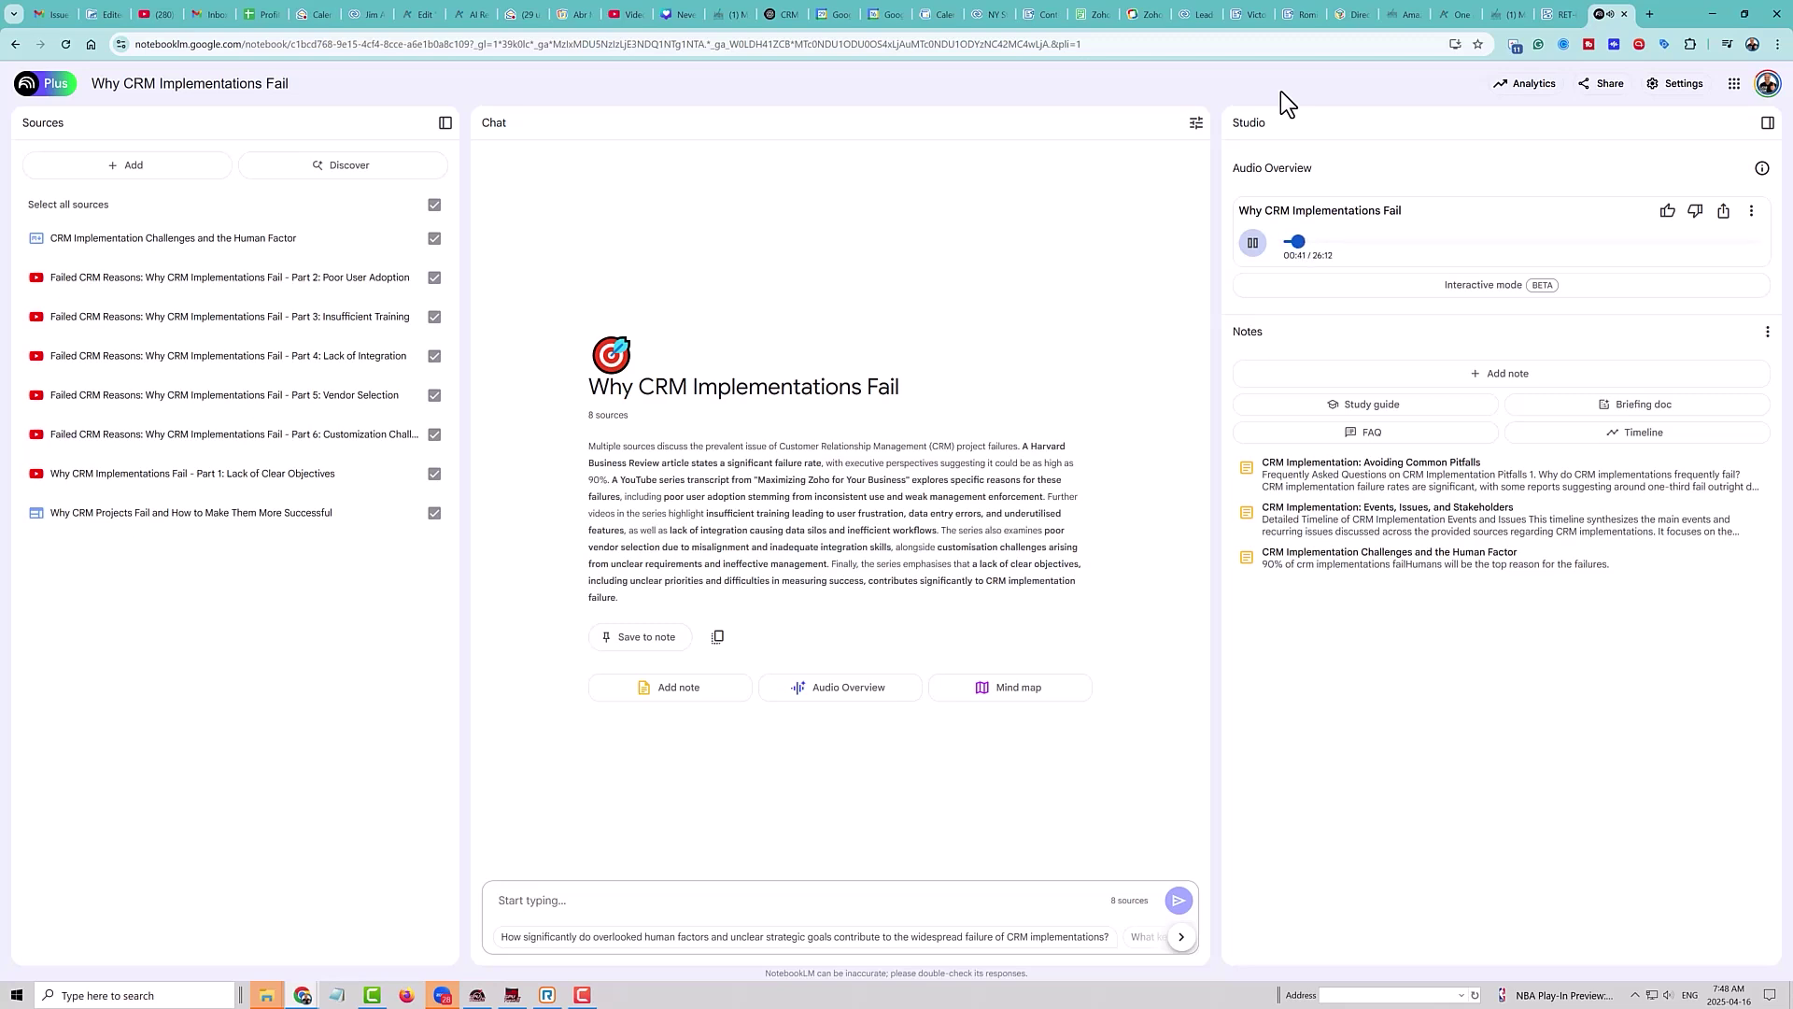
left_click(1254, 245)
left_click(1528, 242)
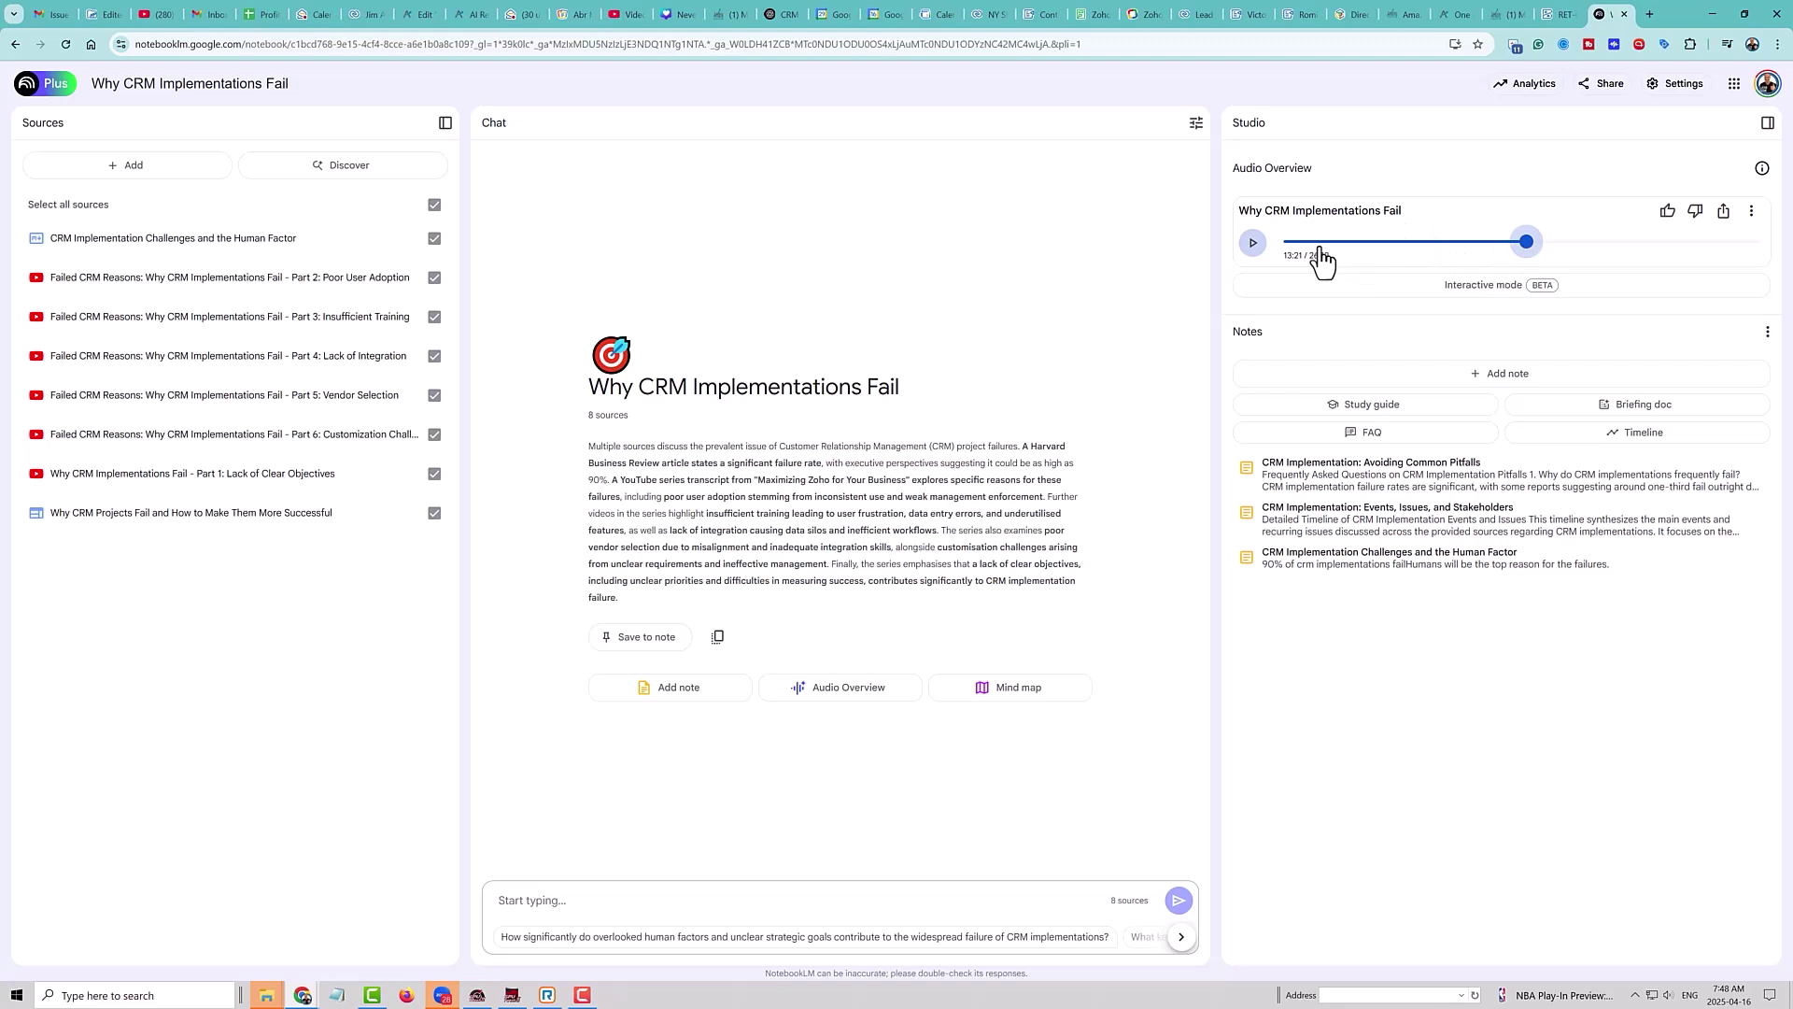
left_click(1254, 248)
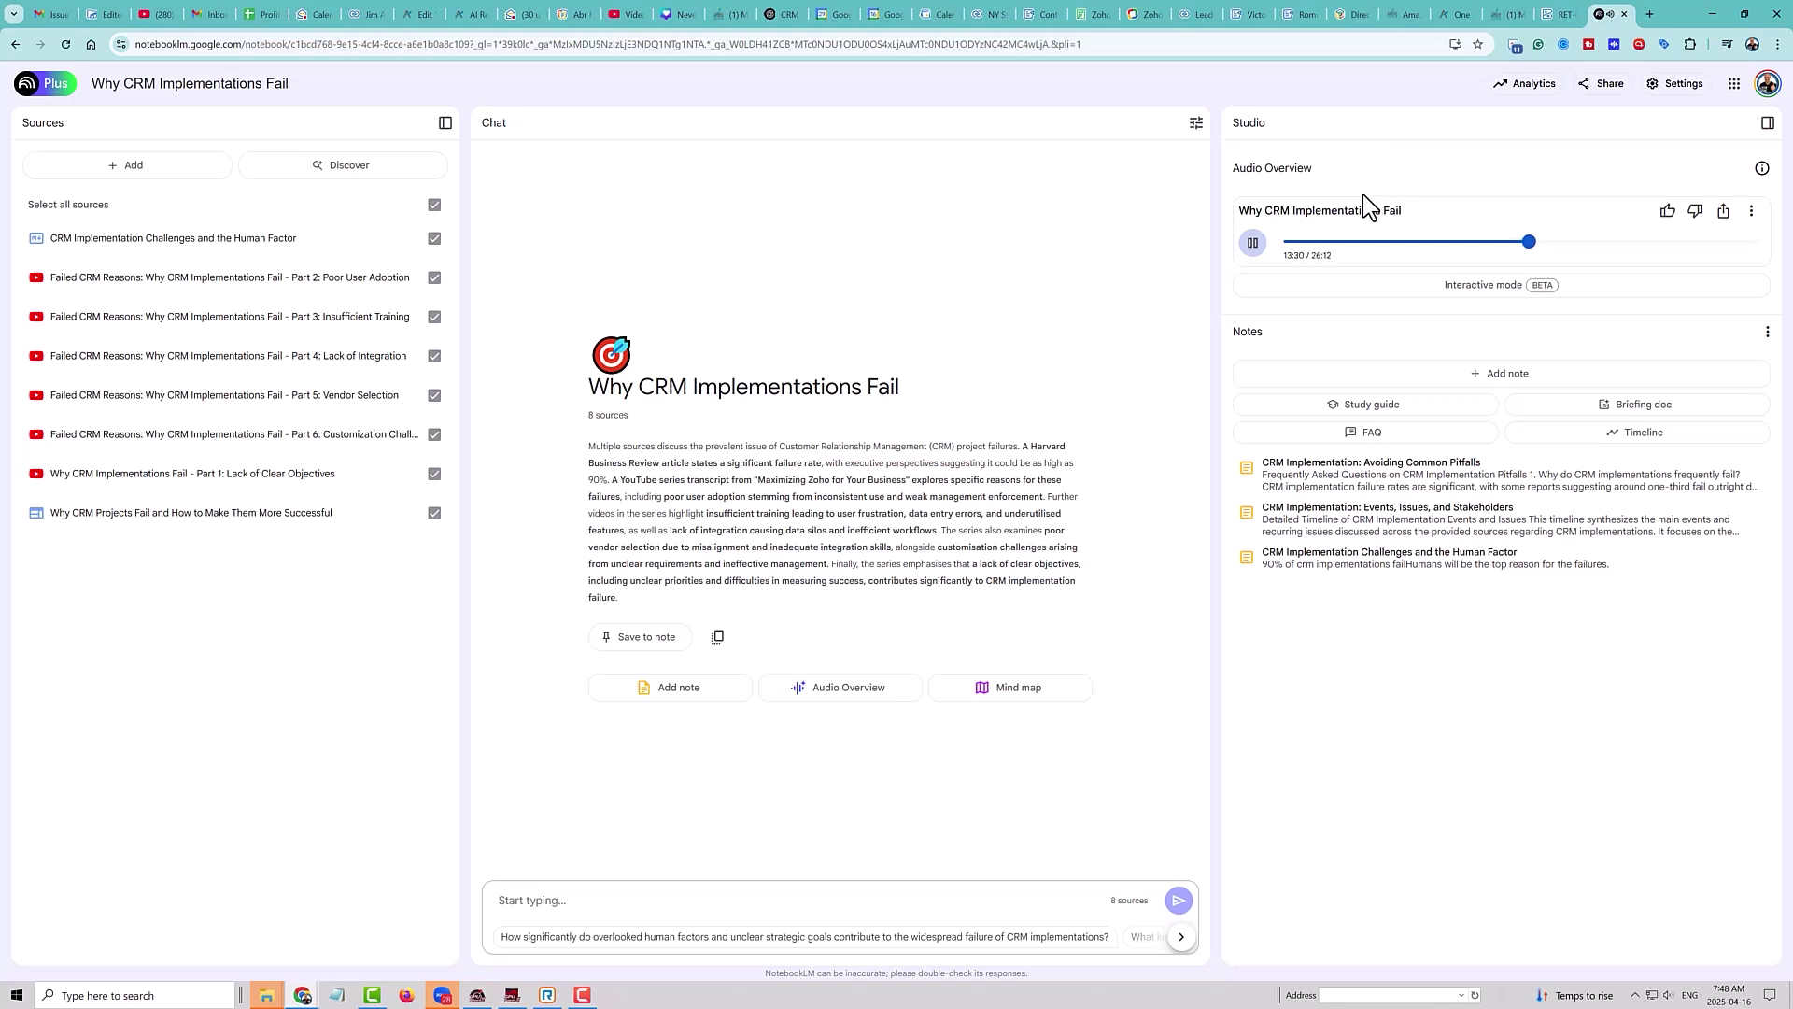
left_click(1254, 245)
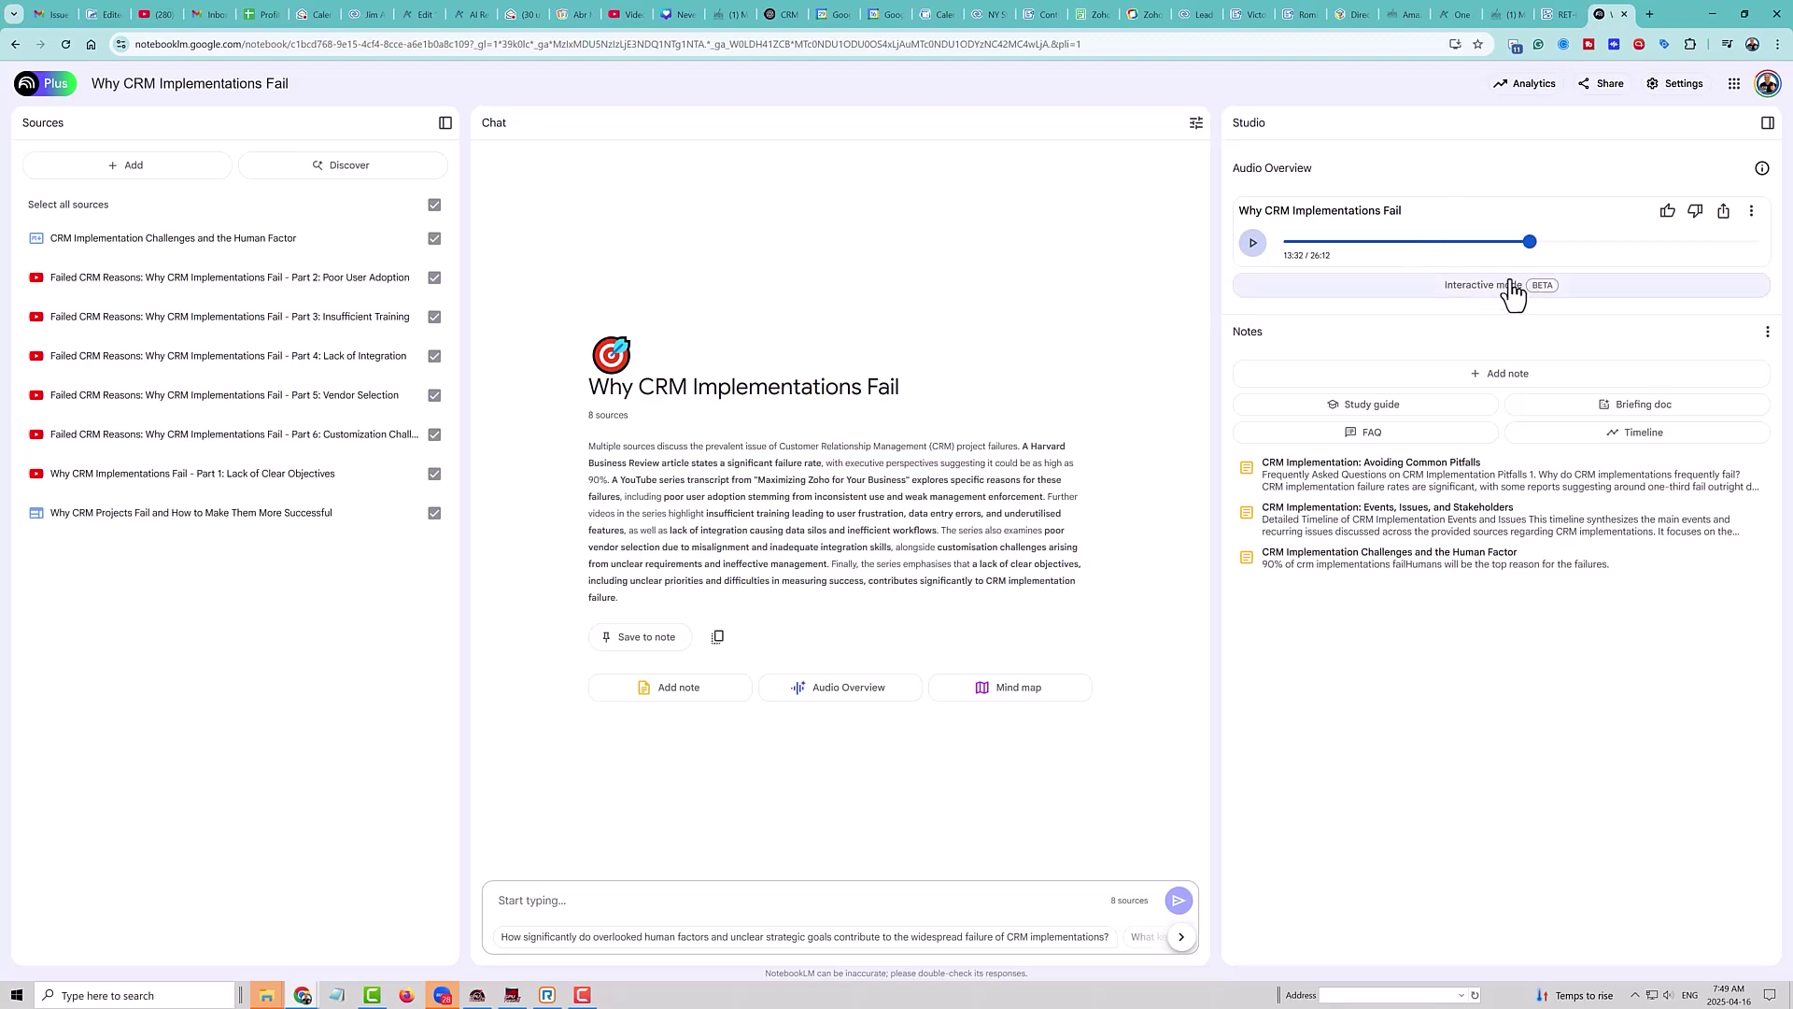
- Play the Audio Overview in Interactive mode, pausing and resuming, then join the hosts' conversation
left_click(1541, 286)
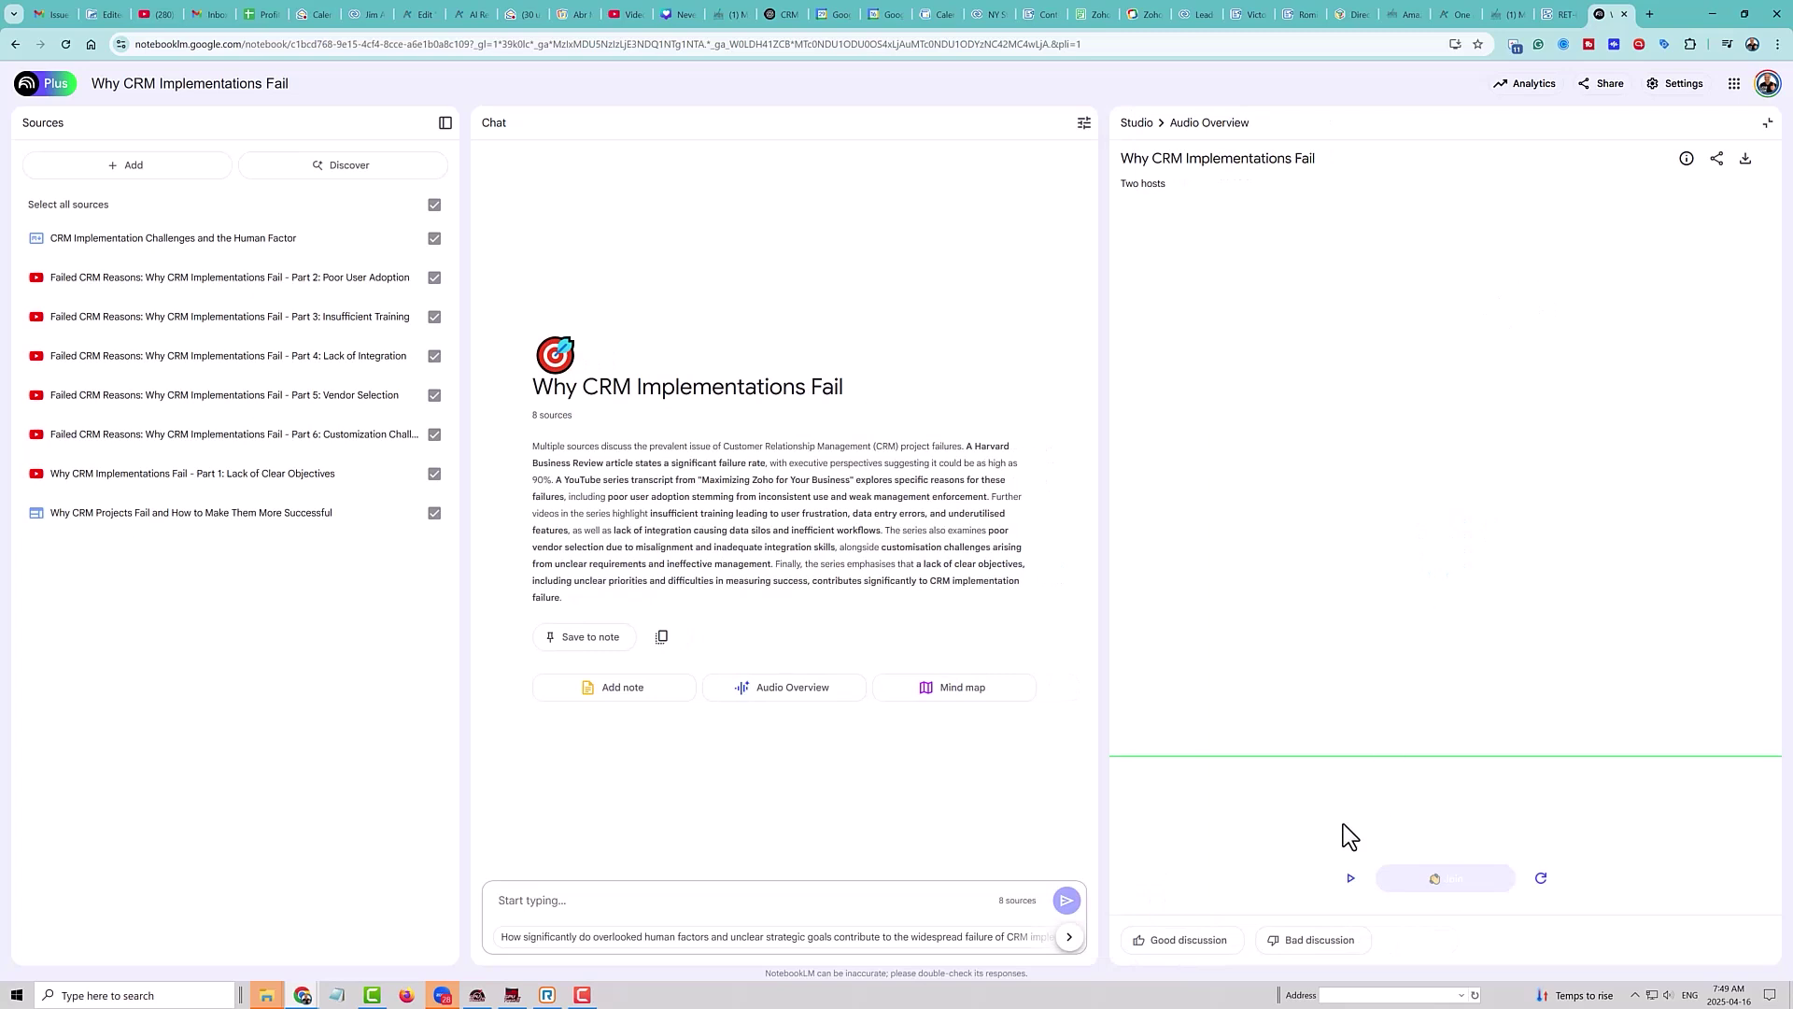
left_click(1352, 886)
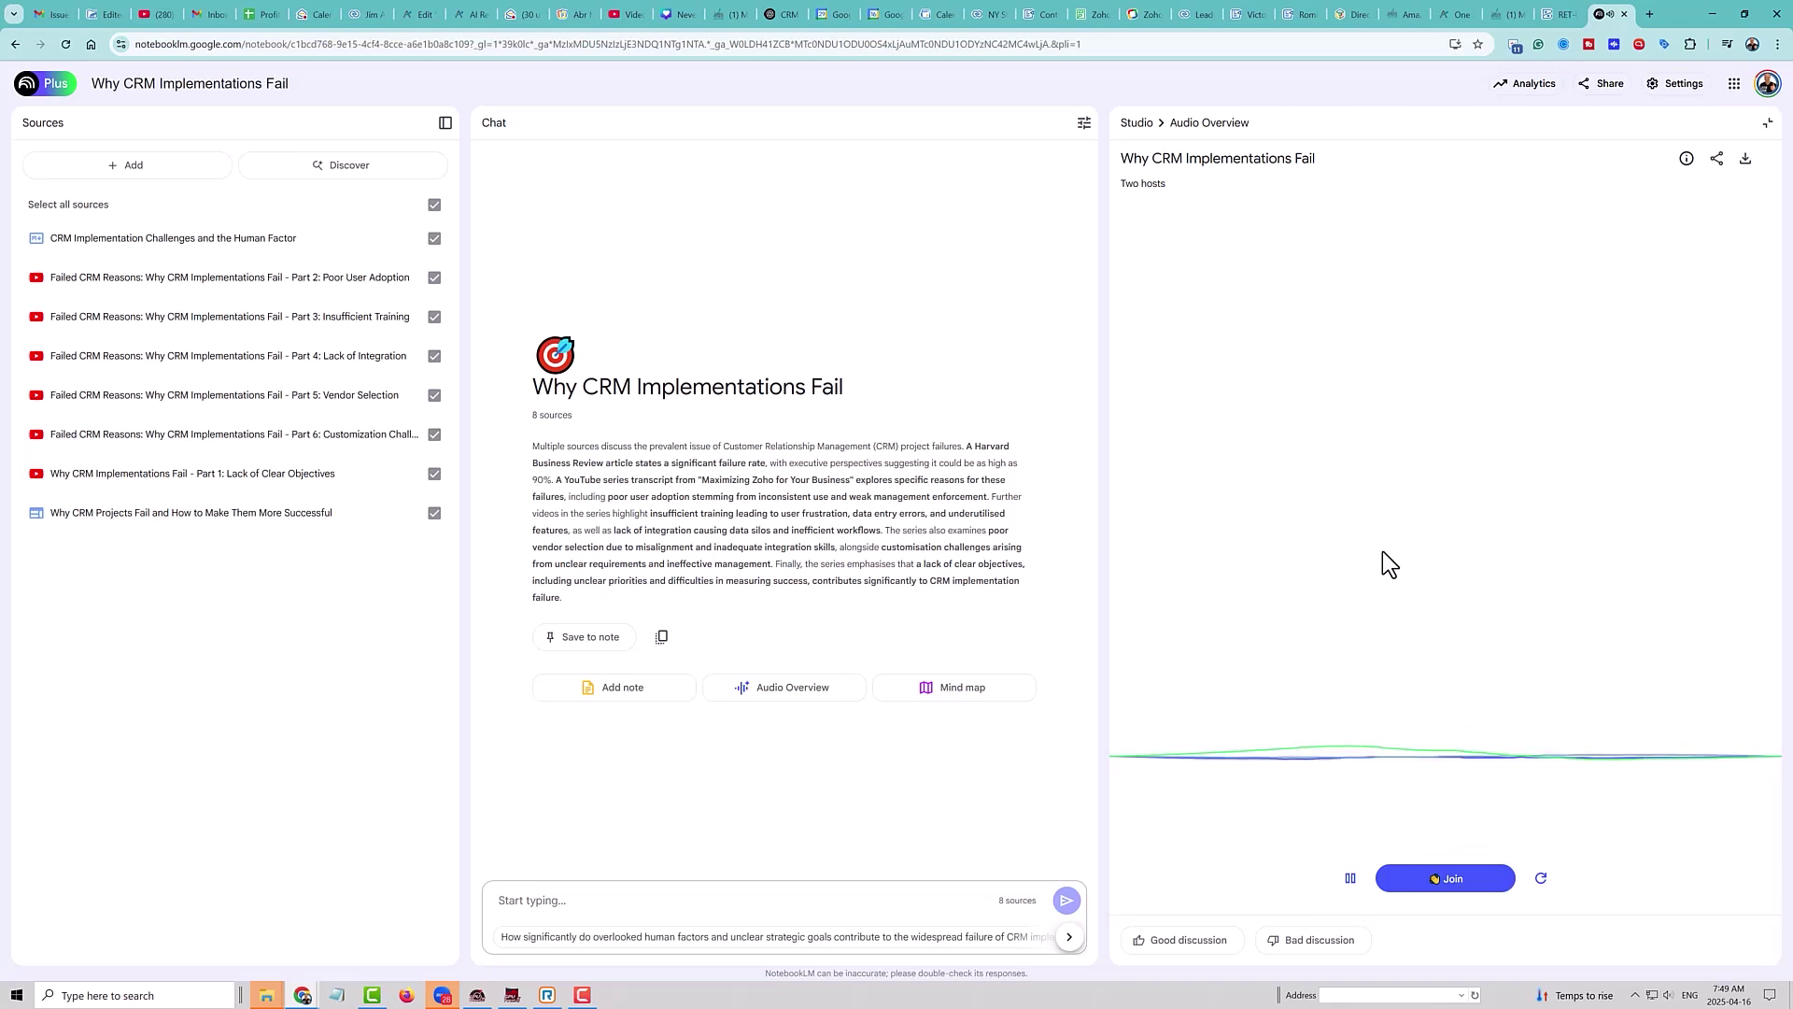
left_click(1350, 878)
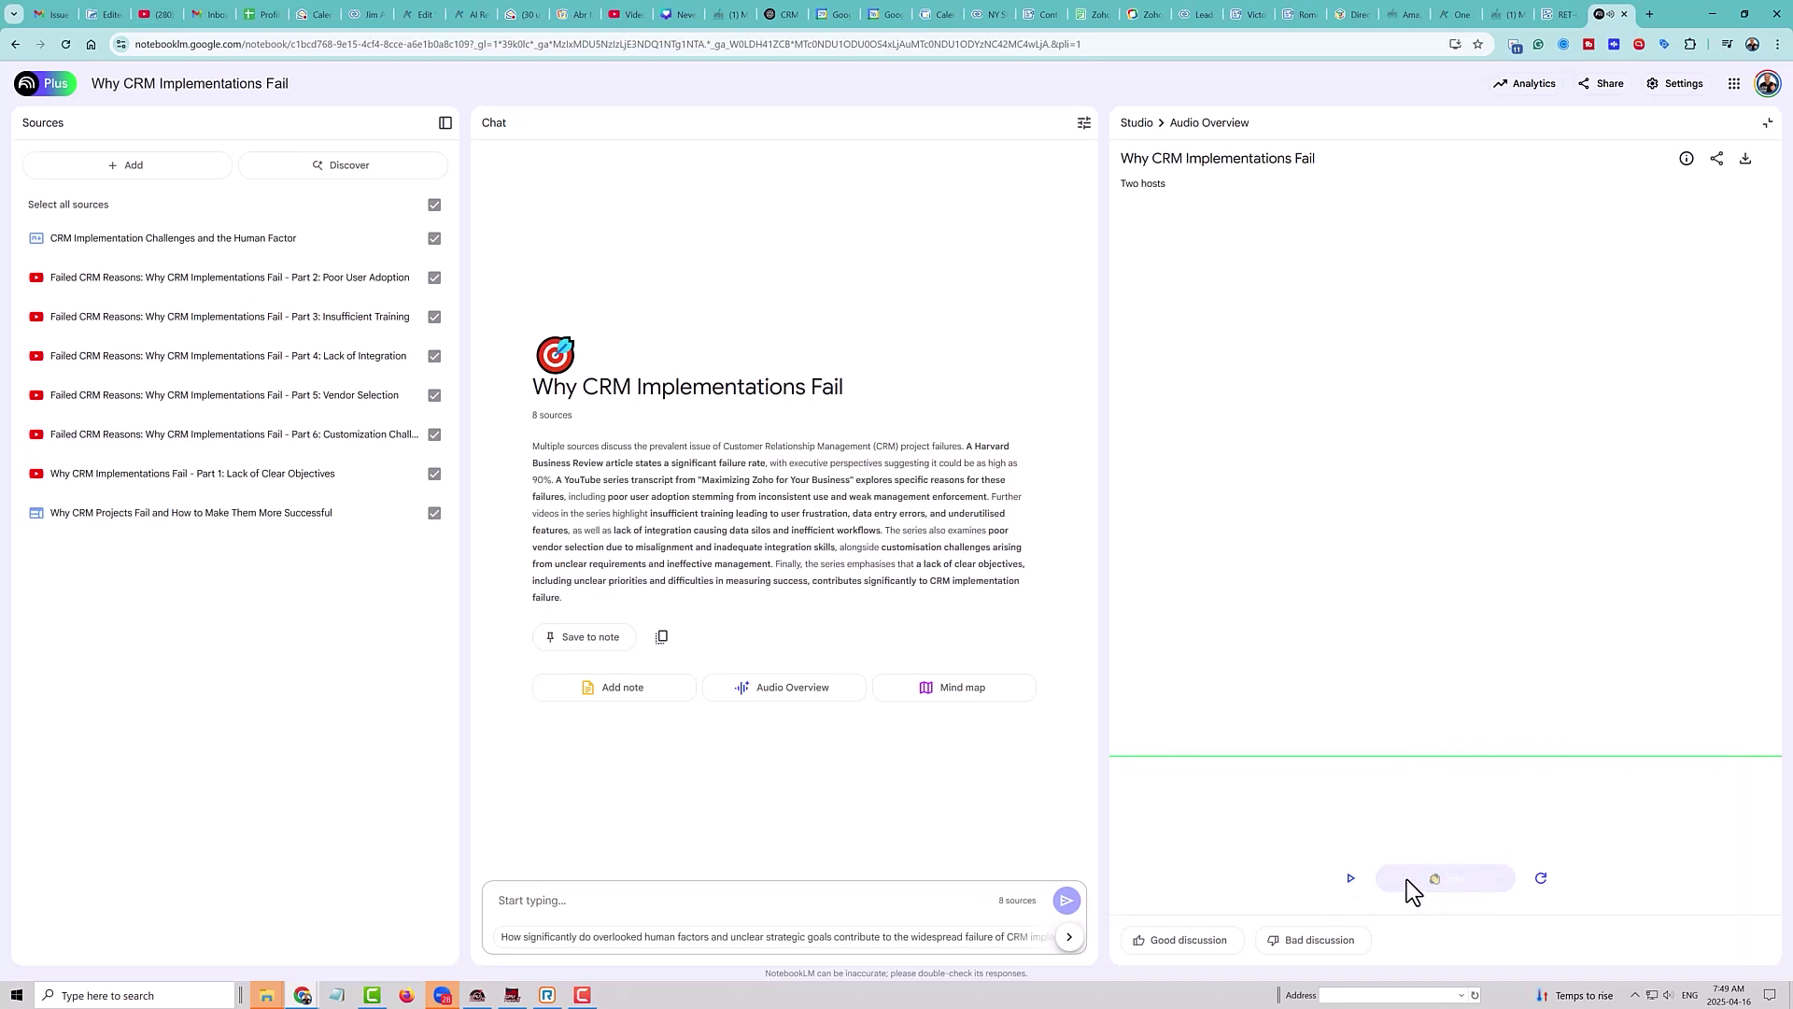
left_click(1354, 883)
left_click(1452, 878)
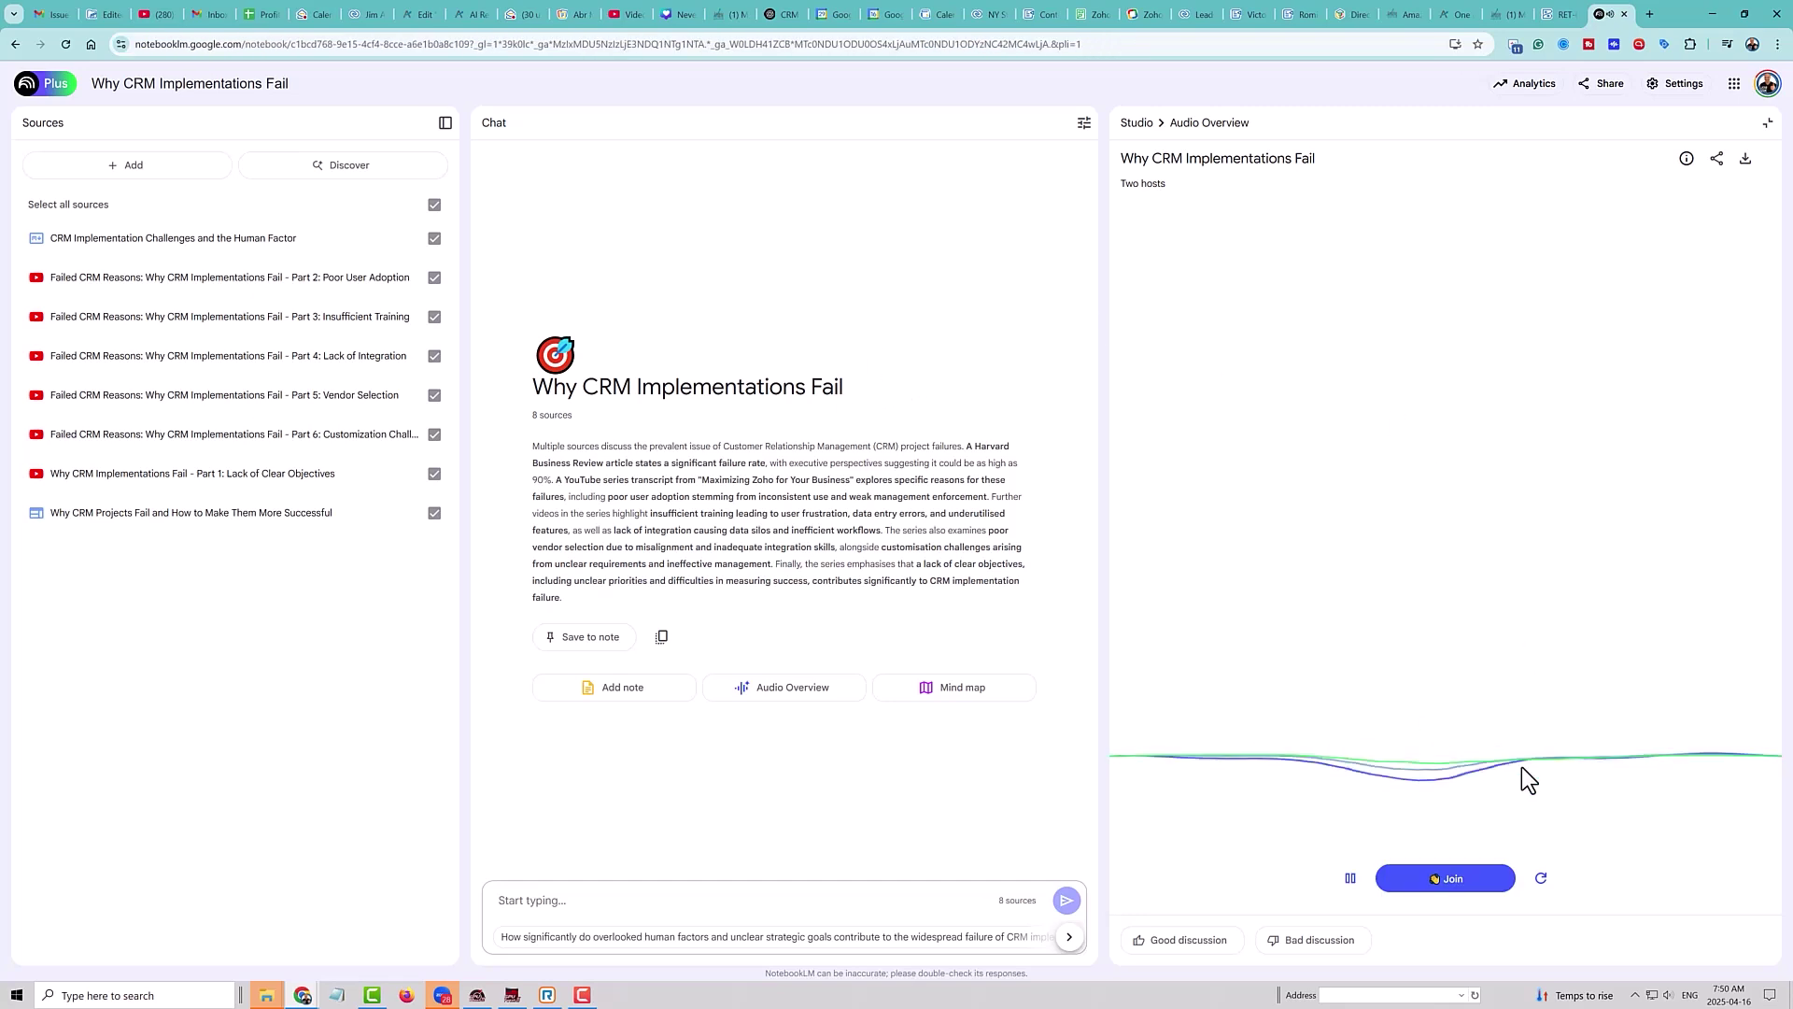
left_click(1459, 881)
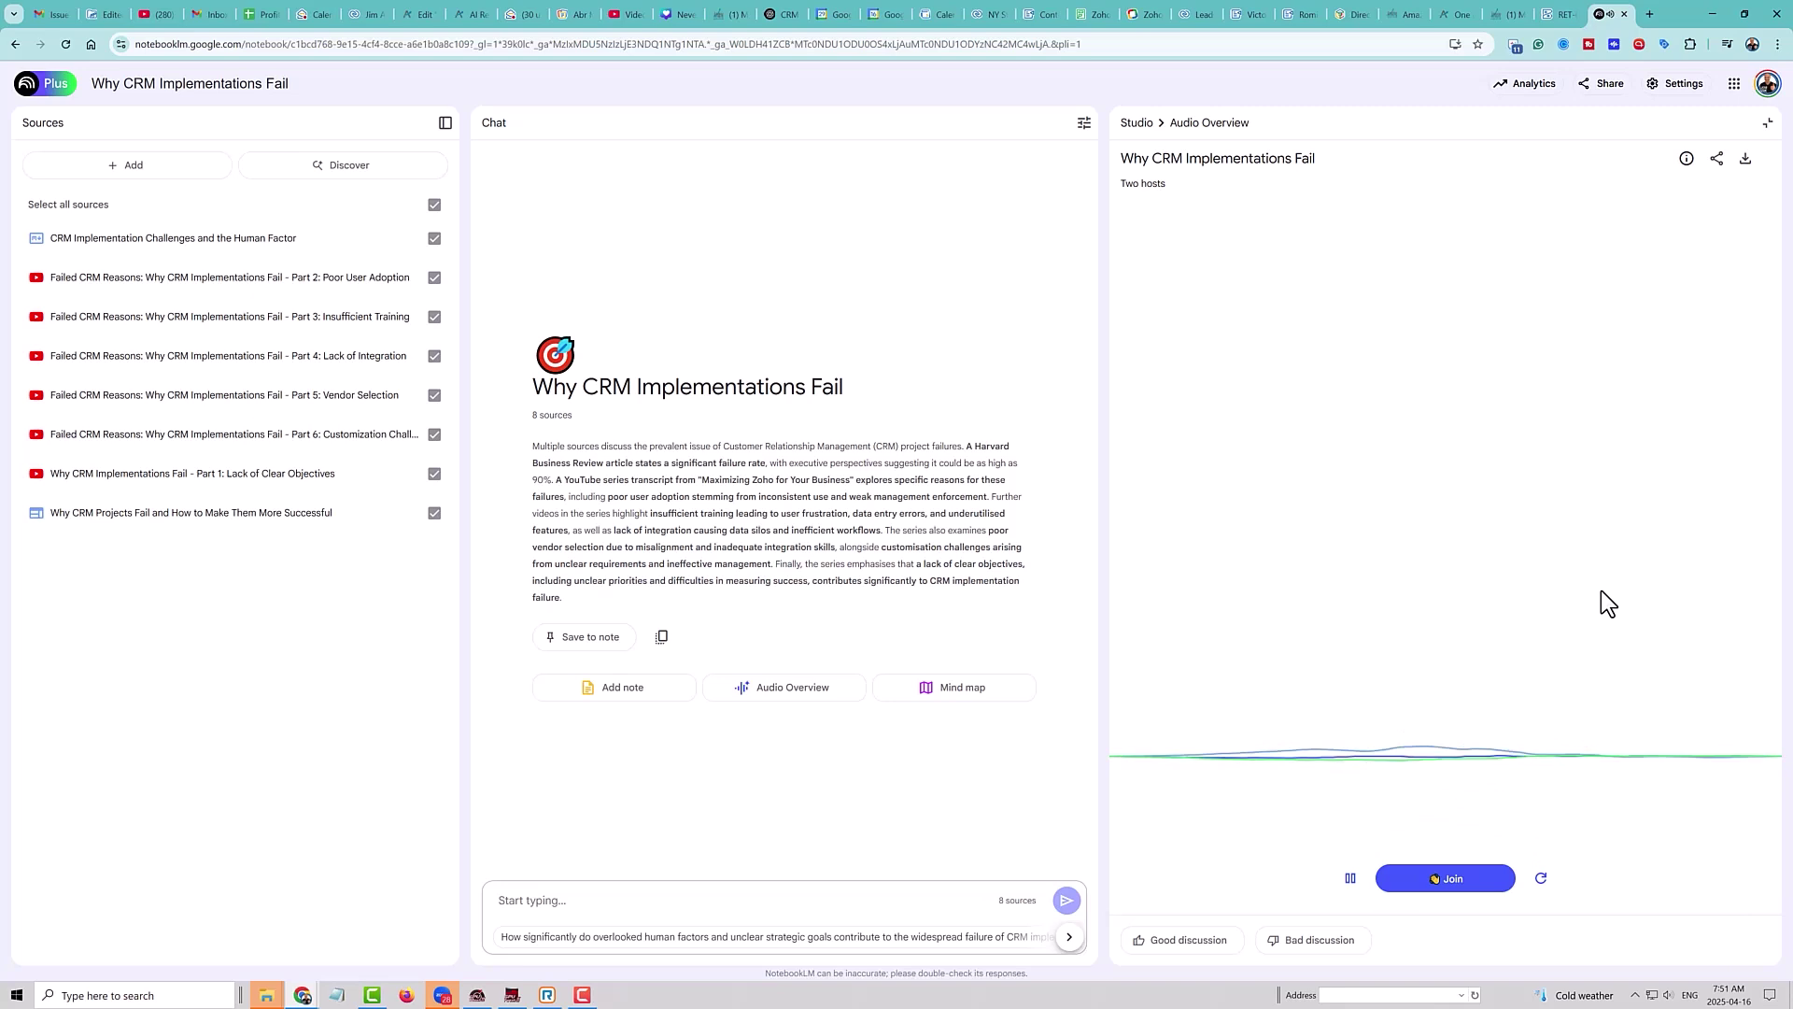
- Pause the interactive podcast at 15:11 of 40:25 and return to the Studio panel
left_click(1350, 877)
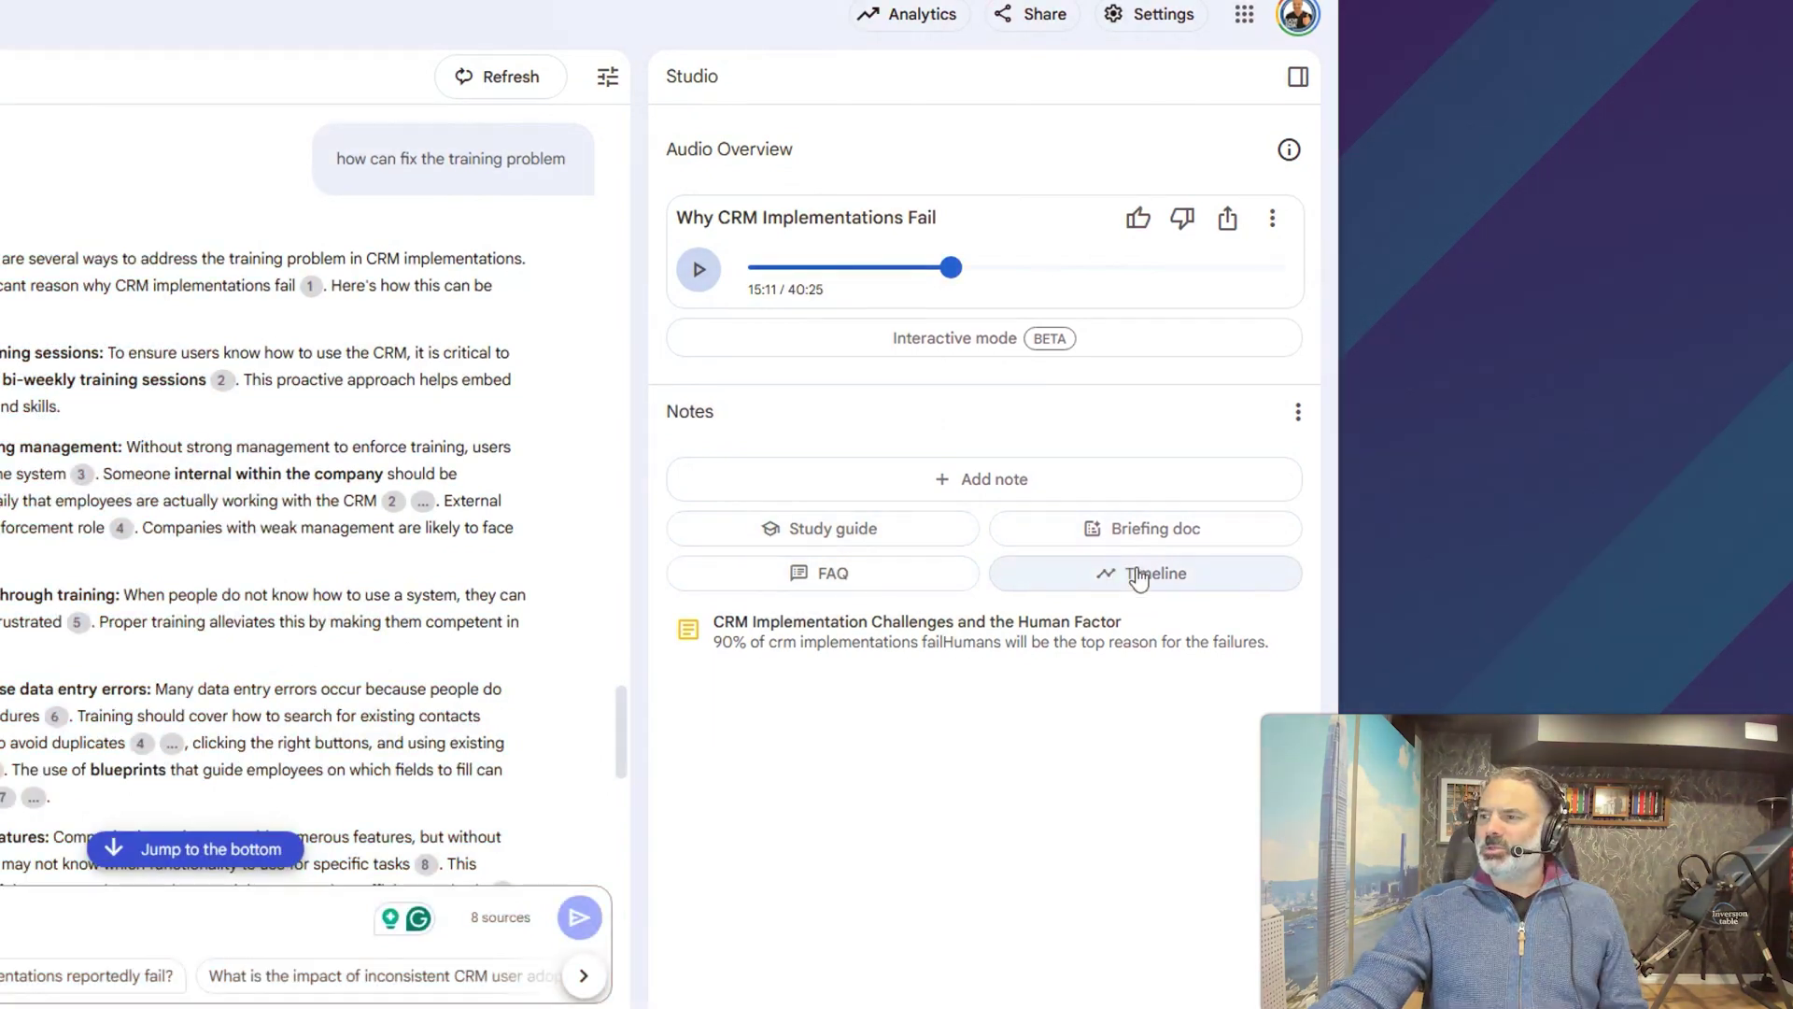
- Generate a Timeline note of CRM implementation events and issues from the sources
left_click(1138, 573)
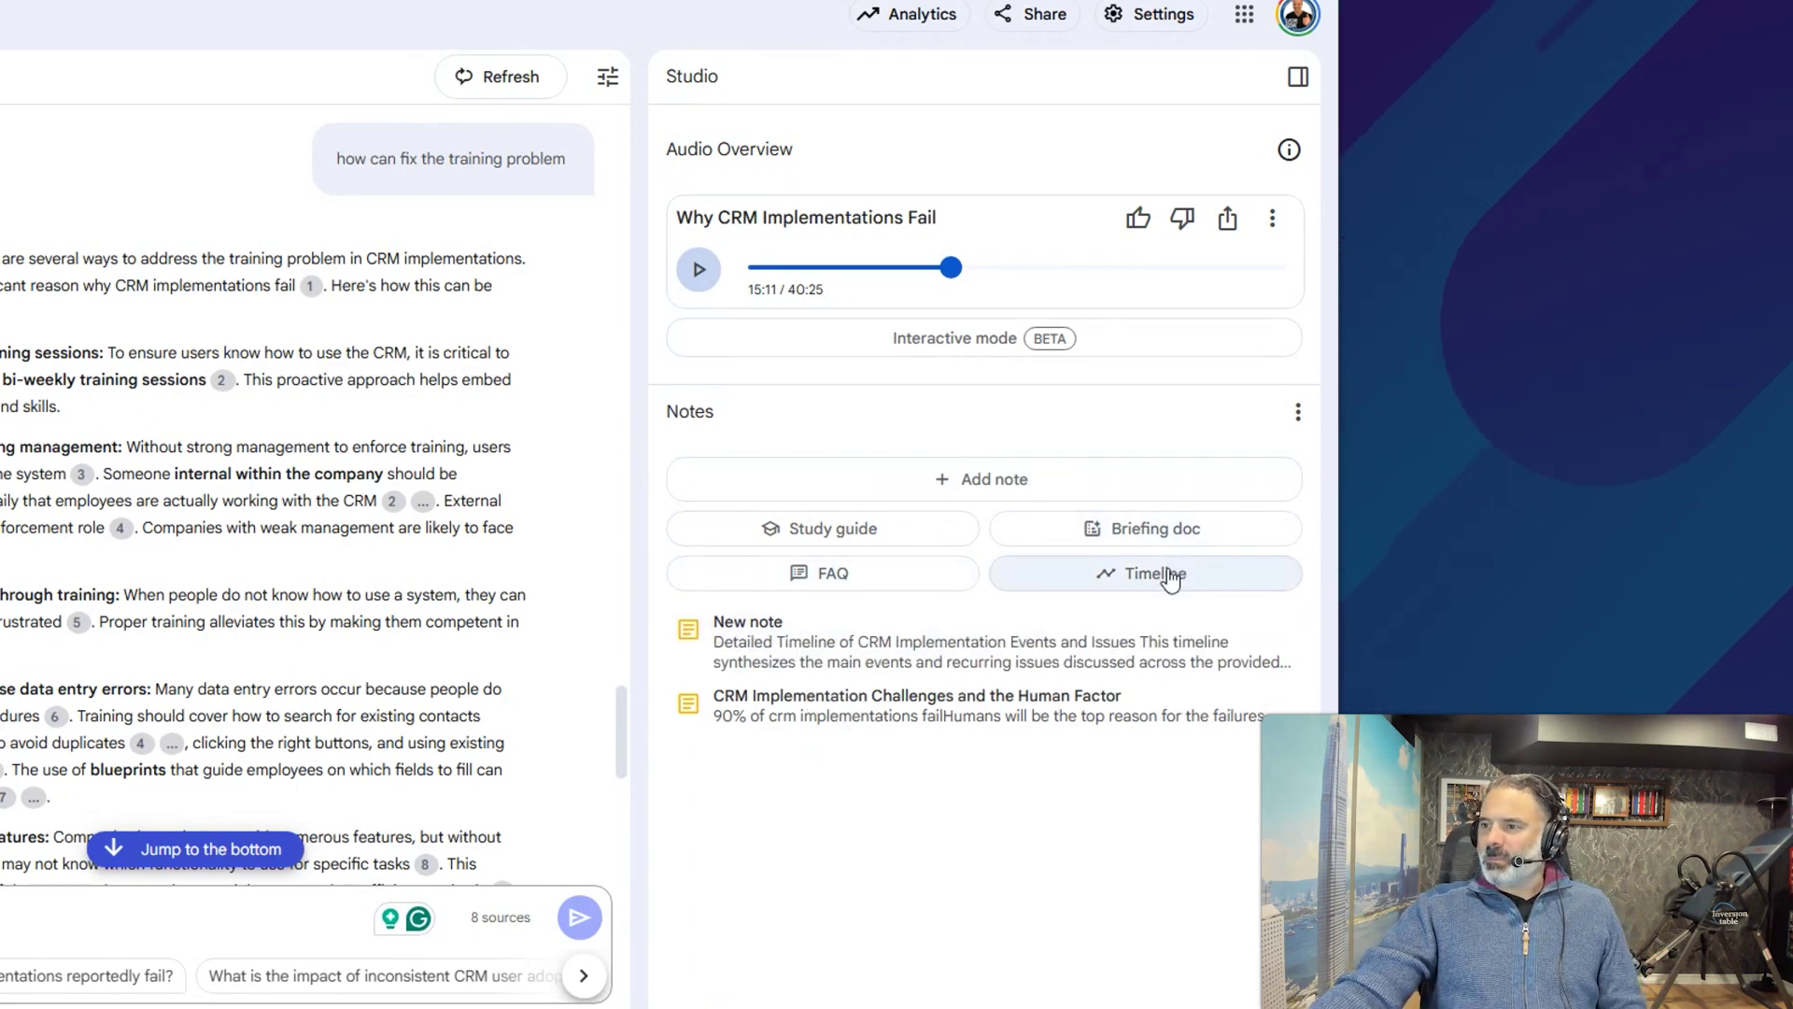
left_click(910, 638)
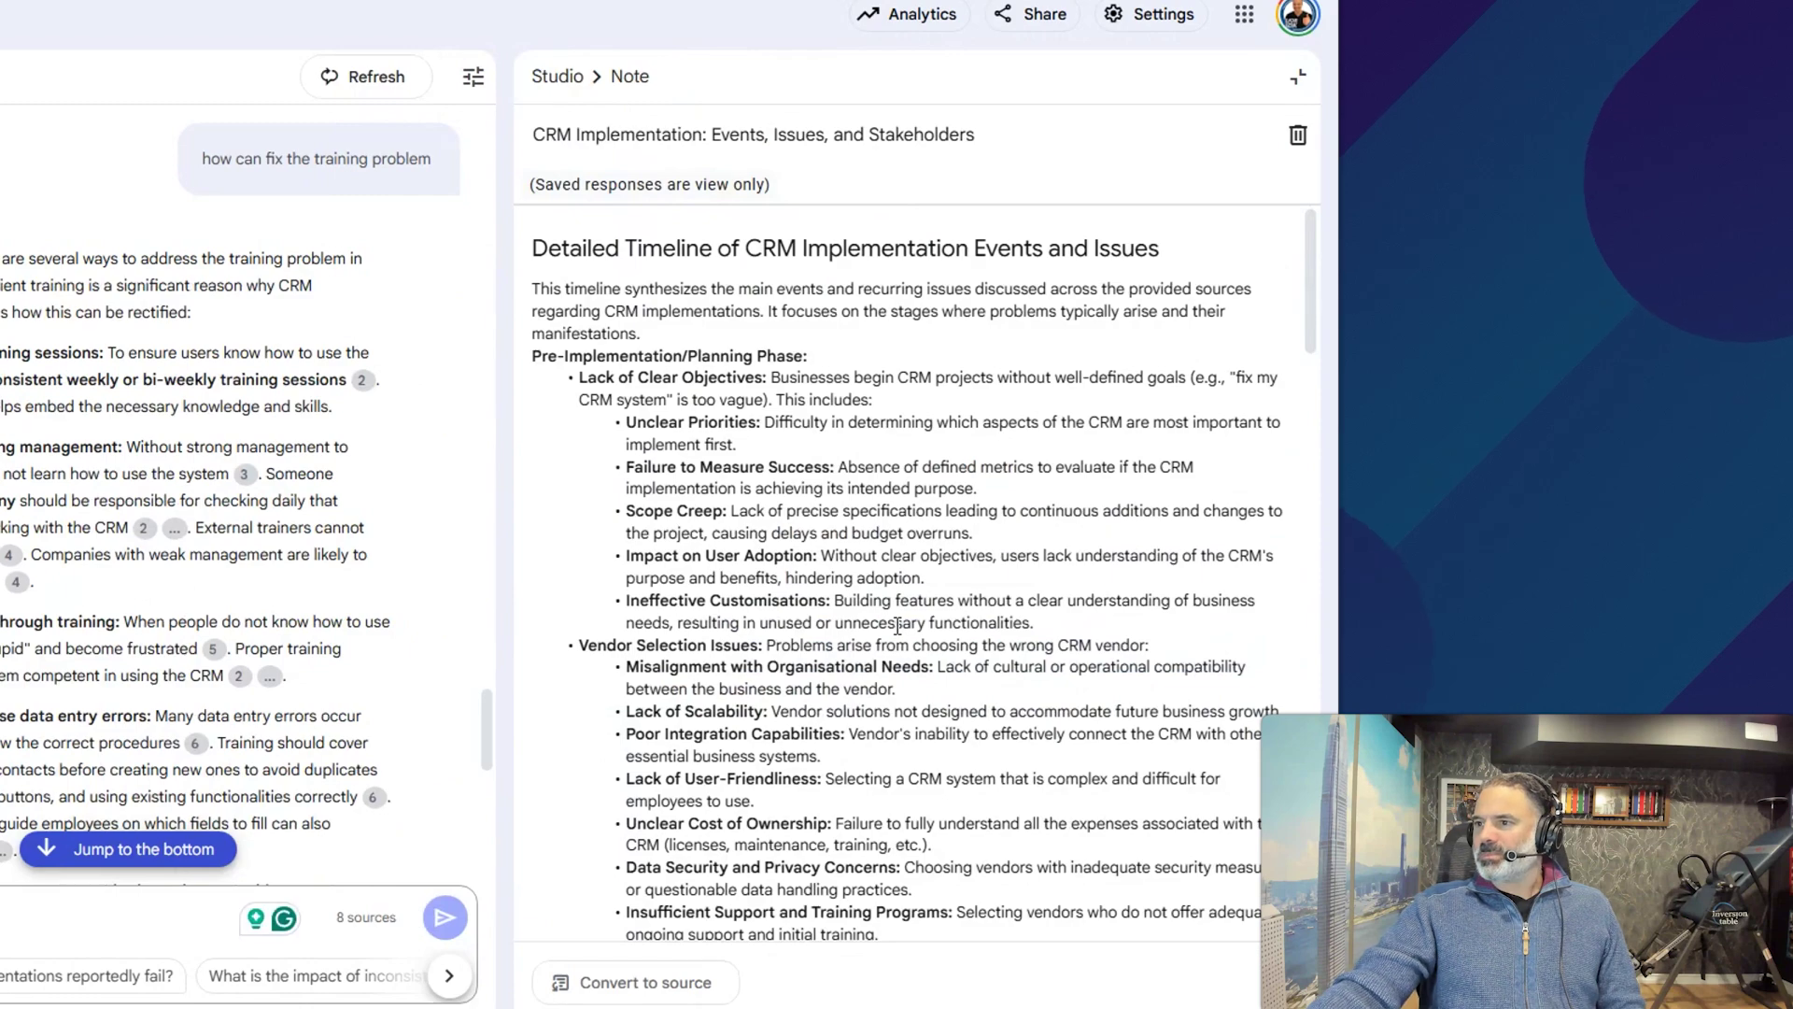
scroll(820, 474, "down", 5)
scroll(820, 474, "down", 5)
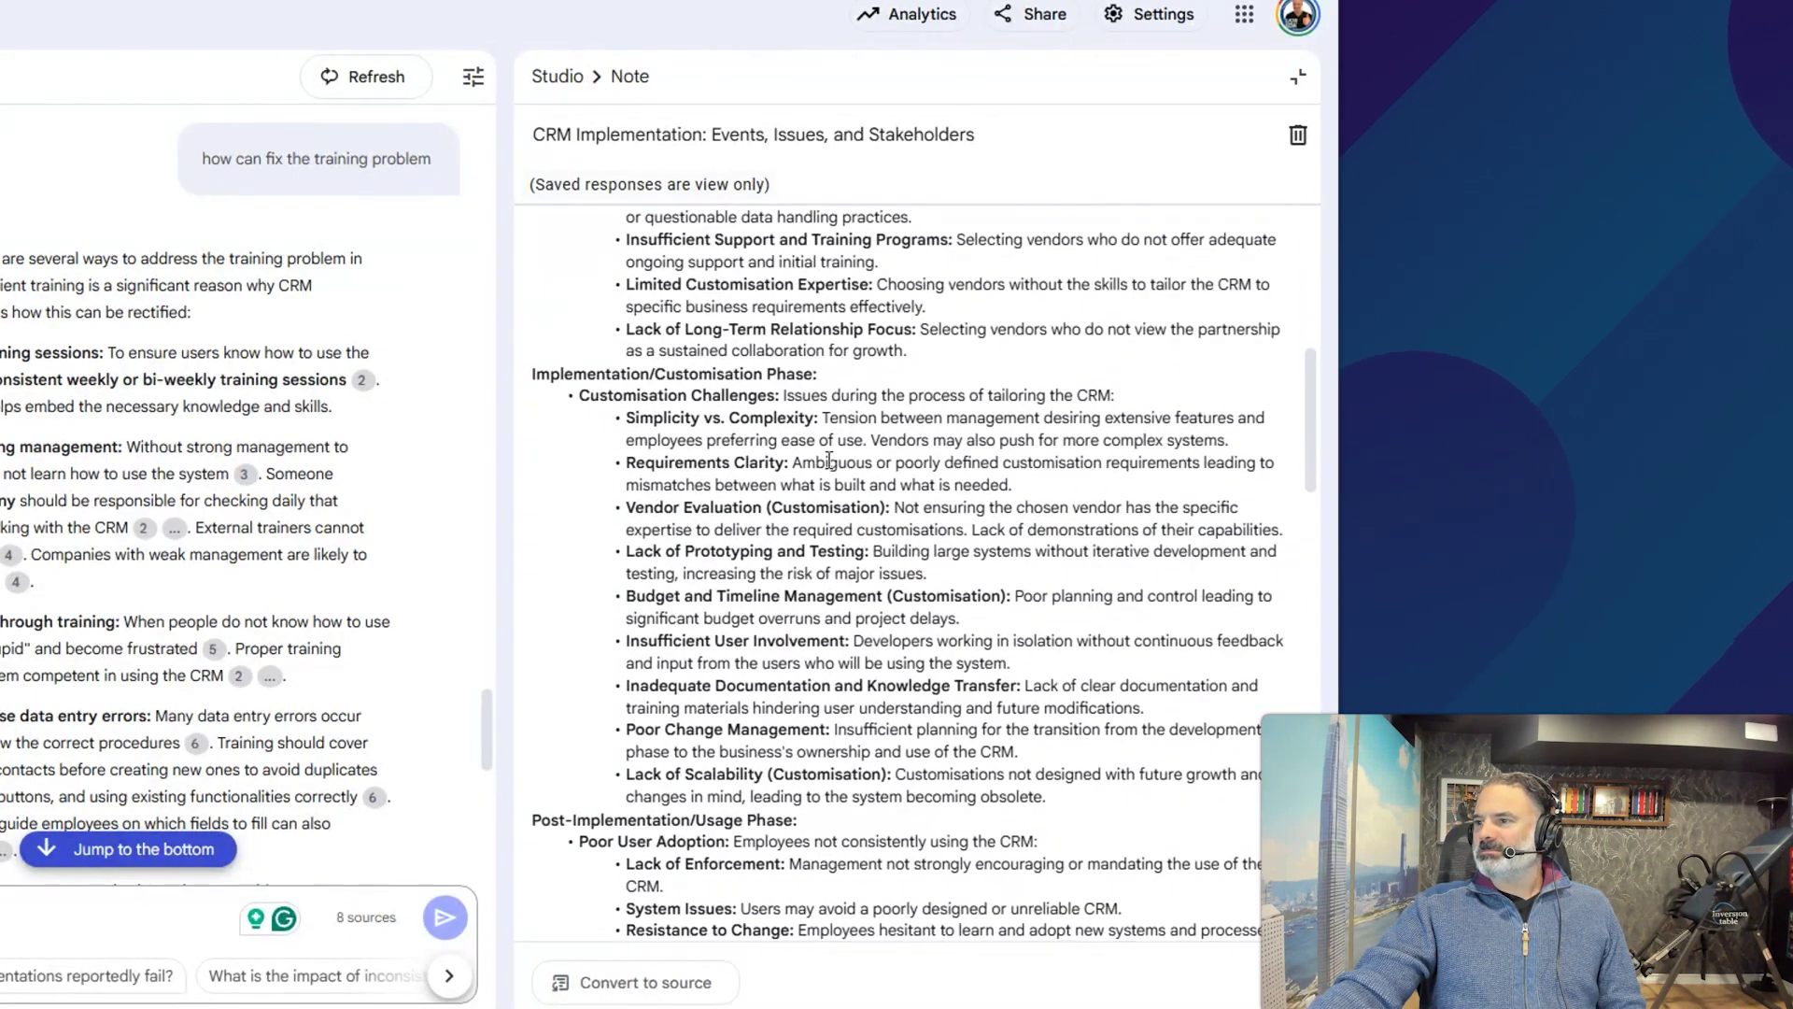
scroll(827, 469, "down", 5)
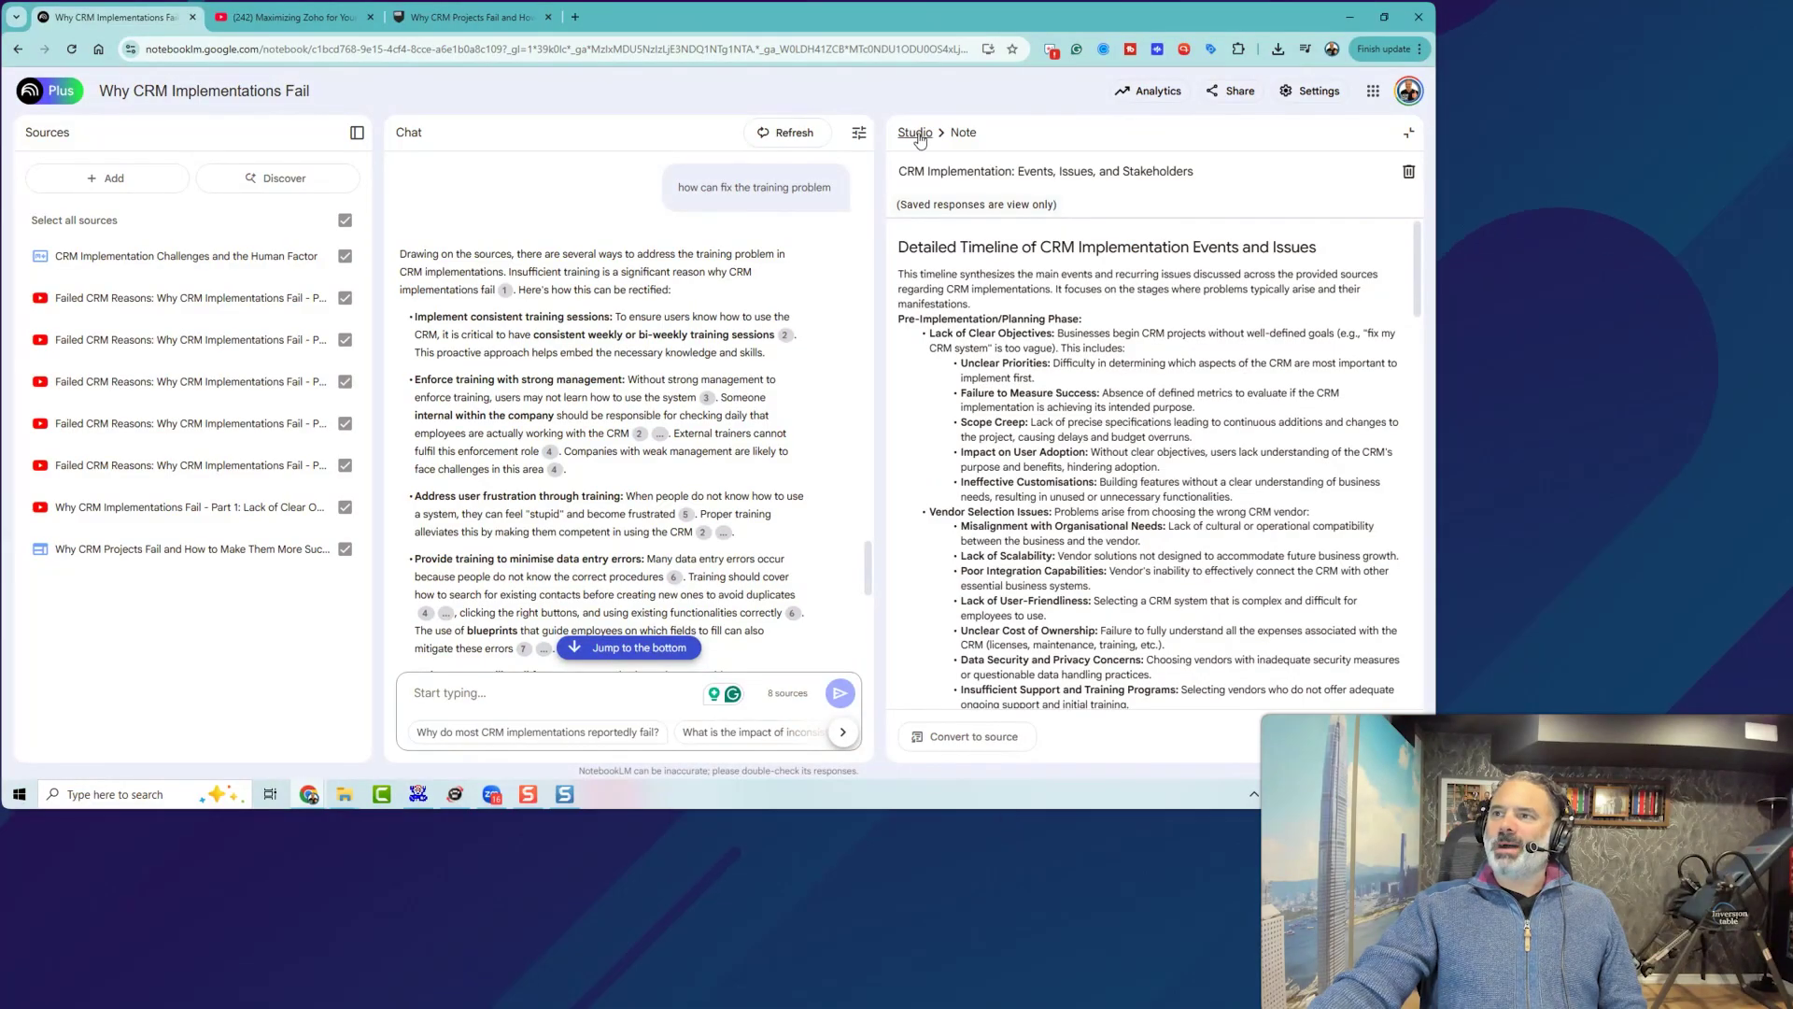